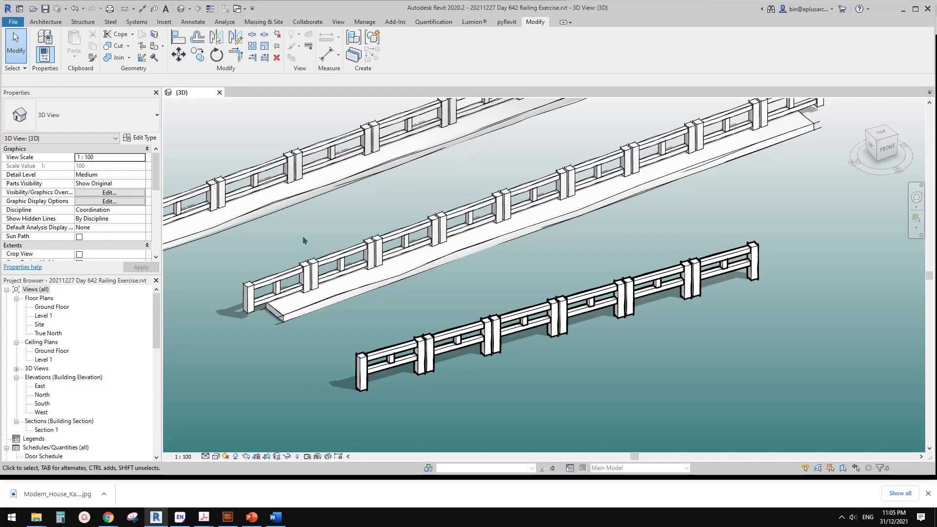
Examine the existing sloped railings and the separate generic-model railing in the 3D view
middle_drag(356, 241, 425, 219)
click(387, 211)
key(Escape)
click(368, 211)
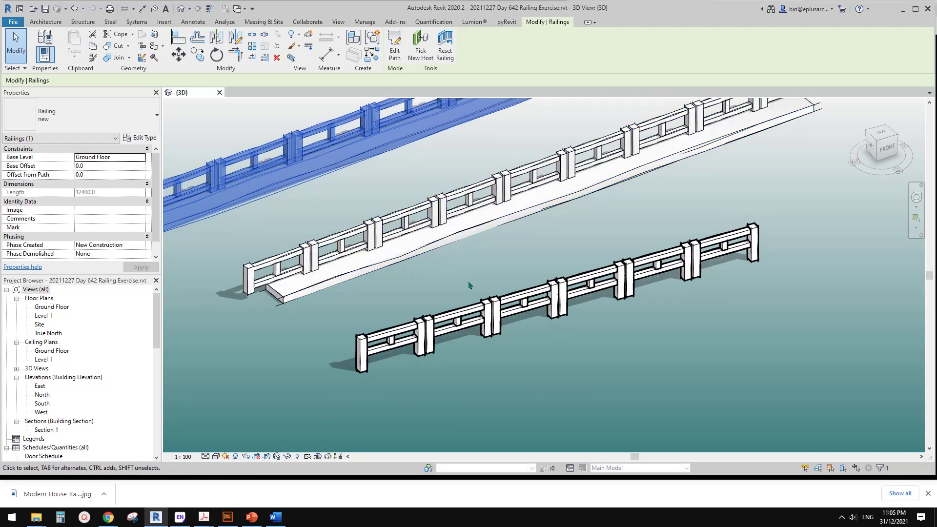
click(490, 292)
scroll(491, 292, up, 1)
middle_drag(494, 288, 478, 298)
scroll(479, 290, down, 2)
click(505, 325)
click(506, 327)
scroll(502, 340, up, 2)
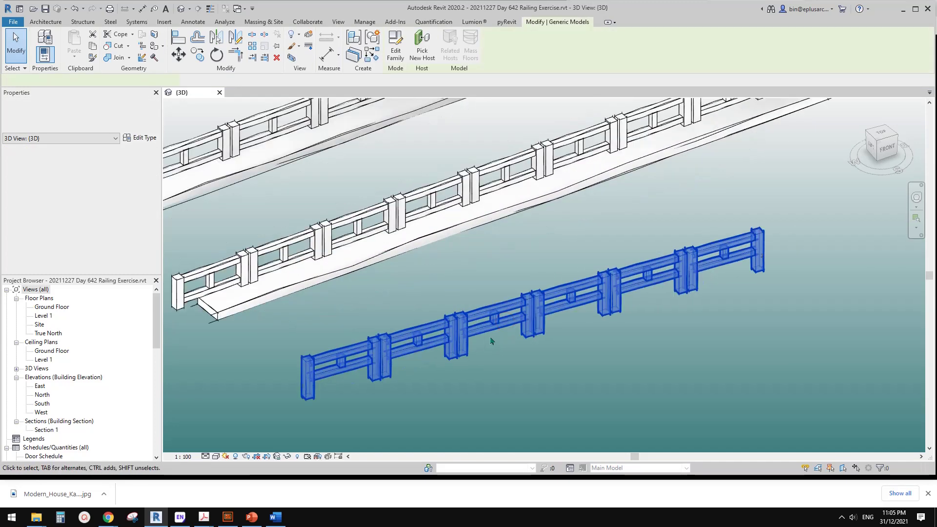
mouse_move(445, 313)
middle_down()
mouse_move(408, 286)
mouse_move(454, 299)
mouse_move(464, 314)
middle_up()
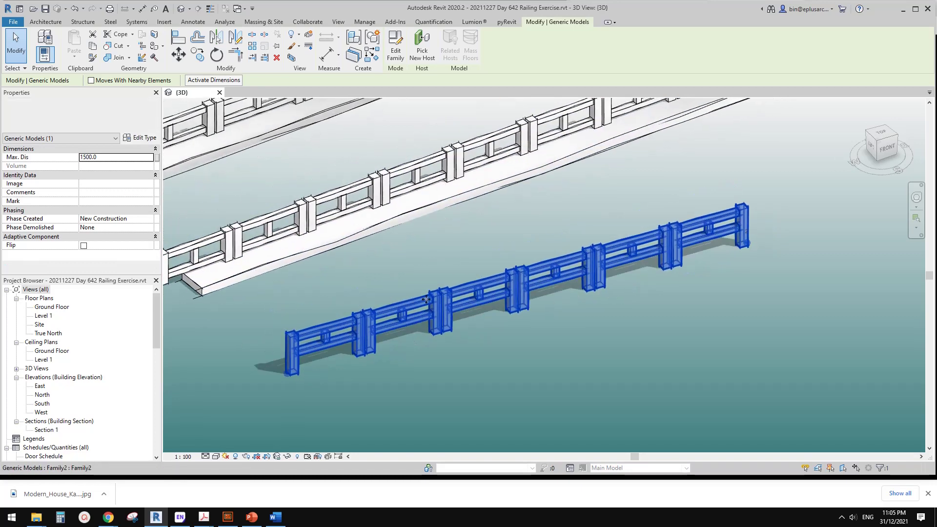
Set the Max. Dis of the selected Family2 railing to 1800
click(115, 159)
middle_drag(522, 324, 478, 309)
click(511, 324)
click(469, 289)
click(477, 309)
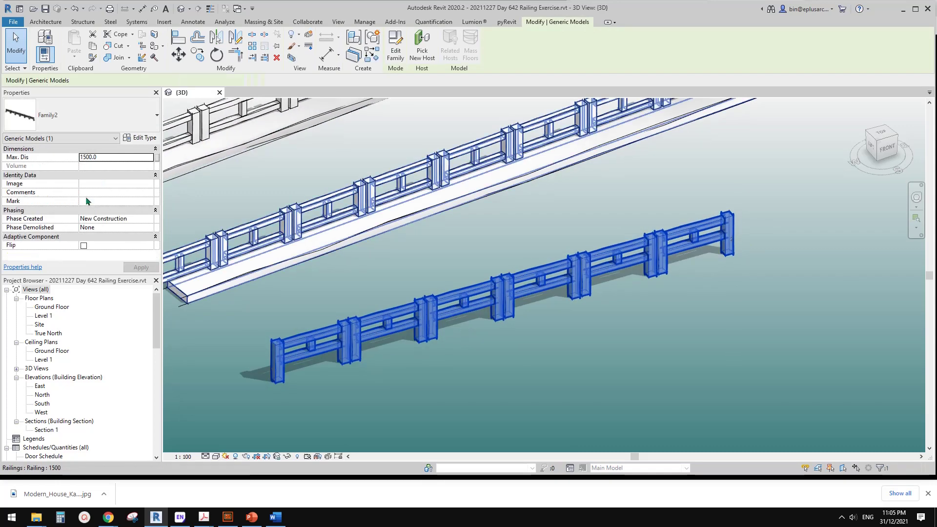
click(114, 157)
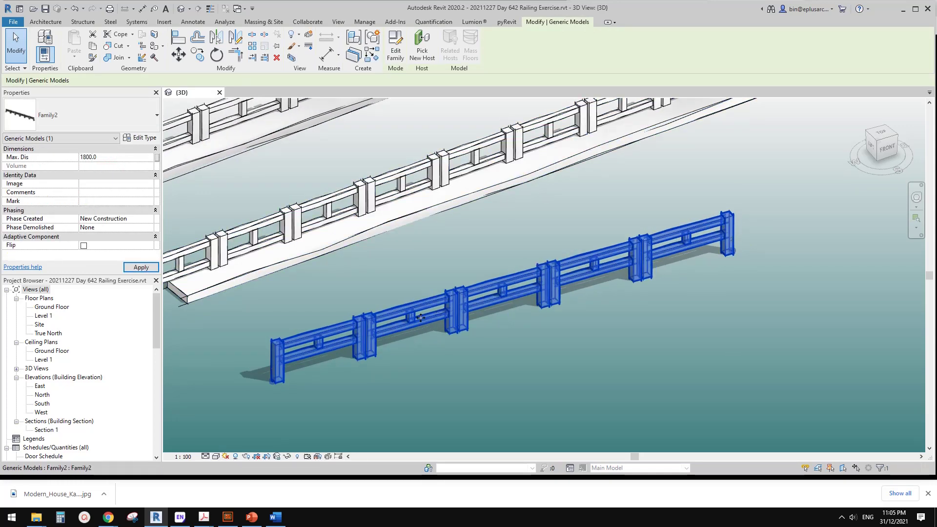
Place a second, shorter Family2 railing component in front of the existing one
scroll(444, 322, down, 2)
key(c)
key(s)
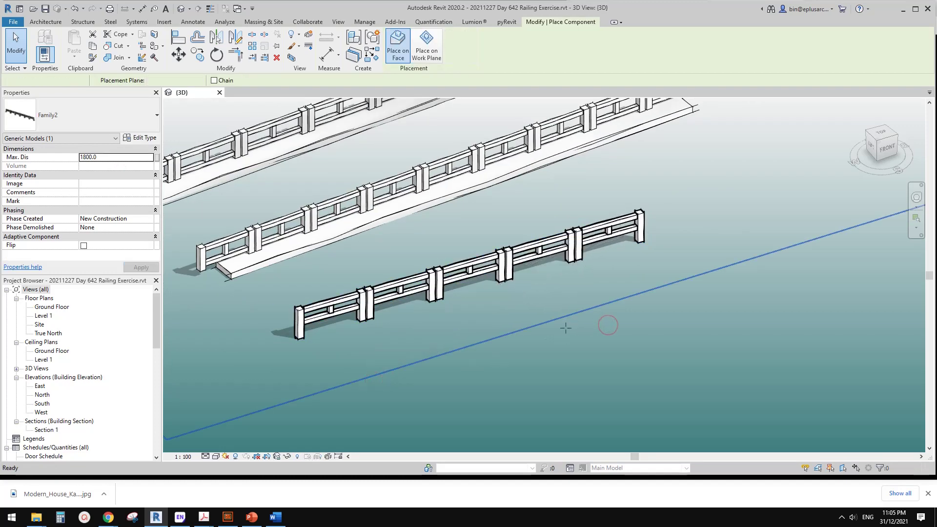
click(485, 330)
key(Escape)
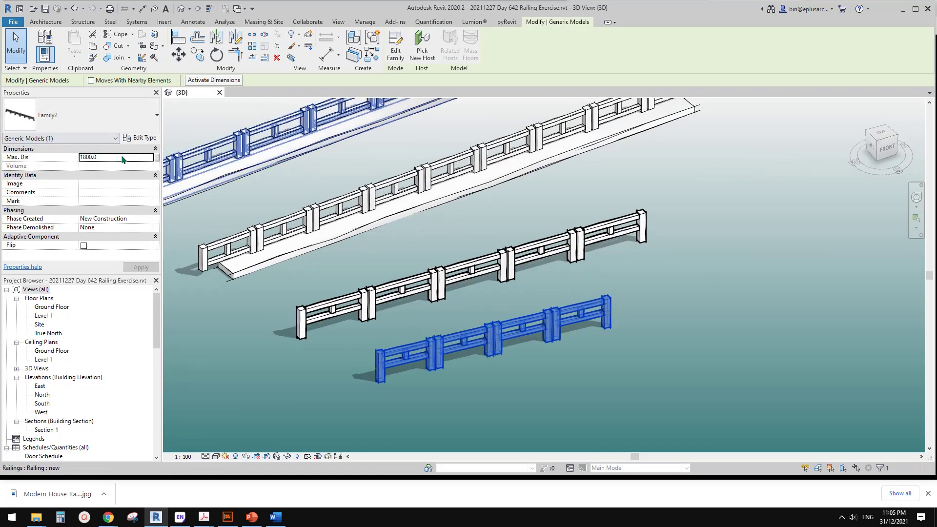
Close the railing project and create a new family from the Metric Generic Model Adaptive.rft template
click(224, 101)
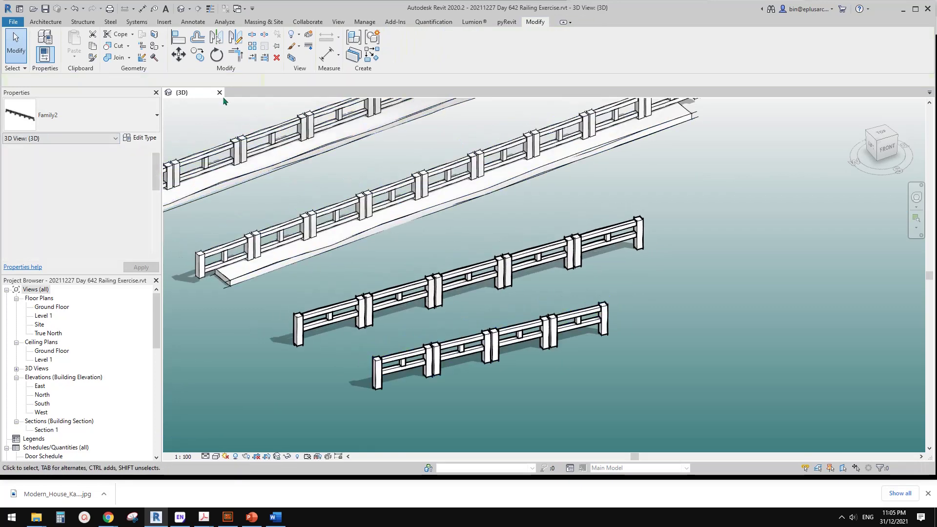
click(220, 93)
click(494, 264)
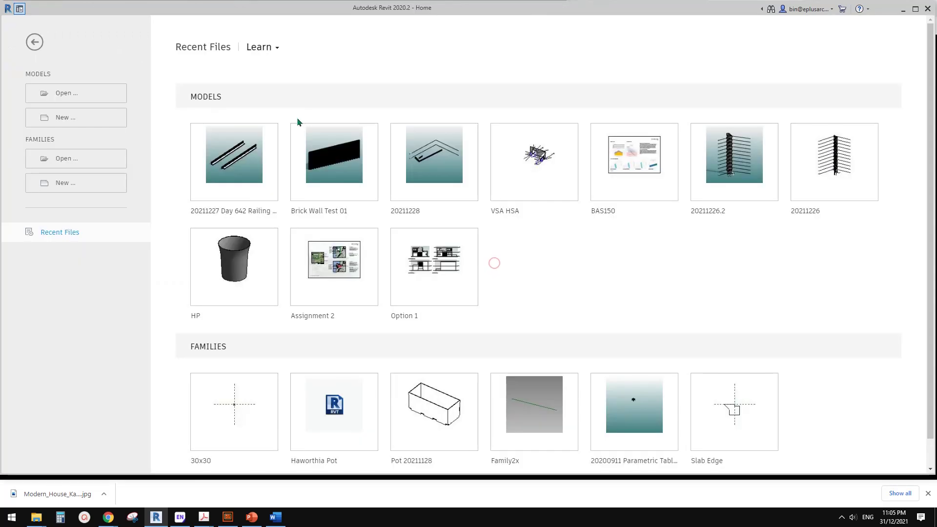
scroll(333, 255, down, 7)
click(287, 227)
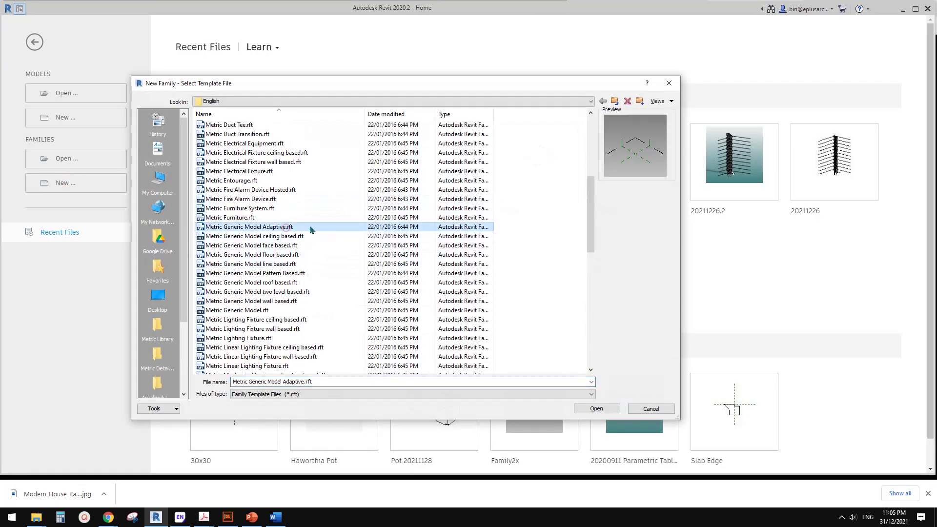
scroll(293, 229, down, 1)
click(600, 408)
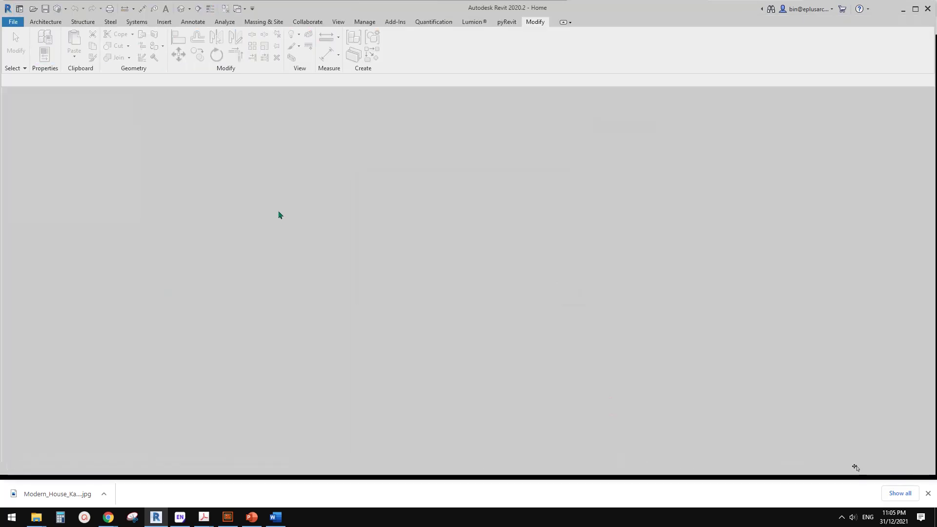
Place two reference points on the Ref. Level and make both adaptive
scroll(473, 303, up, 3)
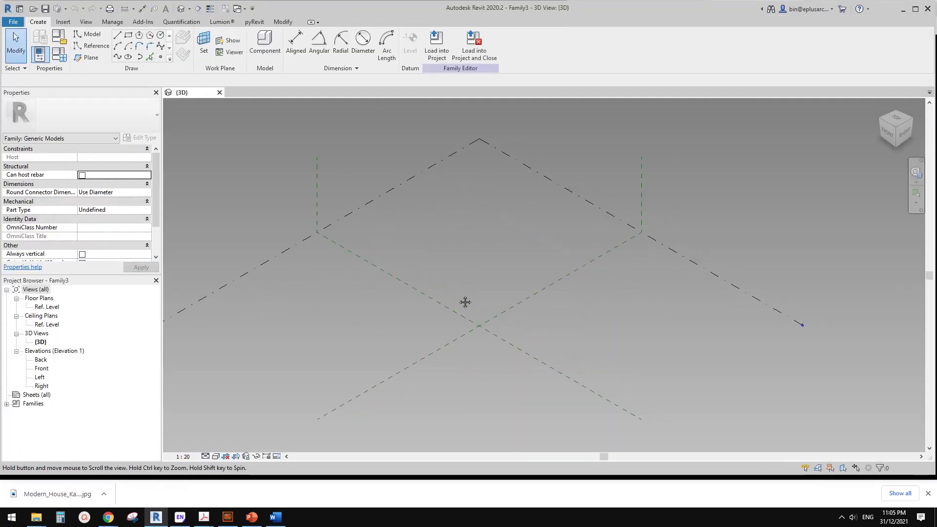
click(159, 58)
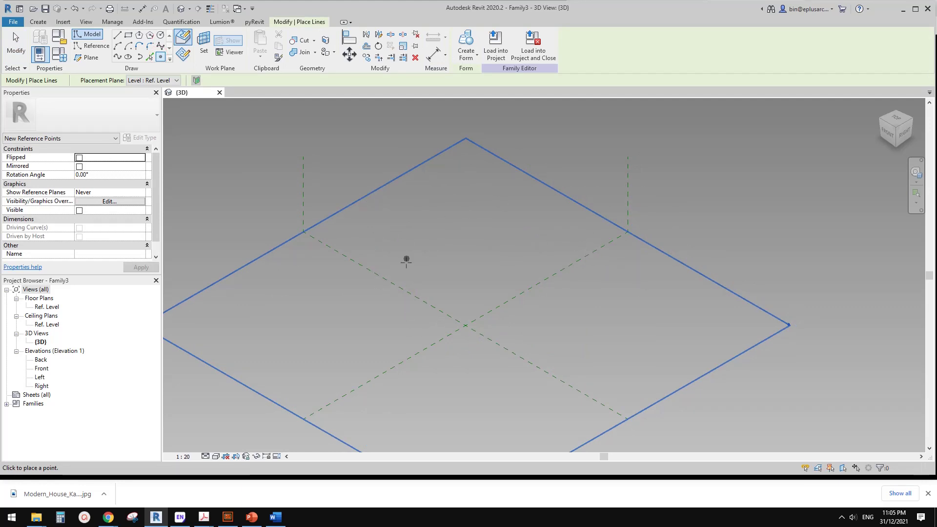
middle_drag(476, 288, 459, 289)
click(364, 305)
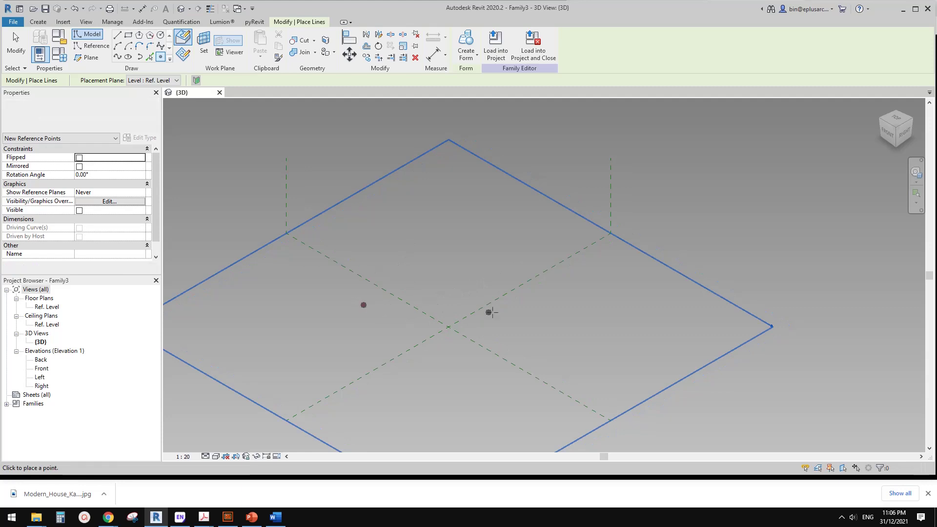
click(451, 300)
key(Escape)
drag(280, 260, 542, 342)
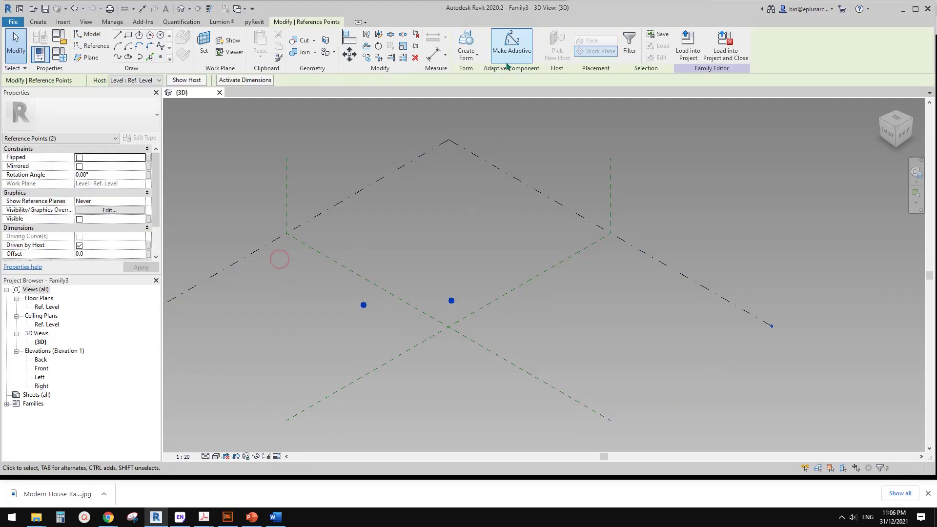
click(522, 50)
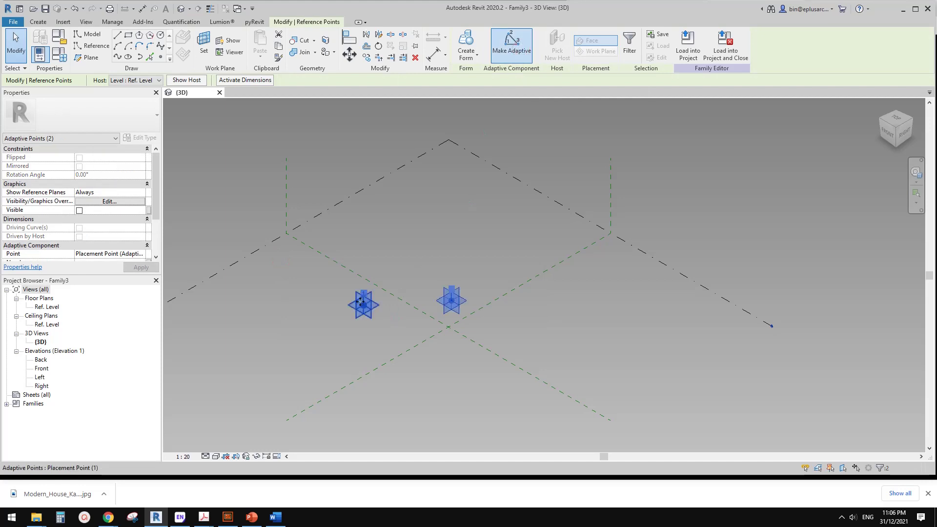
Connect the two adaptive points with a spline through points and make it a reference line
scroll(364, 308, up, 3)
click(117, 57)
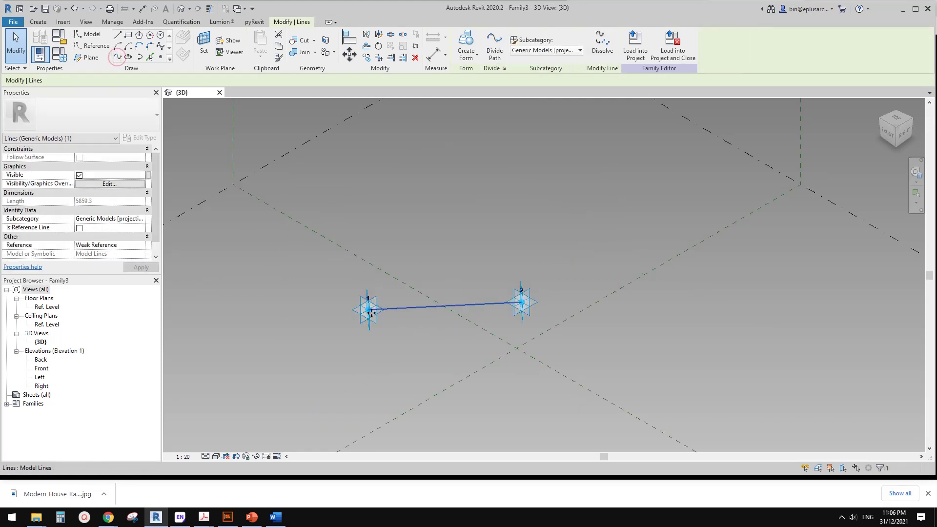
click(79, 228)
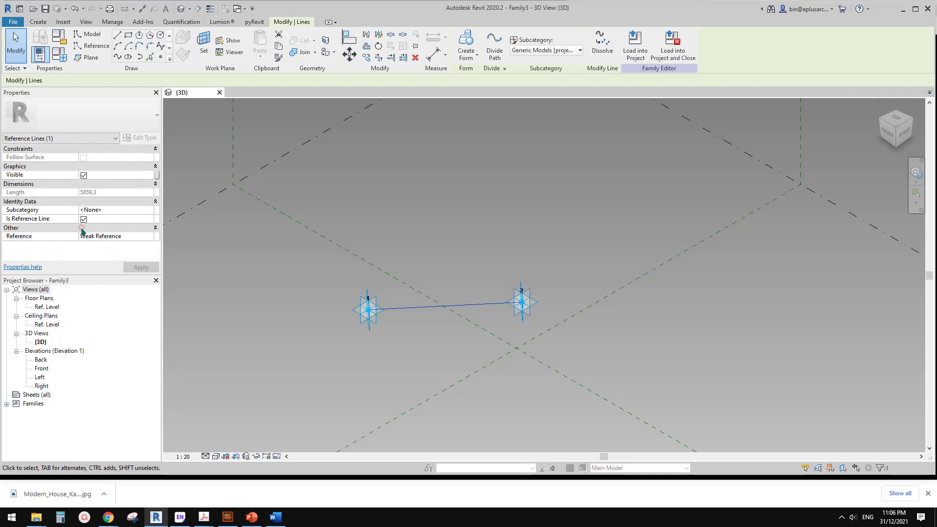
Place a reference point hosted on the reference line close to adaptive point 1
scroll(416, 316, up, 3)
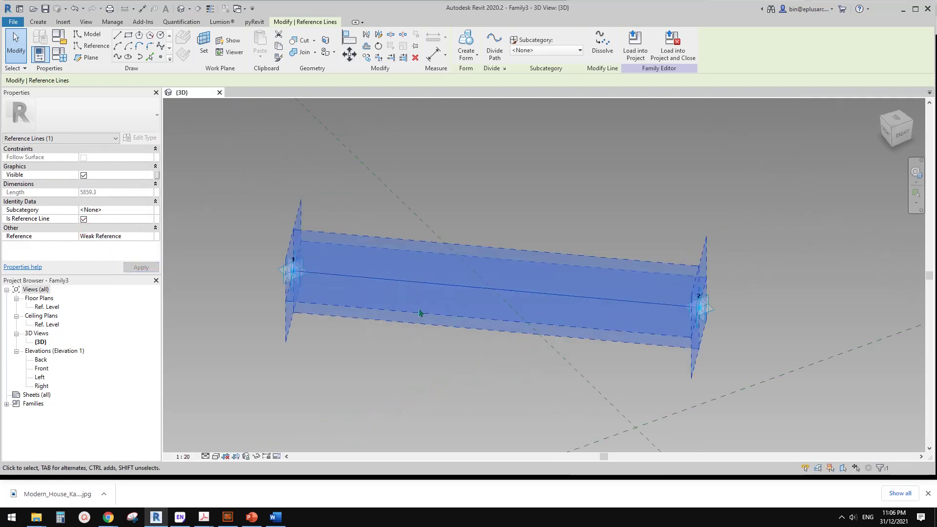
shift+middle_drag(434, 314, 409, 317)
middle_drag(404, 282, 406, 295)
click(160, 58)
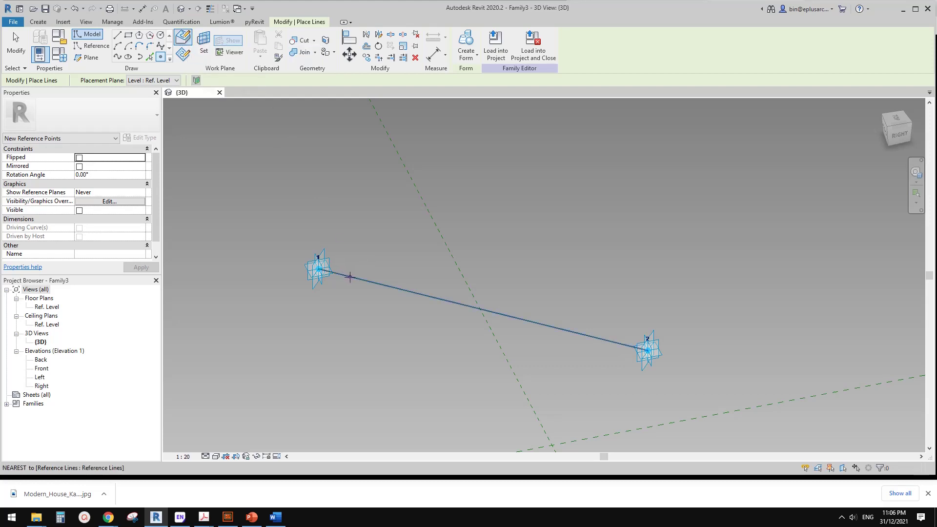
scroll(347, 274, up, 3)
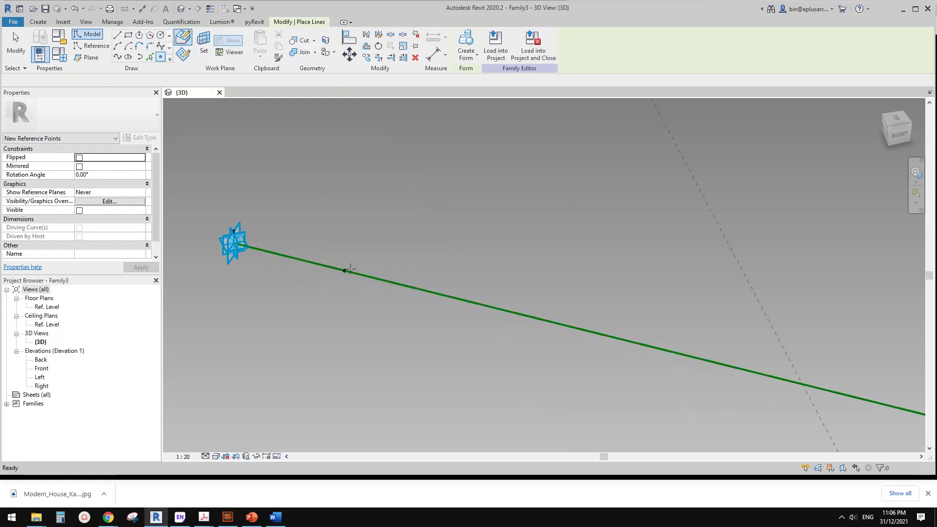
key(Escape)
key(Escape)
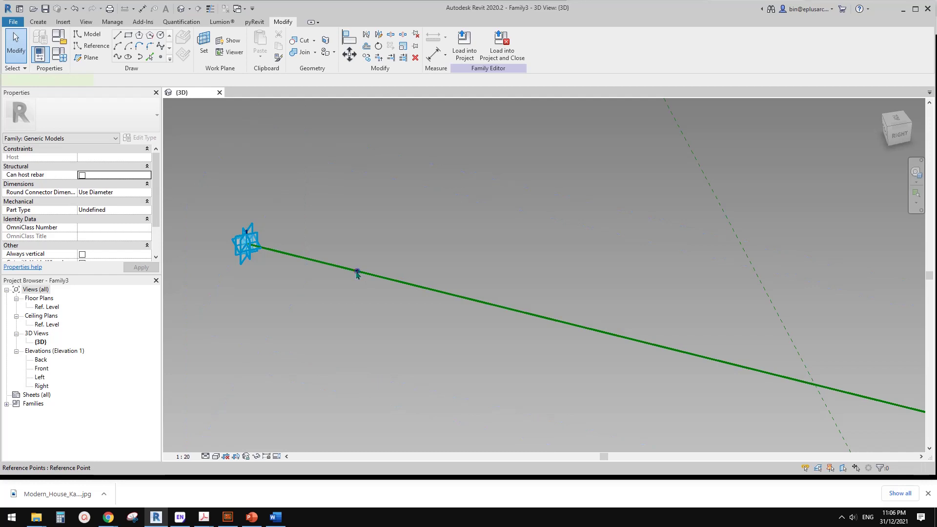
Set the hosted point's measurement type to Segment Length and its segment length to 20
click(357, 272)
middle_drag(357, 273, 357, 250)
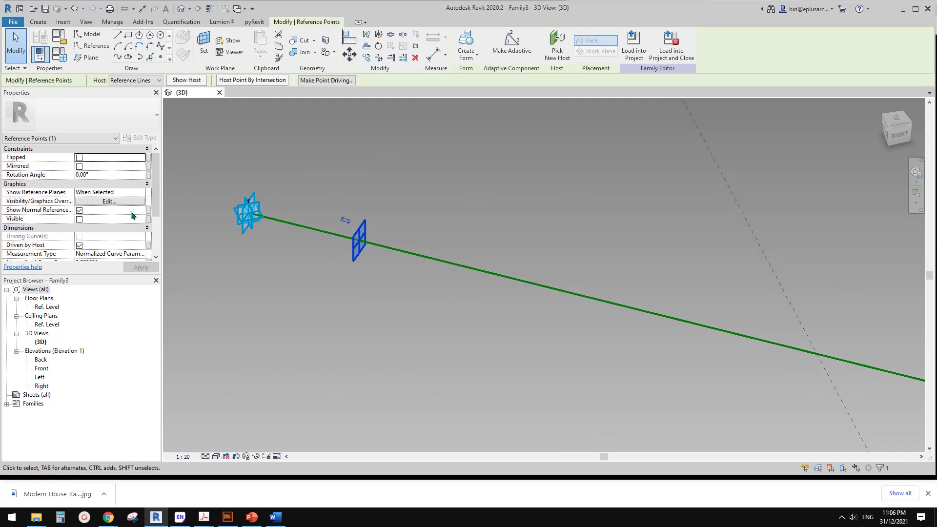
scroll(132, 215, down, 1)
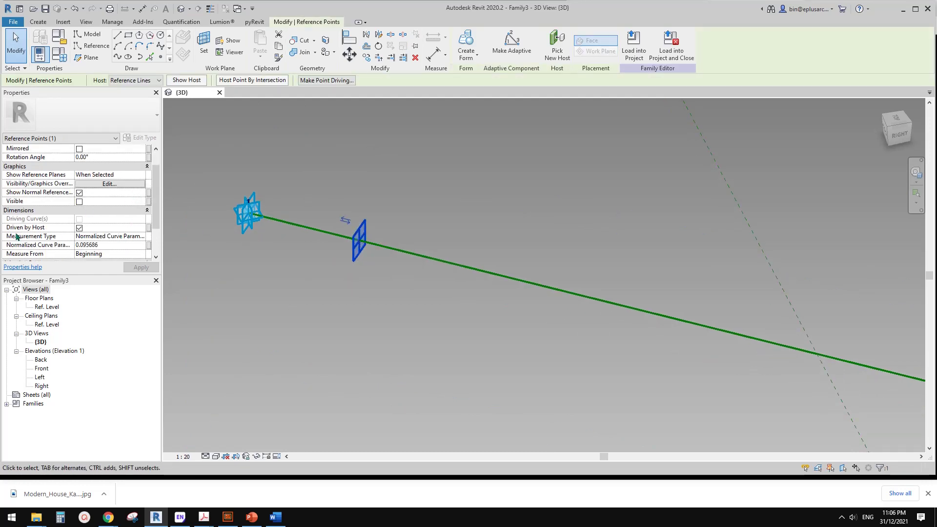
click(117, 236)
click(141, 236)
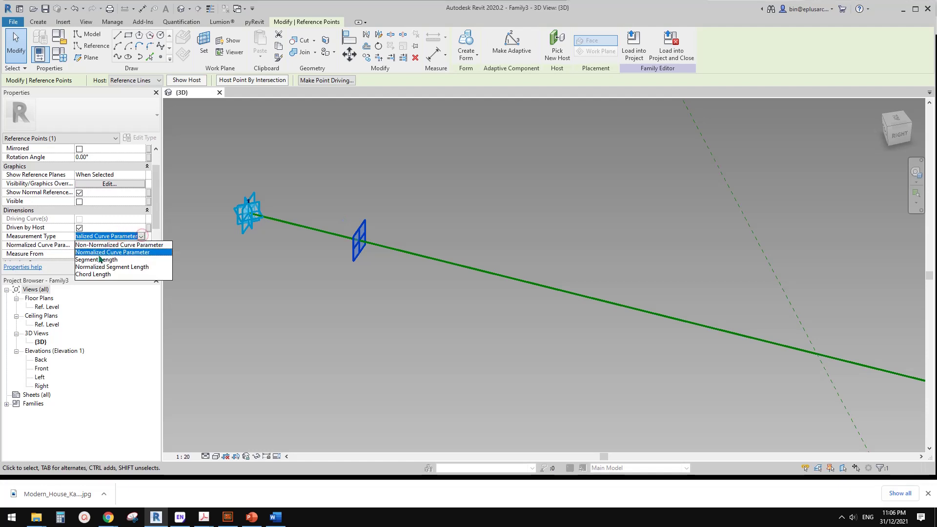
click(97, 259)
click(119, 245)
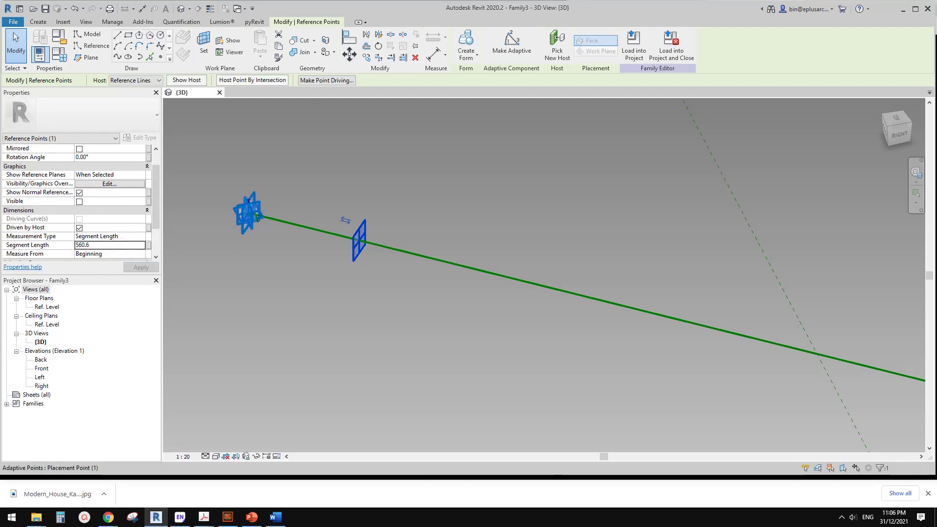
middle_drag(251, 210, 257, 216)
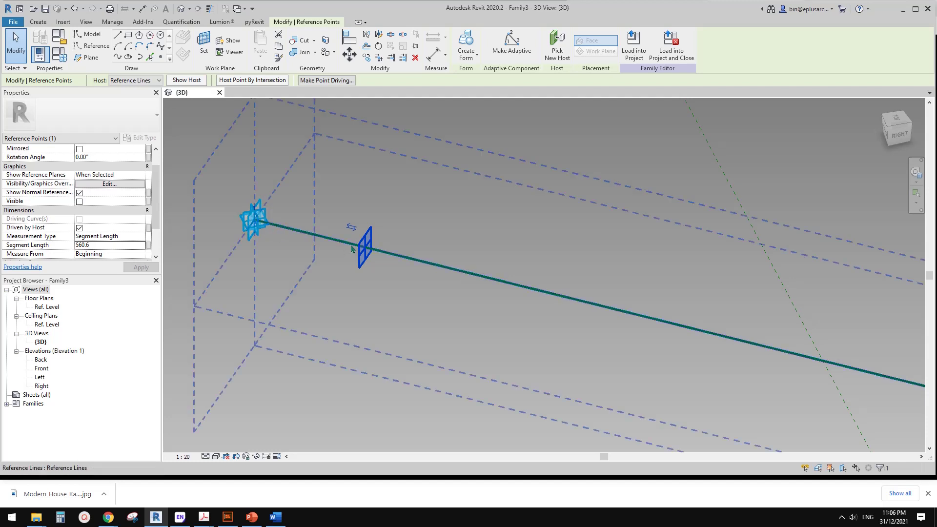
click(110, 245)
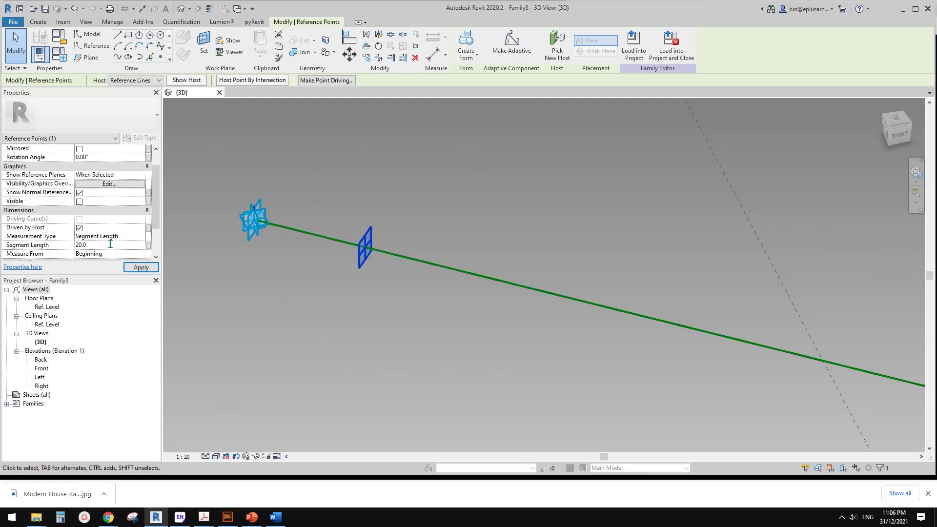
shift+middle_drag(247, 268, 297, 272)
scroll(255, 222, up, 4)
scroll(255, 224, up, 2)
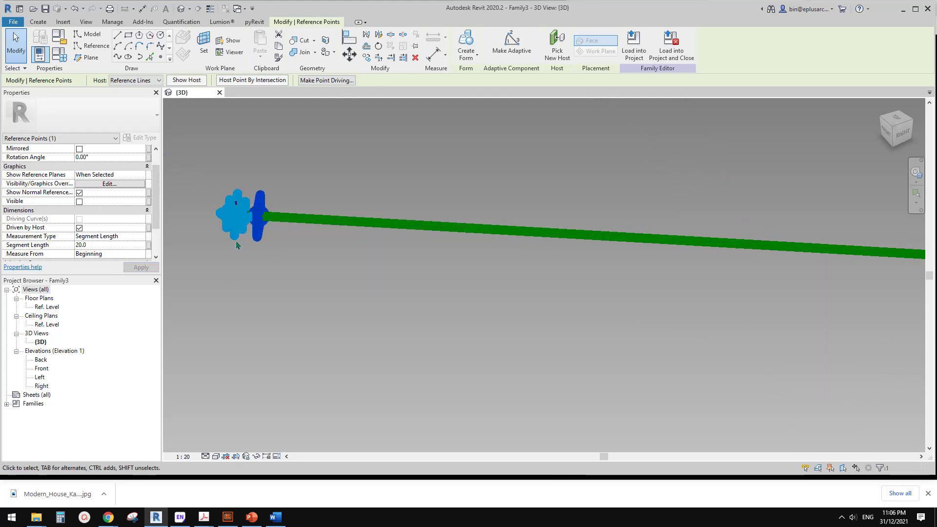
Move adaptive point 2 closer to point 1 and check the hosted point's position on the line
scroll(238, 245, down, 6)
click(499, 287)
click(579, 280)
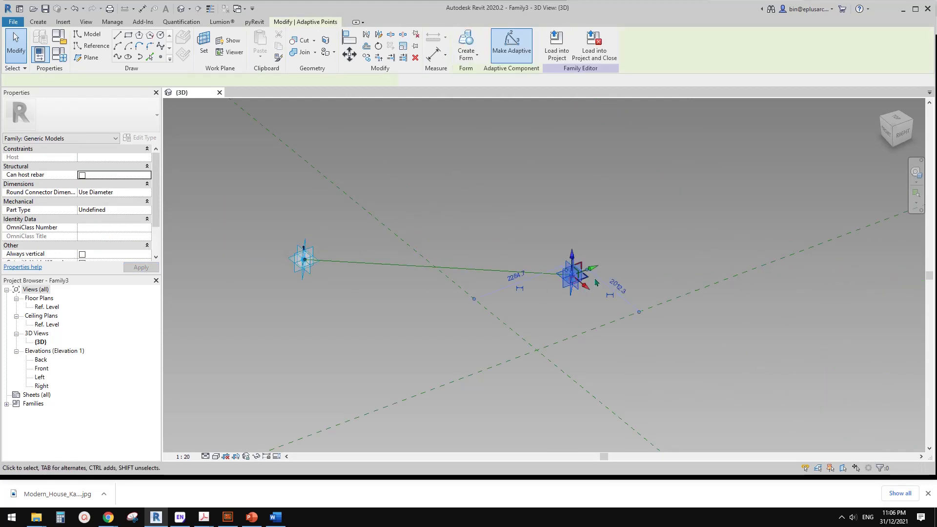
drag(591, 281, 410, 288)
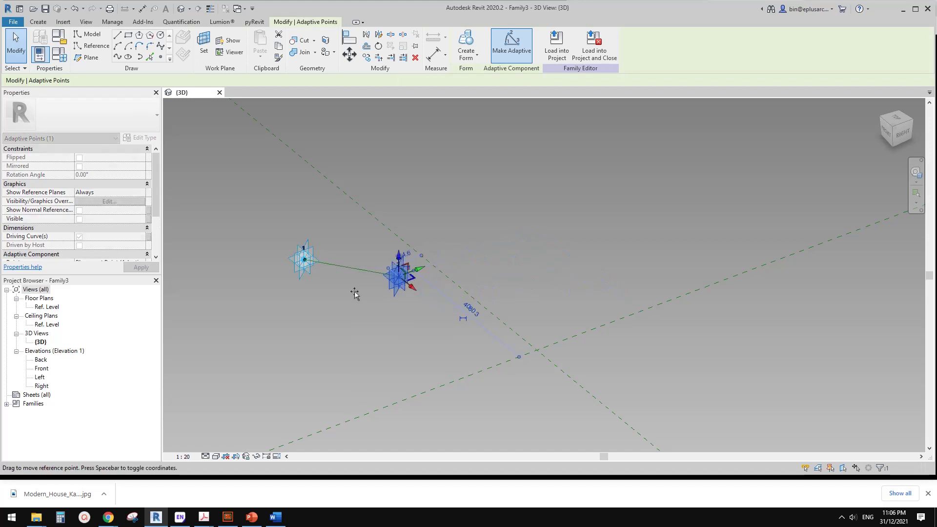
scroll(281, 252, up, 2)
click(284, 263)
scroll(288, 265, up, 3)
scroll(366, 274, up, 3)
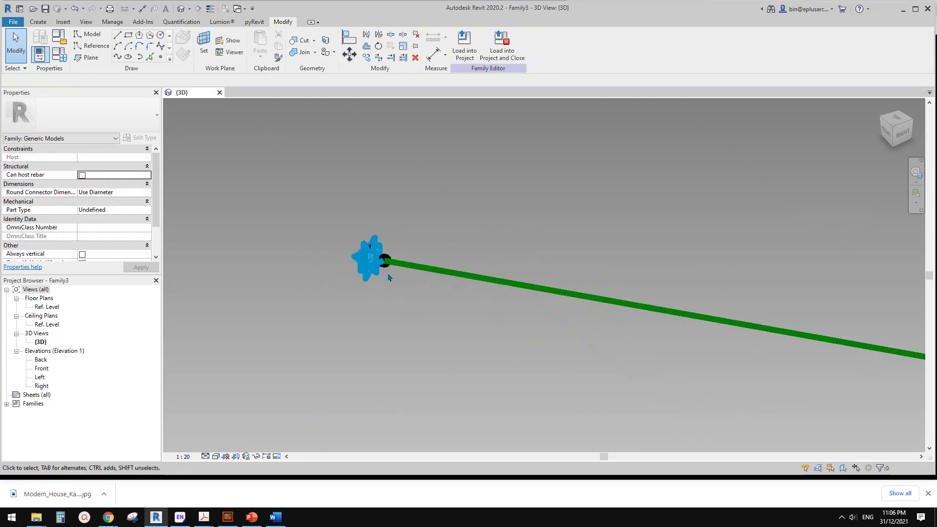
scroll(362, 255, up, 4)
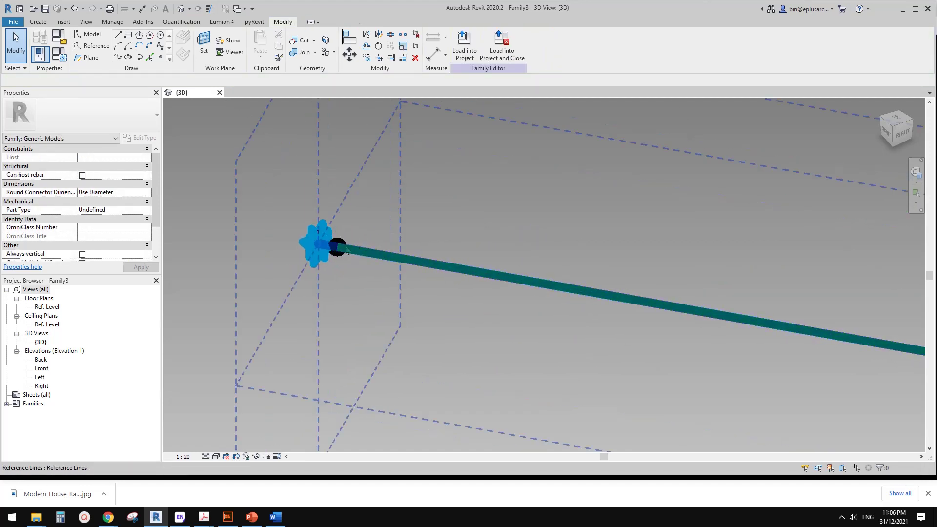
Start a rectangle of reference lines and set the hosted reference point's horizontal plane as its work plane
click(337, 249)
scroll(315, 263, down, 4)
click(315, 265)
click(96, 46)
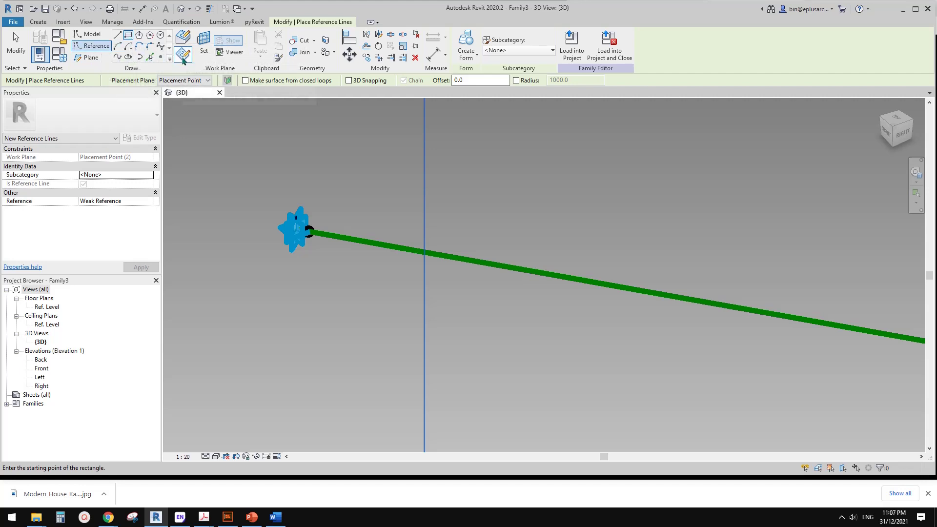
click(203, 47)
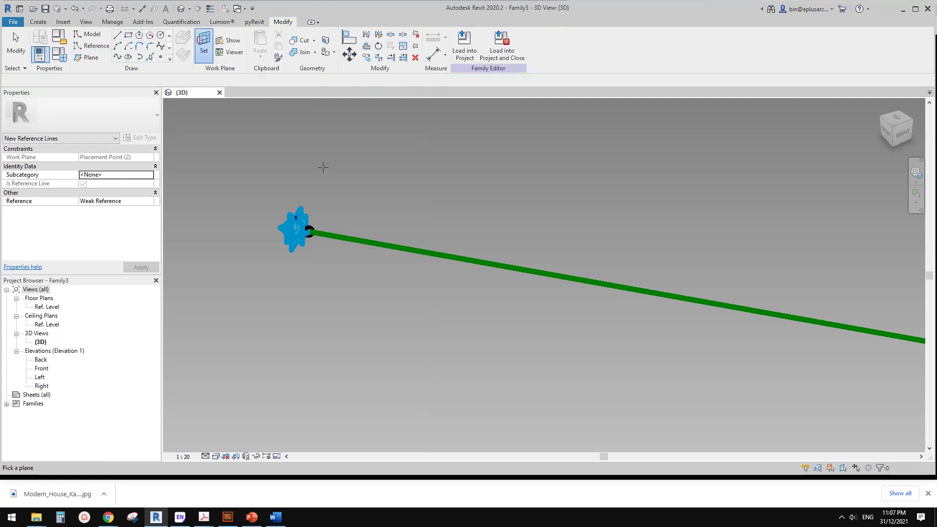
scroll(300, 233, up, 4)
scroll(309, 239, up, 2)
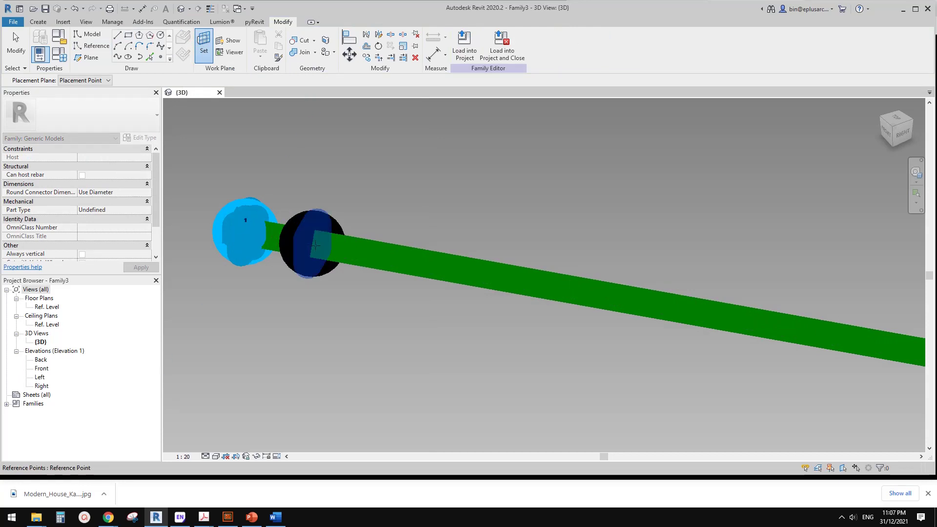
scroll(315, 248, down, 5)
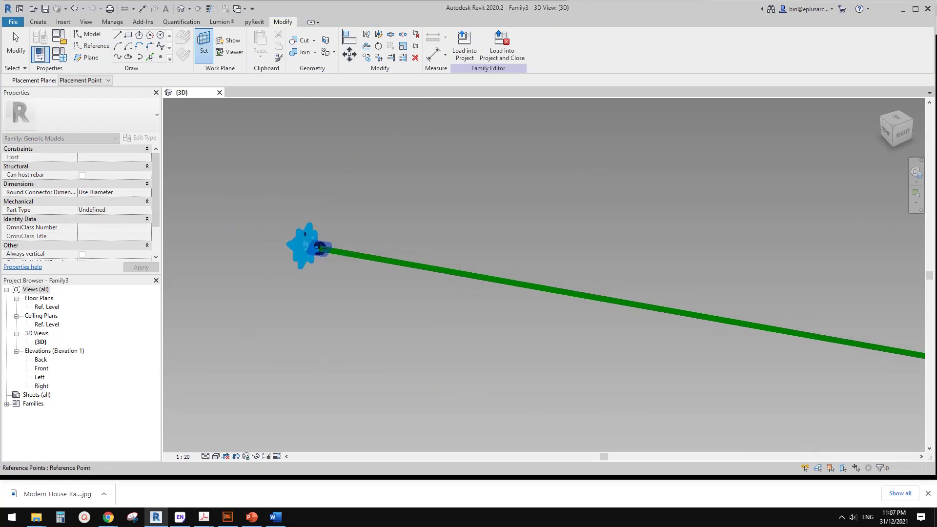
shift+middle_drag(320, 249, 366, 258)
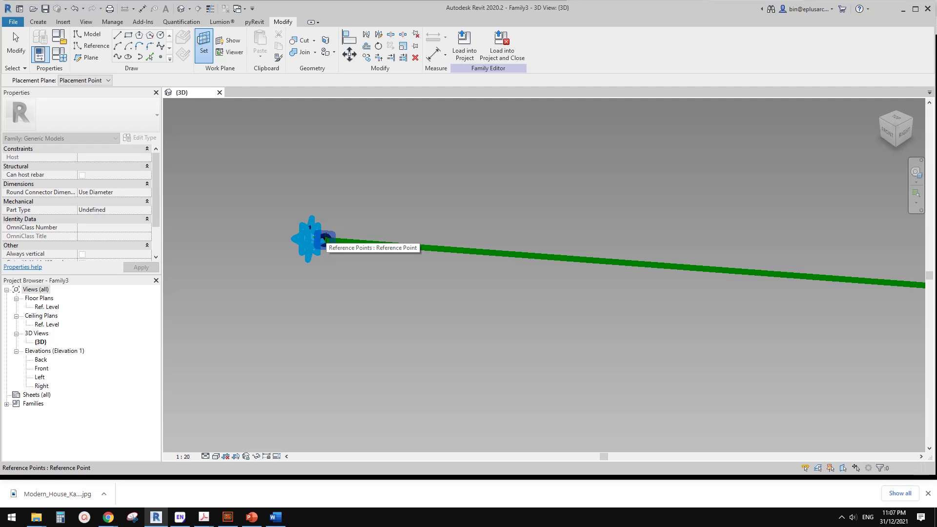
shift+middle_drag(322, 244, 352, 239)
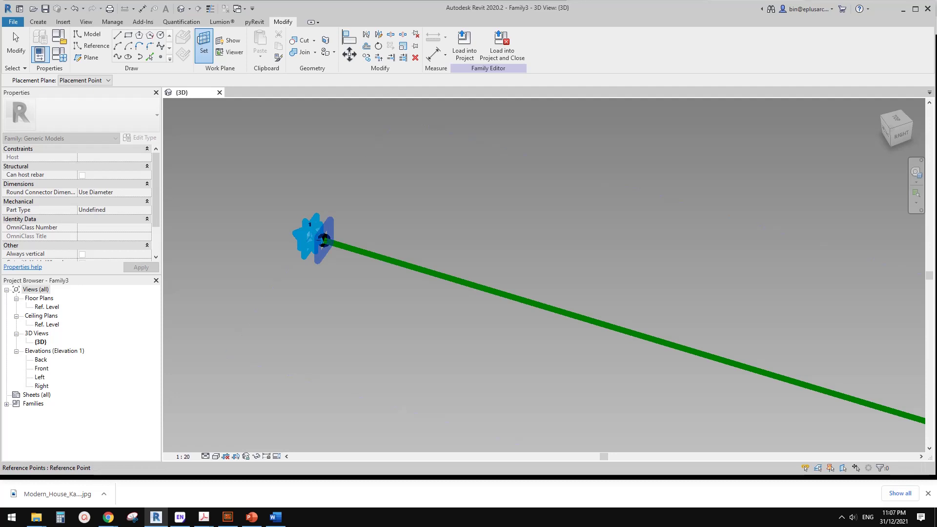
click(324, 240)
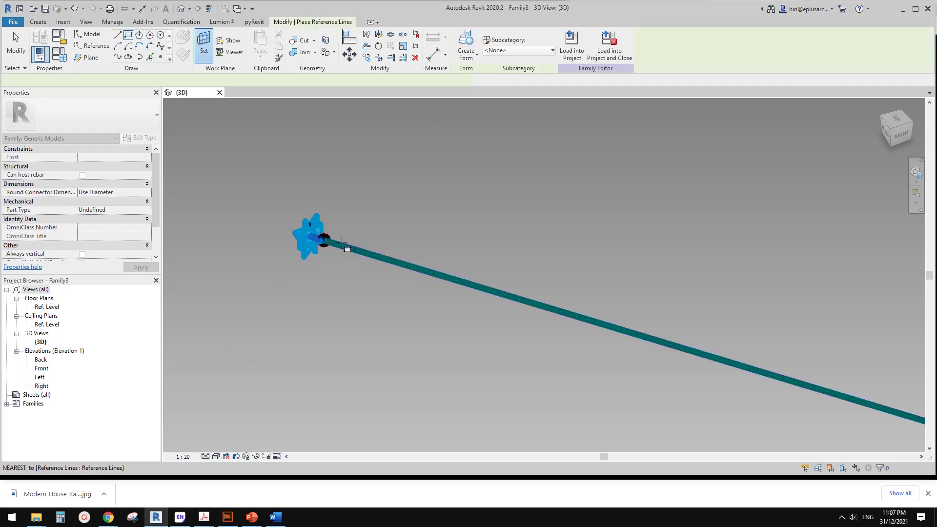
Draw a reference-line rectangle about 135 by 150 from the hosted reference point, with one side along the main reference line
click(325, 240)
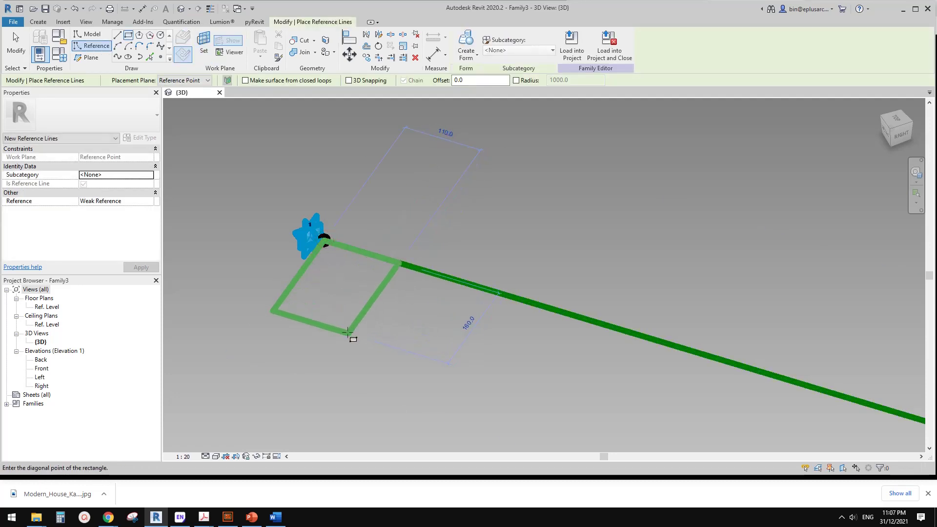
click(370, 335)
scroll(375, 327, down, 1)
shift+middle_drag(384, 327, 400, 312)
key(Escape)
key(Escape)
Set the rectangle's length along the main reference line to 150 and check its other side's dimension
key(Tab)
click(388, 307)
click(382, 291)
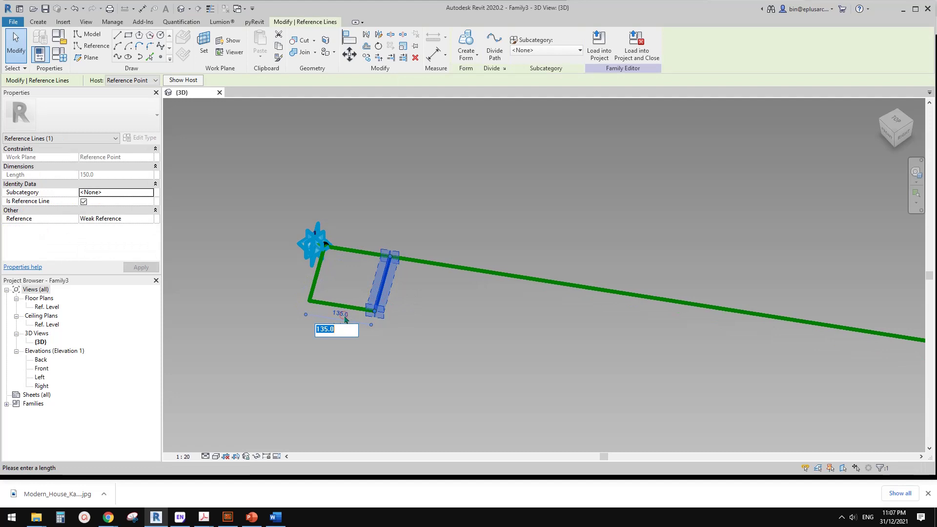
key(Return)
click(359, 329)
key(Tab)
key(Tab)
click(356, 312)
middle_drag(367, 334, 368, 337)
click(295, 271)
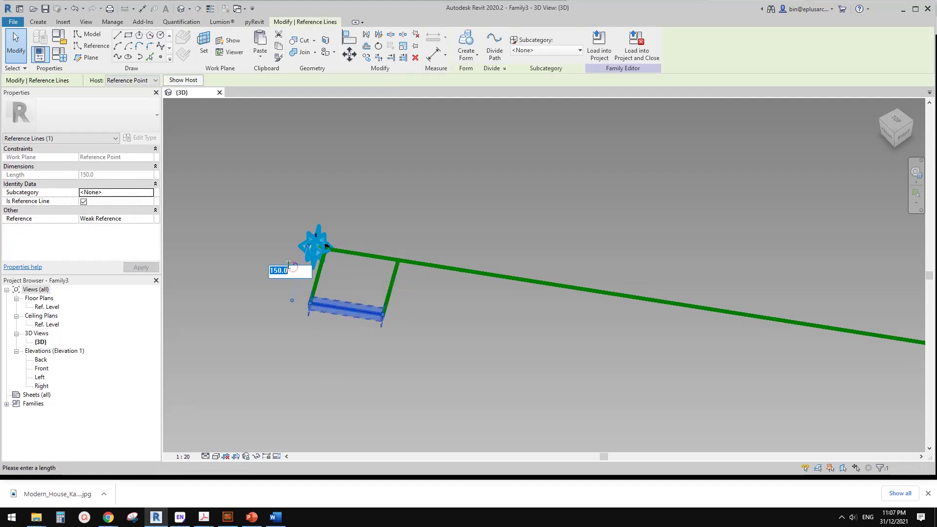
key(Escape)
key(Escape)
mouse_move(401, 305)
shift+middle_down()
mouse_move(367, 328)
mouse_move(393, 293)
shift+middle_up()
click(393, 293)
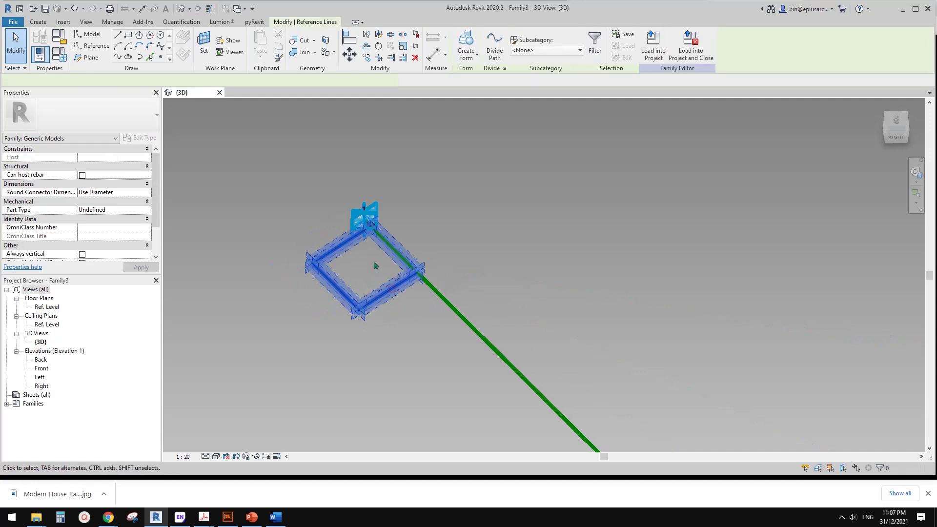
scroll(376, 259, up, 2)
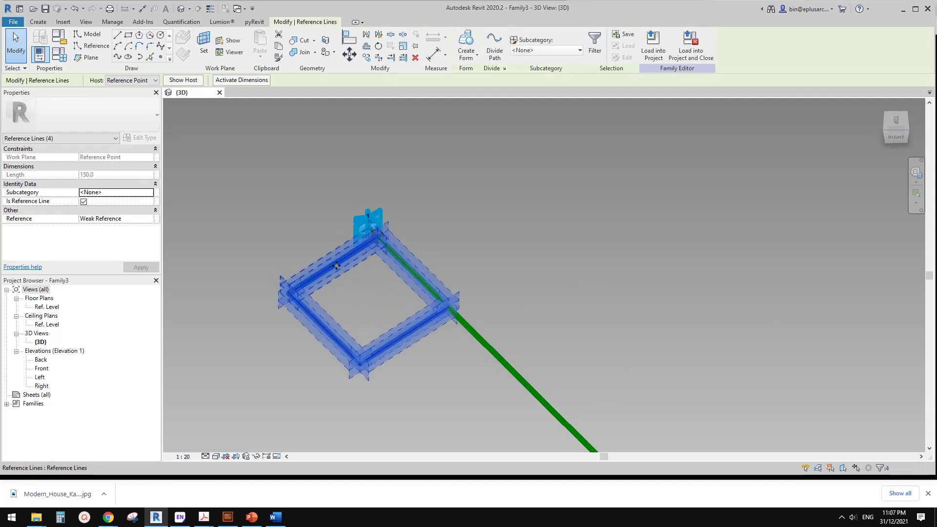
middle_drag(335, 279, 338, 299)
key(m)
key(v)
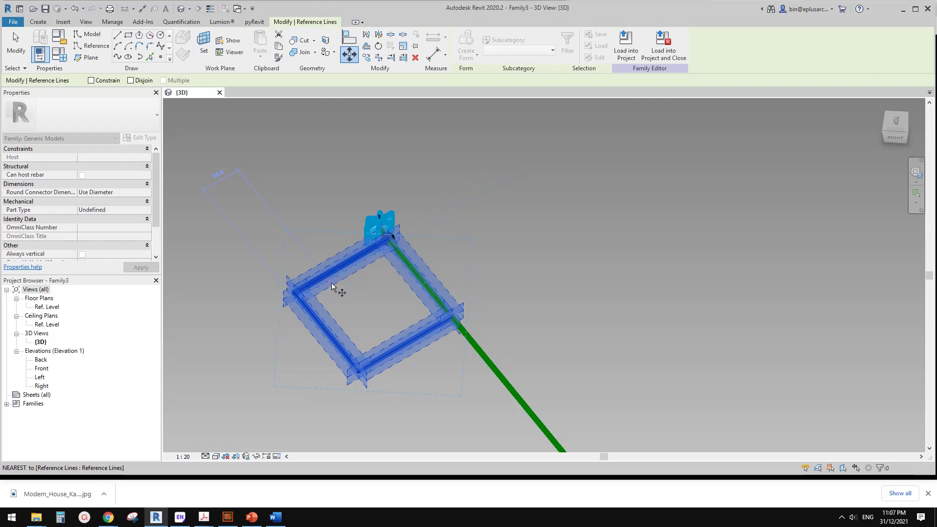
middle_drag(346, 275, 343, 288)
key(Escape)
key(Escape)
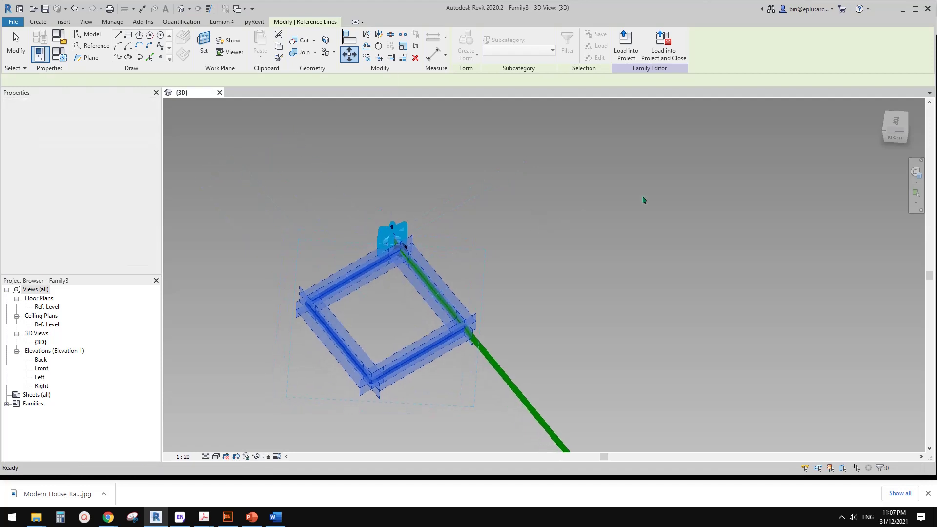
In a top view, move the whole square from the midpoint of its end side onto the hosted reference point
click(896, 125)
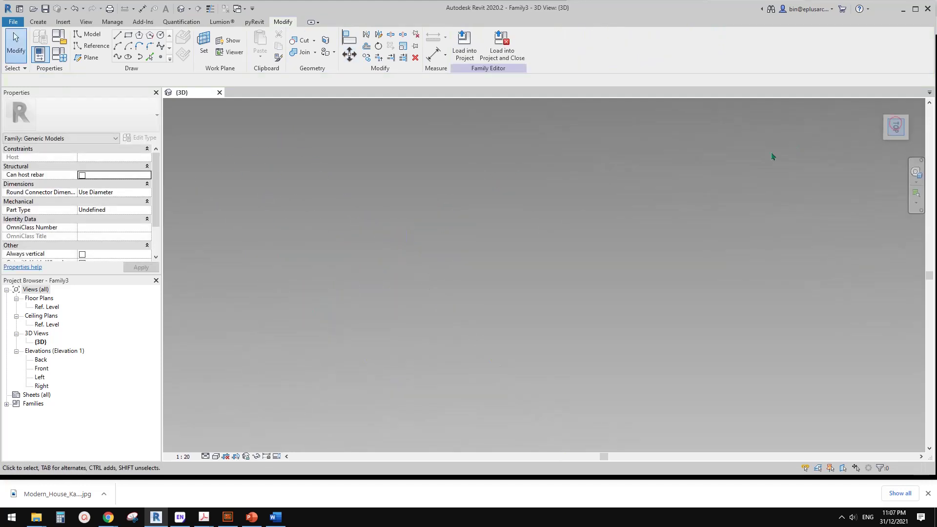
scroll(521, 278, up, 8)
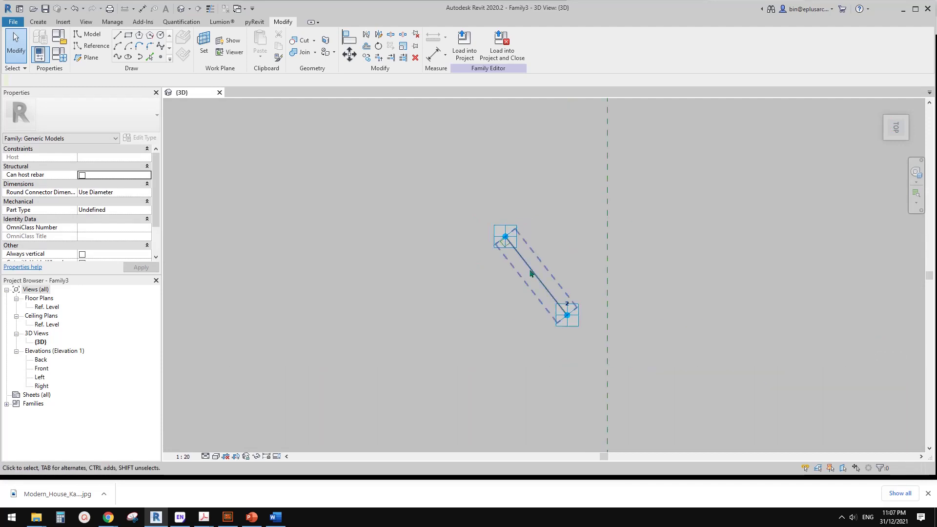
scroll(497, 247, up, 5)
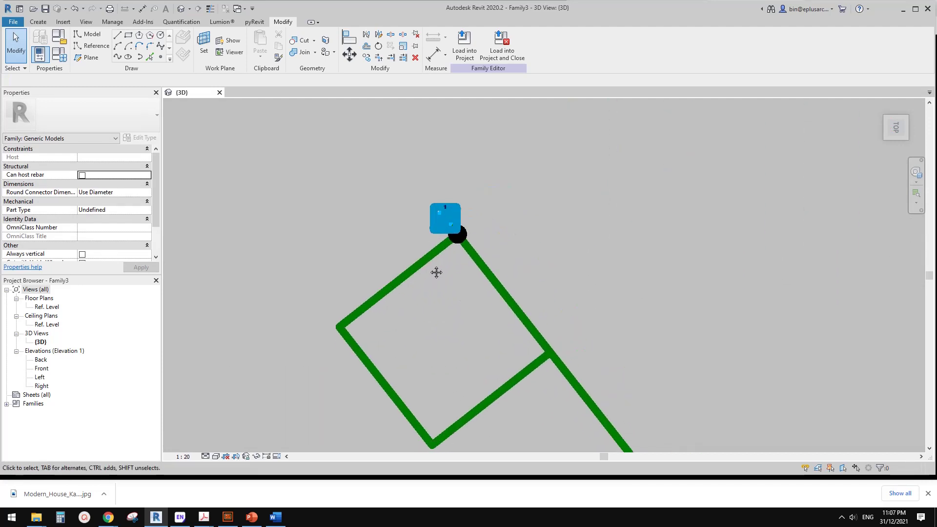
click(431, 273)
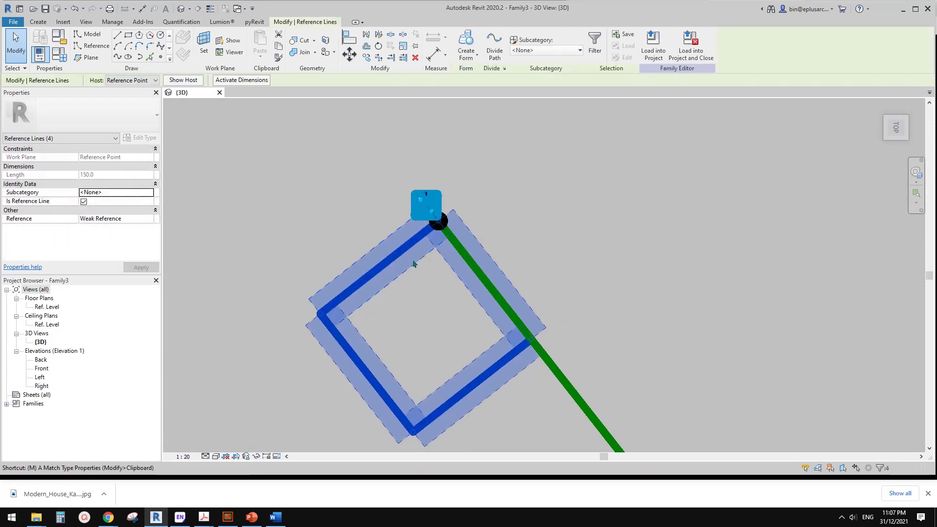
key(m)
key(v)
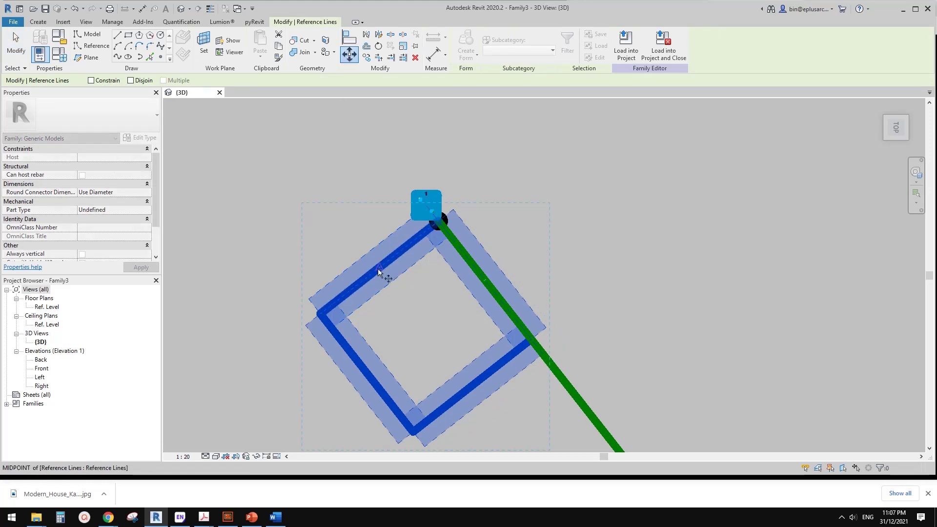
click(379, 269)
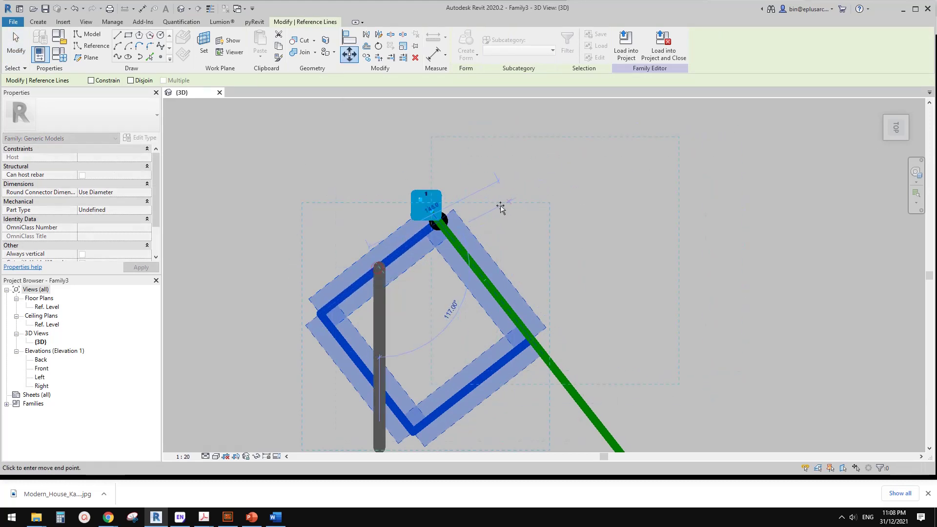
click(440, 225)
Set the 3D view's scale to 1:10
scroll(498, 245, down, 4)
shift+middle_drag(498, 245, 302, 164)
scroll(342, 210, down, 3)
middle_drag(415, 229, 320, 230)
click(402, 236)
scroll(313, 224, up, 2)
scroll(320, 205, up, 4)
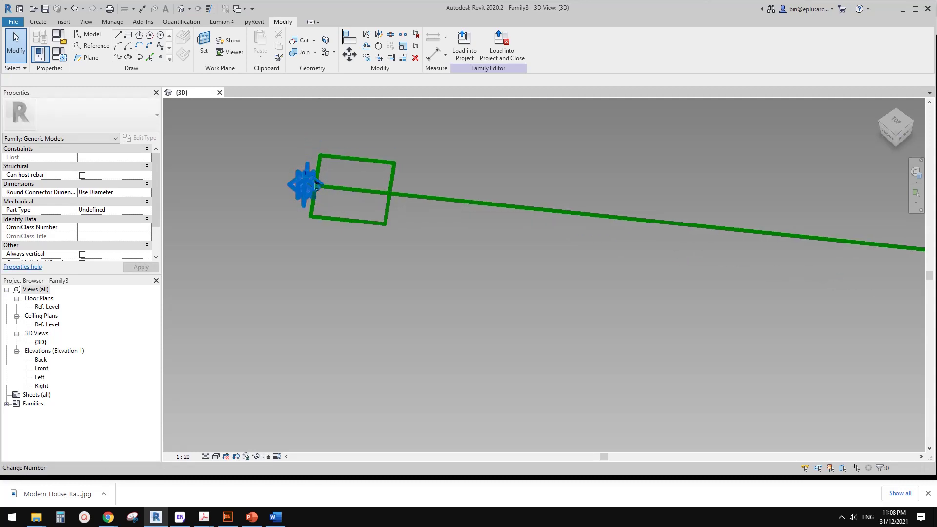
scroll(368, 305, down, 2)
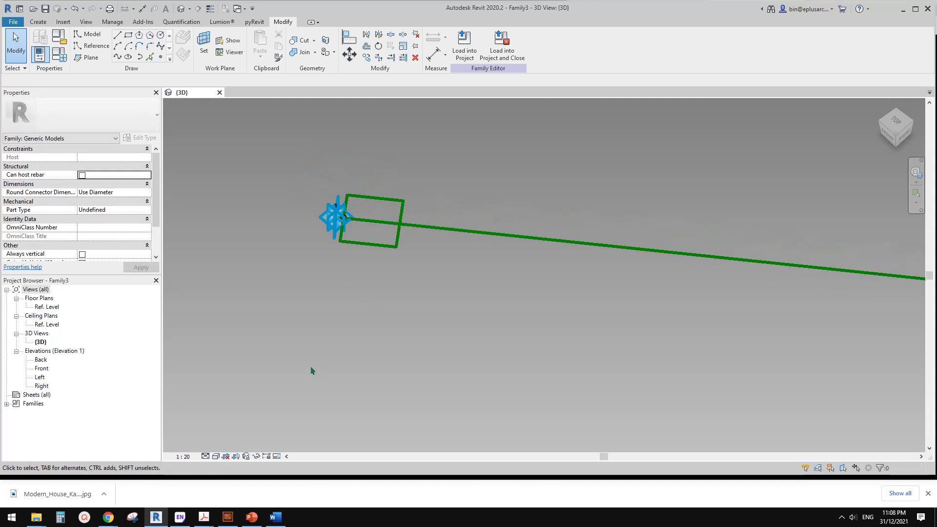
click(186, 456)
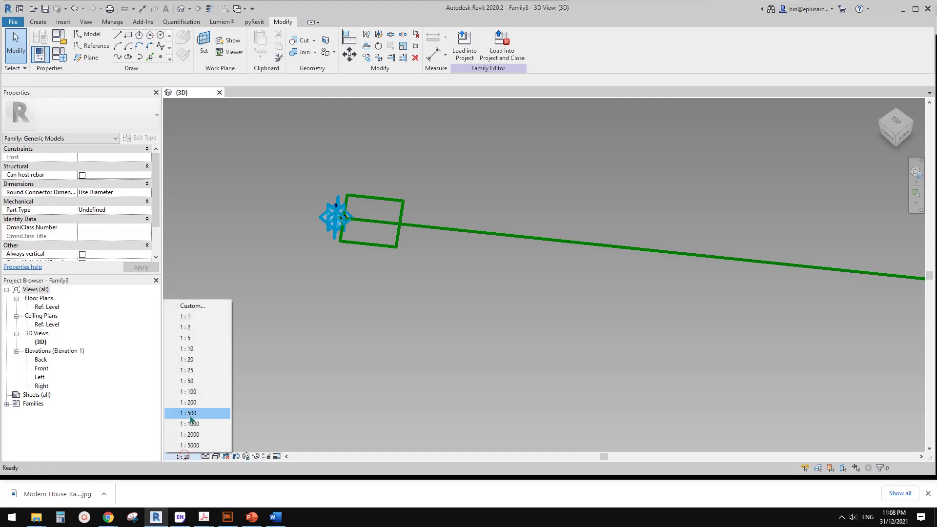
click(192, 348)
Copy the hosted reference point together with its square profile towards adaptive point 2
shift+middle_drag(360, 254, 374, 237)
scroll(361, 236, up, 3)
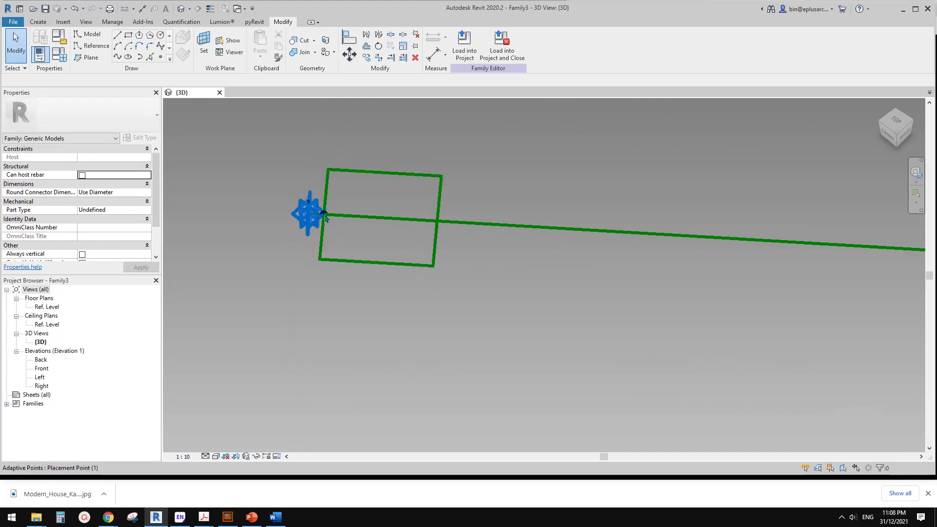
key(Tab)
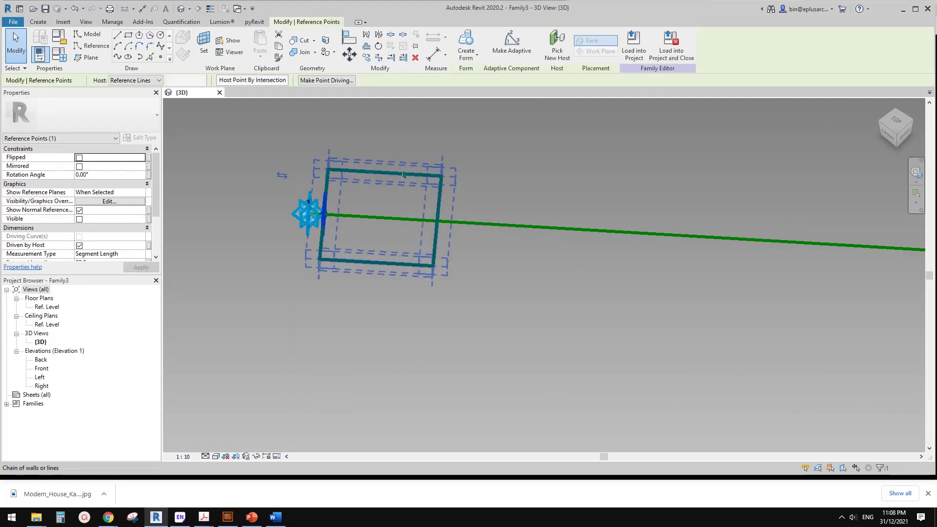
ctrl+click(395, 173)
scroll(390, 245, down, 4)
key(c)
key(o)
click(399, 245)
click(663, 233)
middle_drag(663, 239, 542, 251)
key(Escape)
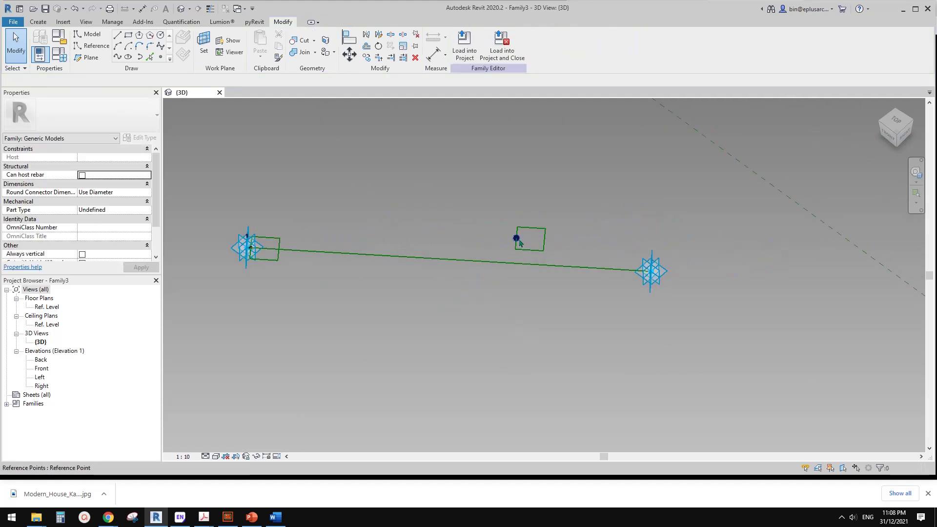
Rehost the copied reference point on the main reference line near adaptive point 2
click(515, 237)
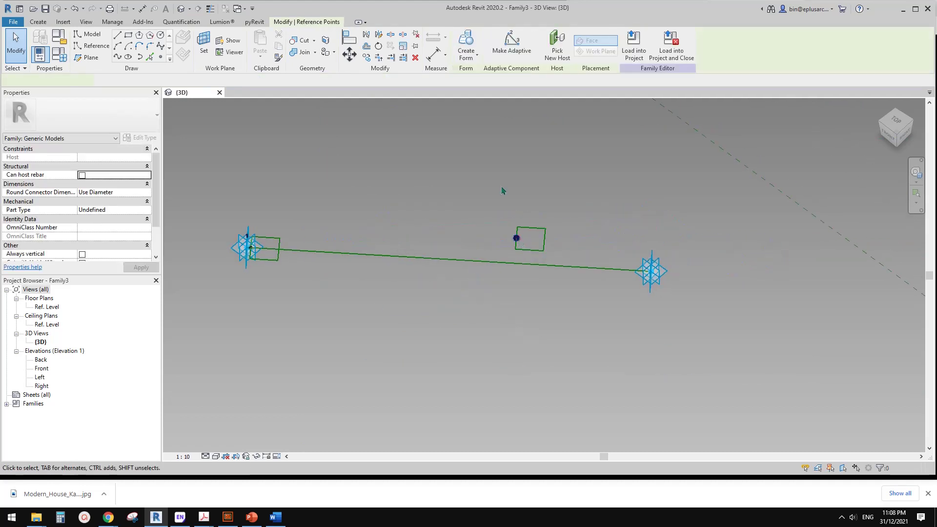
click(604, 266)
key(Escape)
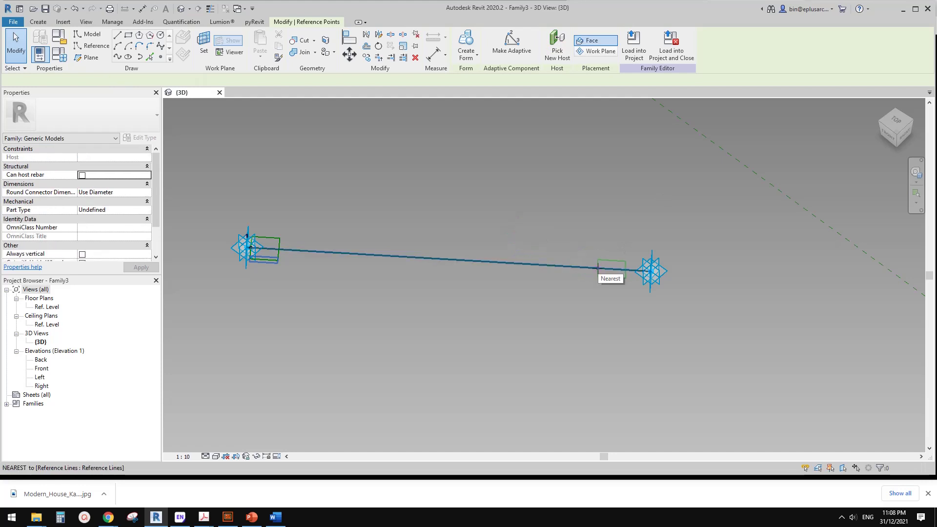
Set the copied point's measurement type to Segment Length, measured from the End, with a segment length of 20
scroll(605, 274, up, 3)
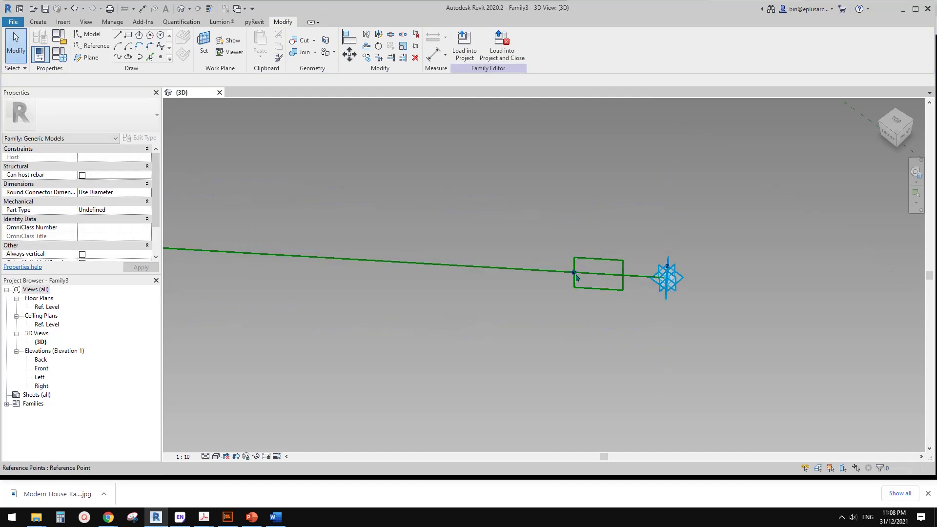
click(575, 278)
shift+middle_drag(622, 291, 249, 234)
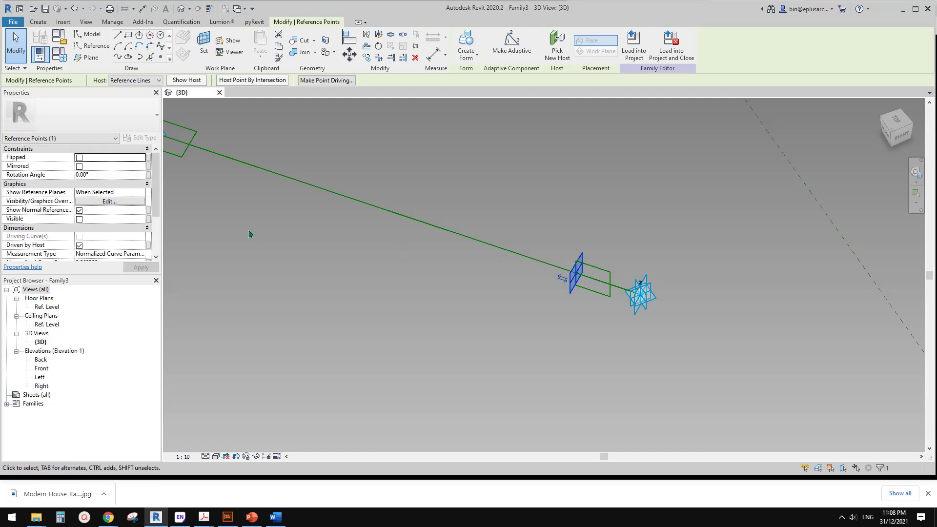
click(147, 254)
click(141, 253)
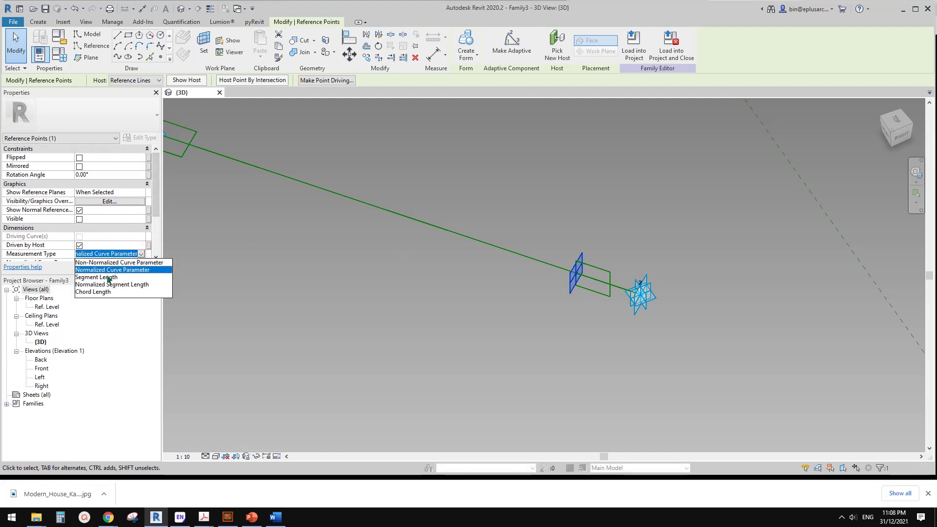
click(109, 277)
click(117, 238)
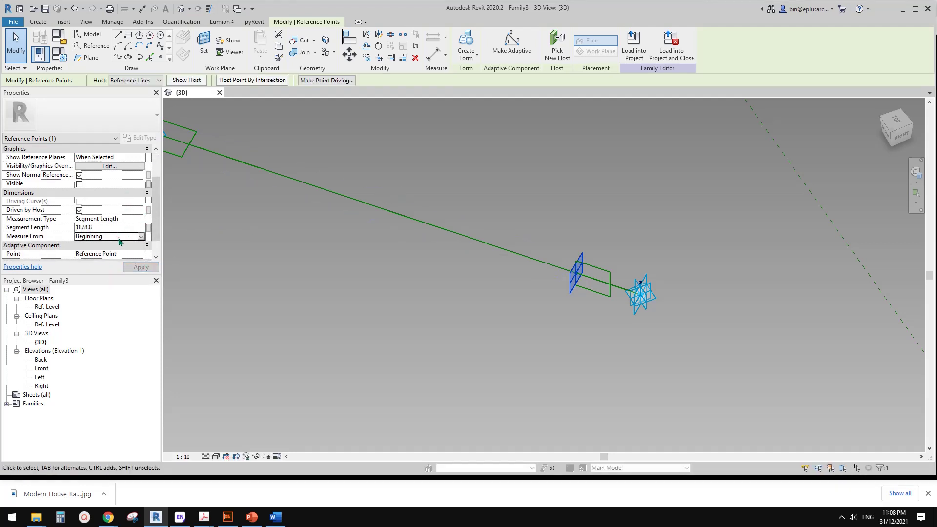
click(141, 237)
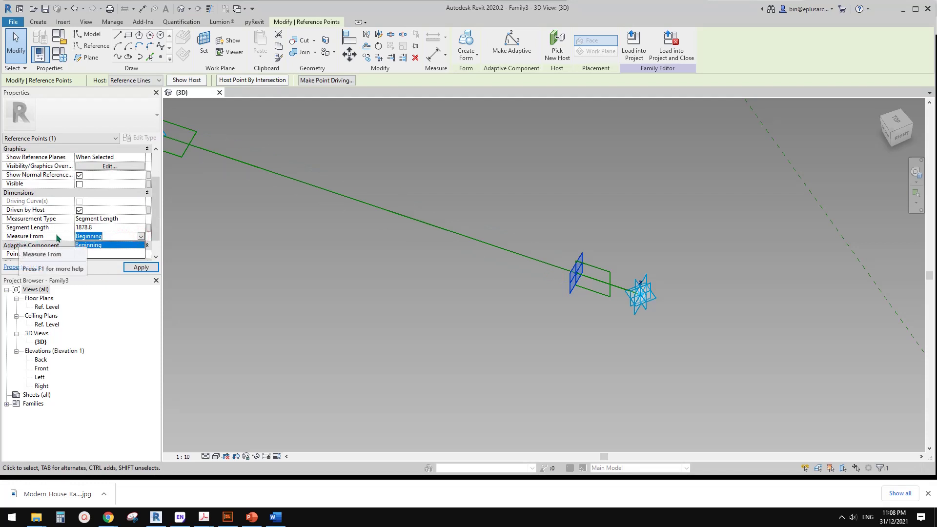
click(91, 254)
click(113, 227)
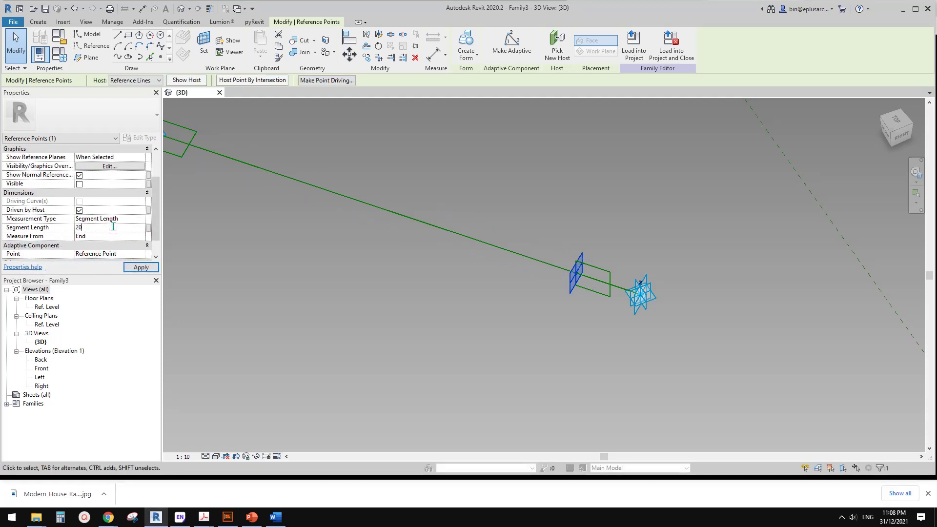
Set the rotation angle of the copied reference point near adaptive point 2 to 90°
middle_drag(680, 269, 575, 212)
scroll(113, 230, up, 2)
click(110, 176)
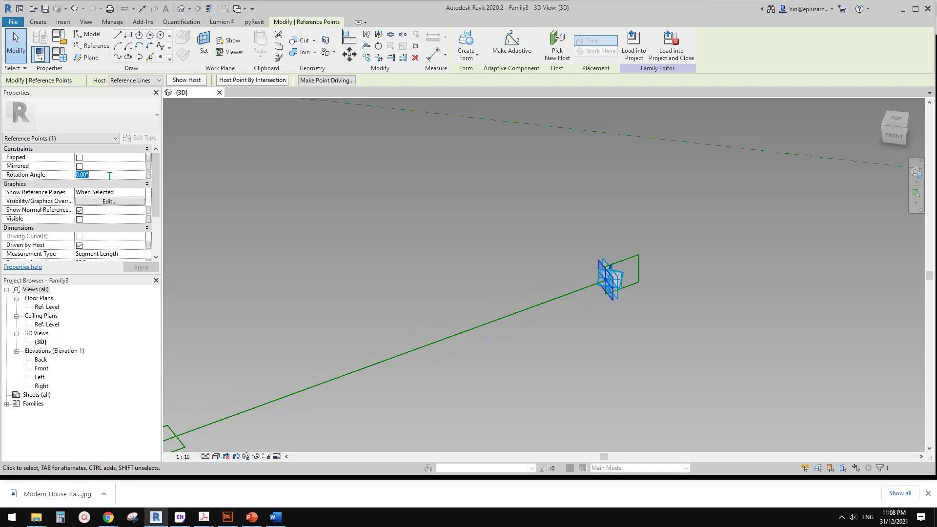
text(90)
key(Return)
shift+middle_drag(580, 212, 610, 313)
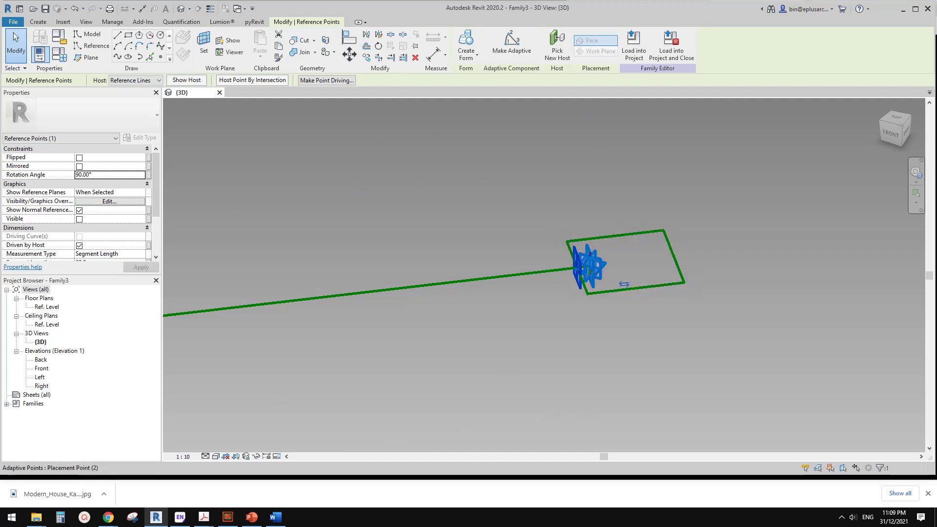
Move the square profile near adaptive point 2 inward along the reference line, from its outer edge's midpoint to its inner edge's midpoint
click(897, 121)
scroll(551, 278, up, 8)
click(531, 255)
key(Tab)
click(541, 247)
key(m)
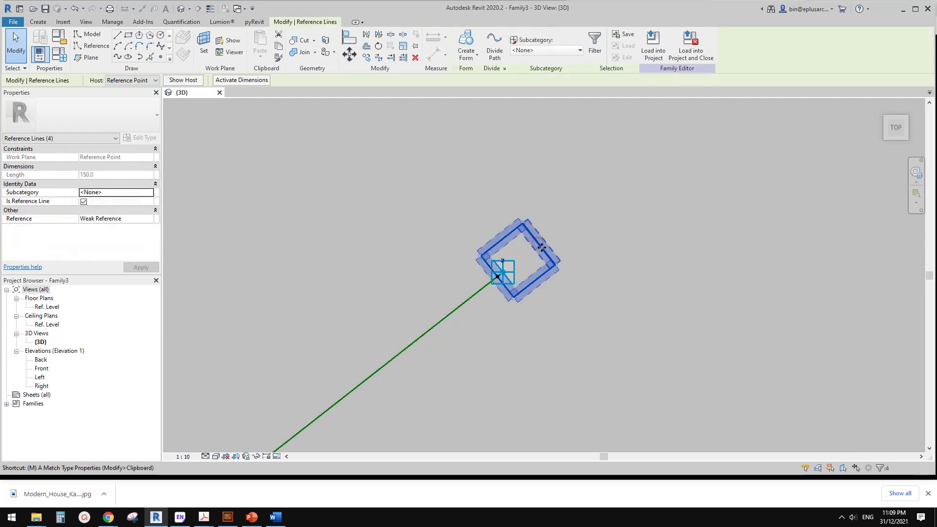
key(v)
click(542, 246)
scroll(527, 263, up, 4)
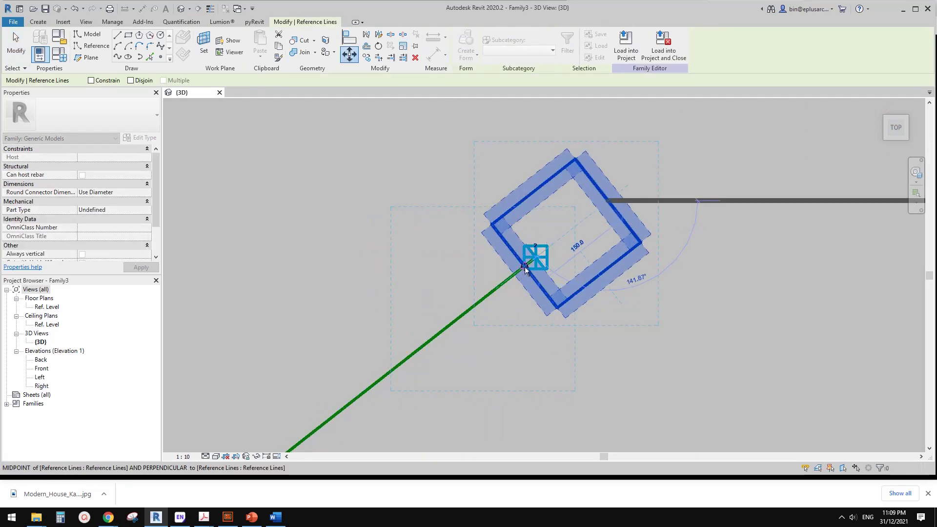
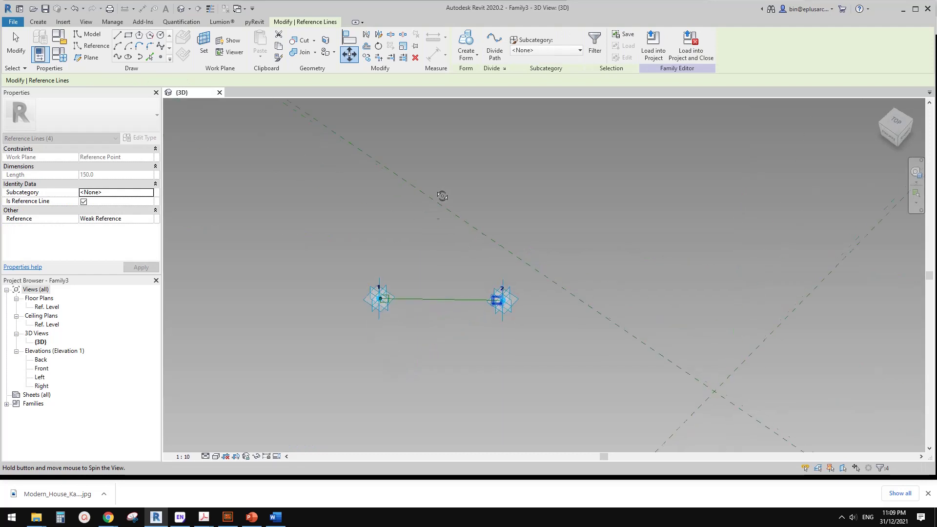
Create a solid extruded form from the square profile at adaptive point 1
scroll(379, 313, up, 4)
click(379, 314)
scroll(438, 289, up, 1)
shift+middle_drag(435, 288, 380, 199)
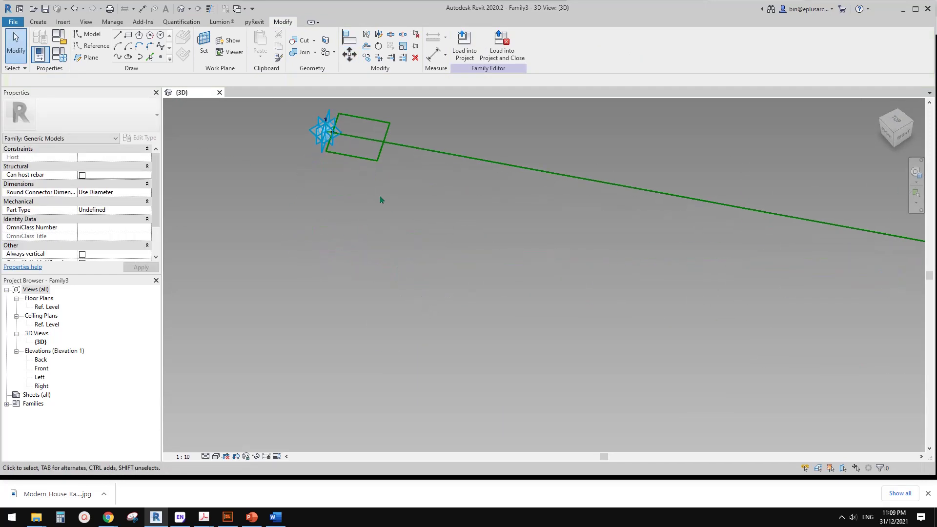
click(365, 159)
shift+middle_drag(365, 159, 337, 274)
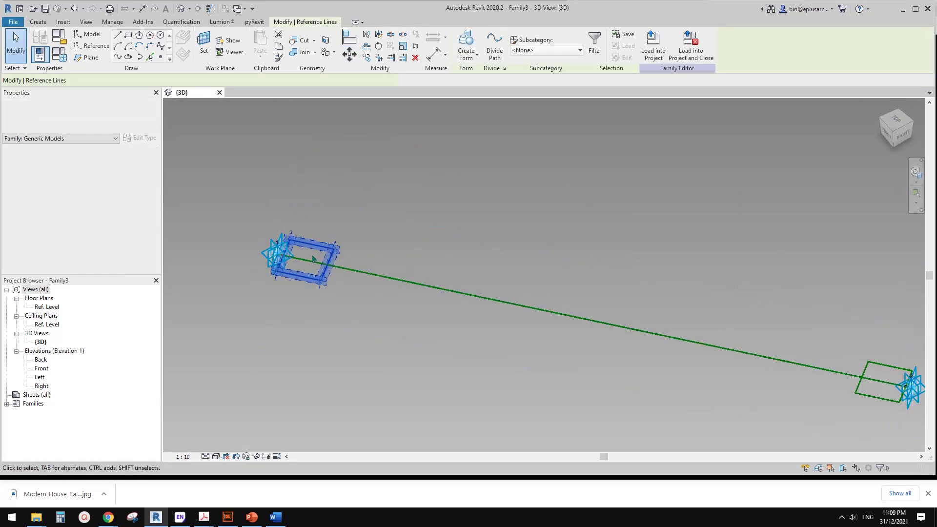
click(468, 44)
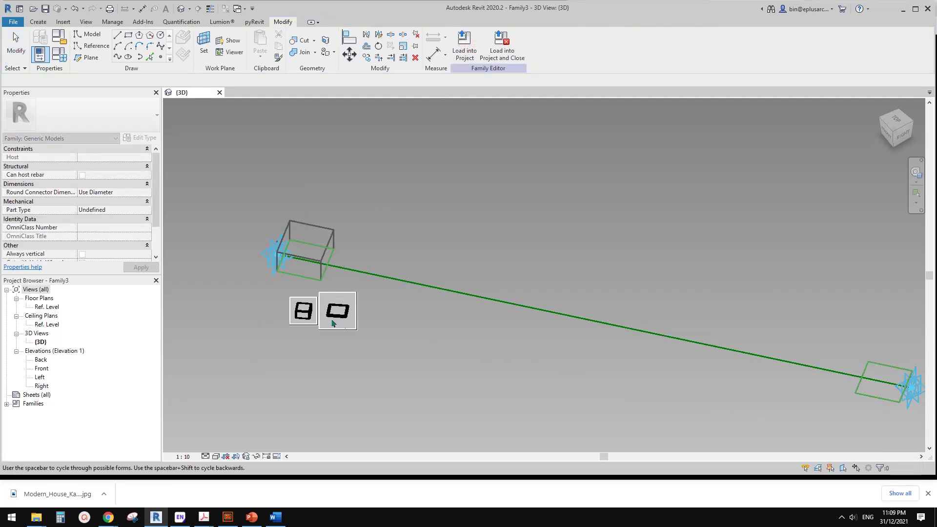
click(308, 318)
shift+middle_drag(380, 318, 335, 205)
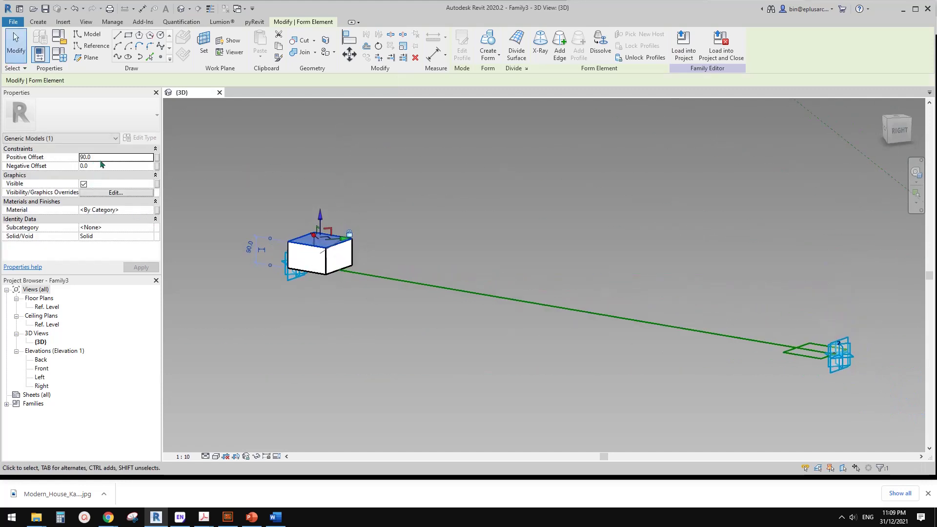
Associate the form's Positive Offset with a new instance family parameter named H
click(157, 159)
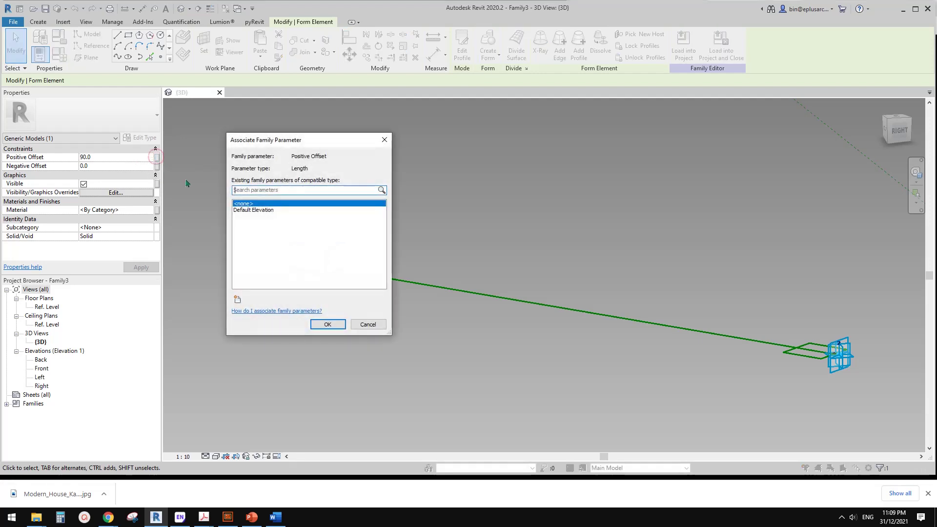
click(237, 299)
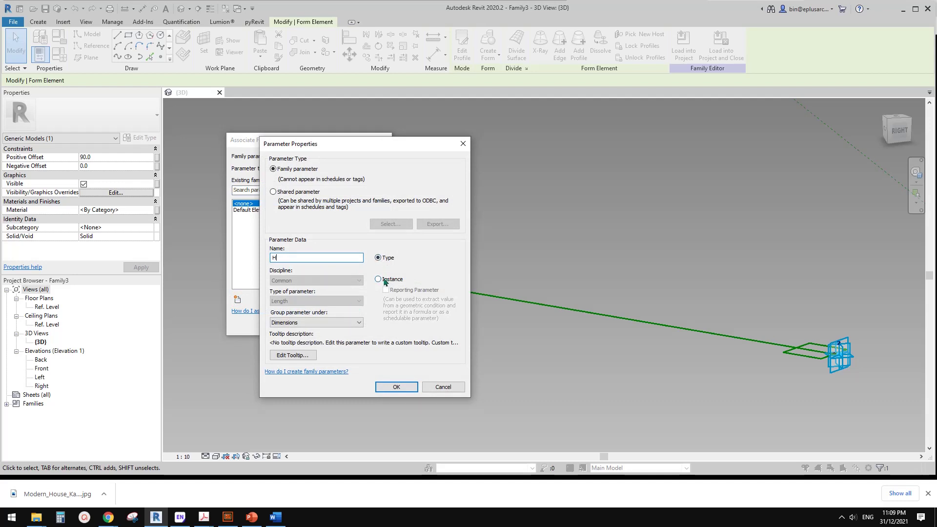
click(396, 386)
click(332, 321)
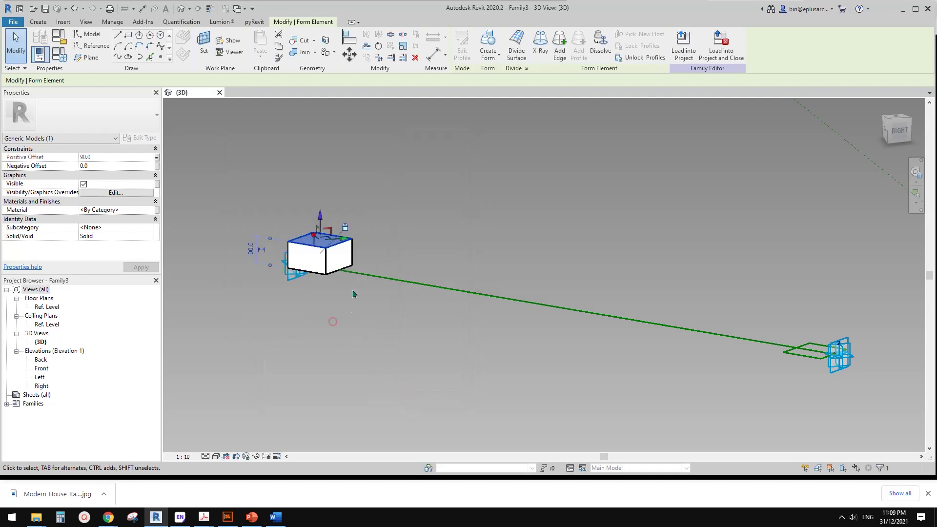
Set the family parameter H to 750
click(60, 57)
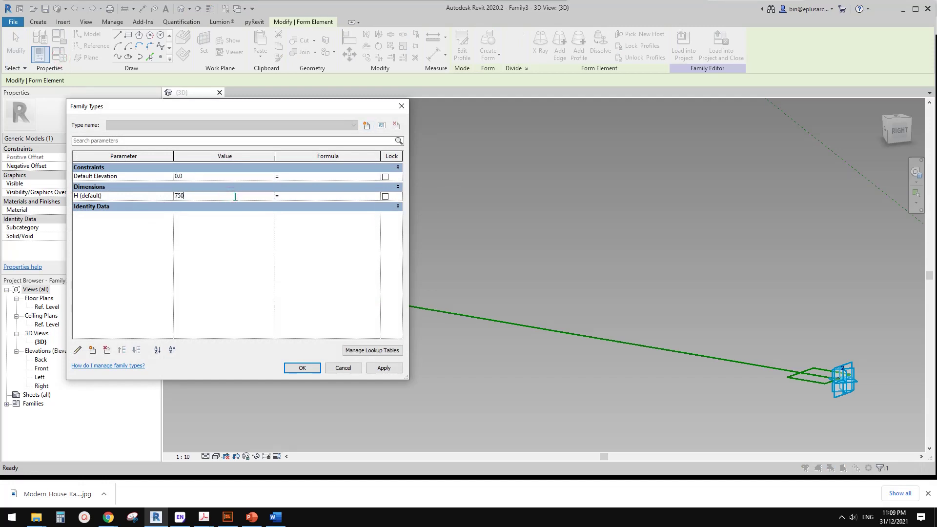
click(298, 369)
scroll(332, 315, down, 5)
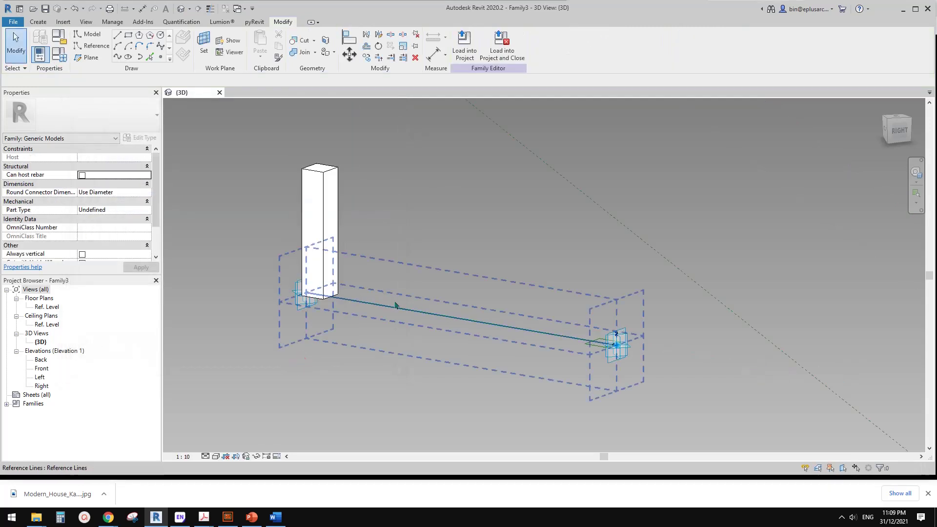
Create a solid extruded form from the square profile at adaptive point 2
middle_drag(389, 305, 288, 304)
scroll(503, 336, up, 3)
key(Tab)
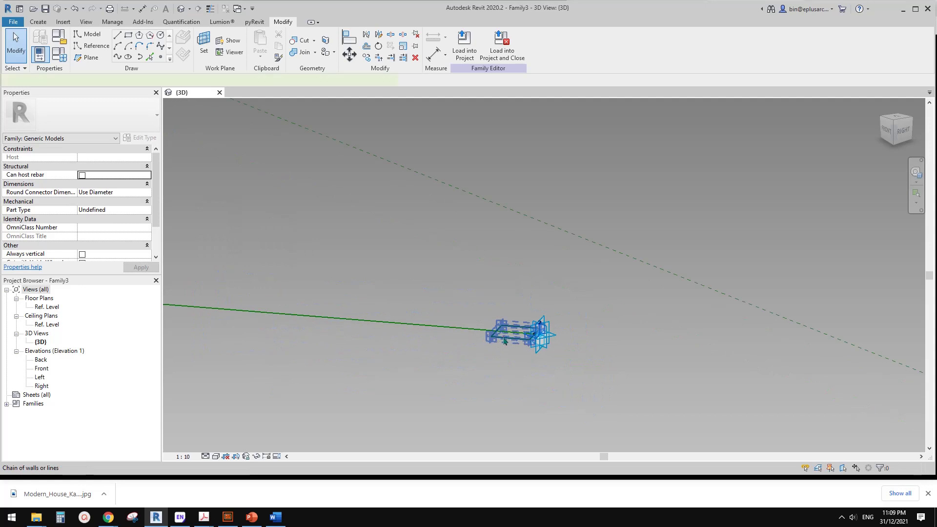
click(507, 338)
click(466, 43)
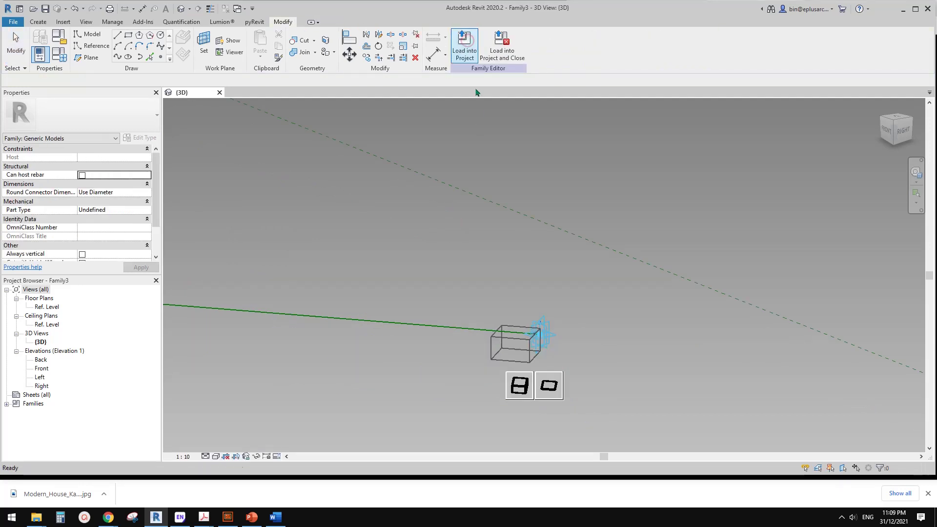
click(511, 376)
middle_drag(465, 376, 462, 321)
mouse_move(462, 320)
shift+middle_down()
mouse_move(464, 230)
mouse_move(454, 323)
shift+middle_up()
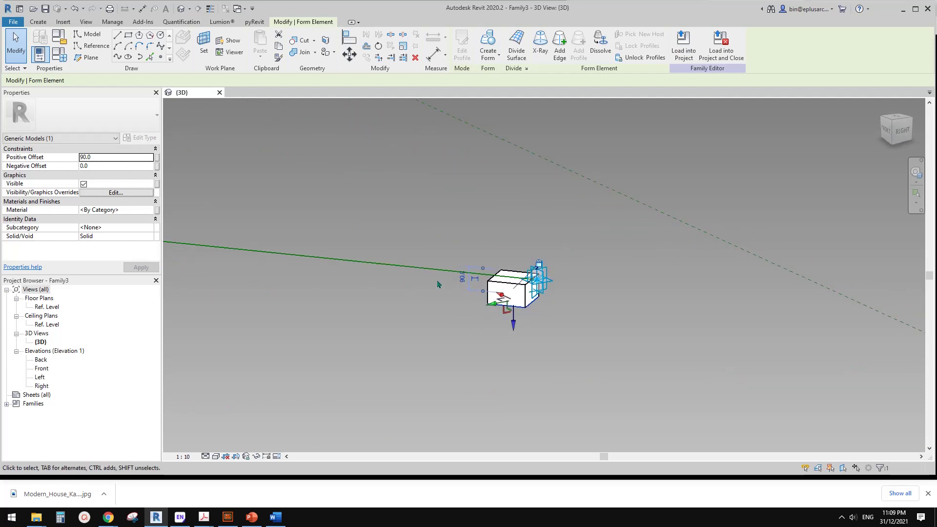
shift+middle_drag(476, 287, 484, 308)
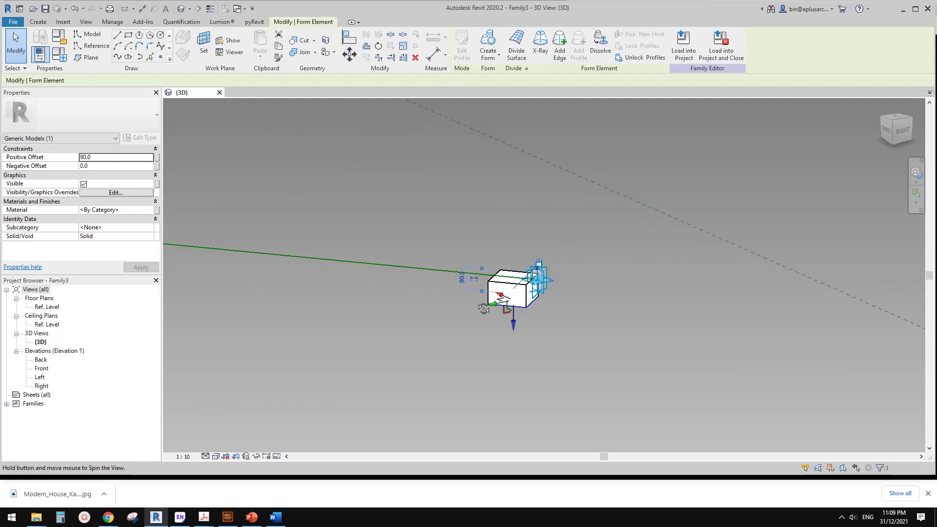
click(156, 159)
click(248, 218)
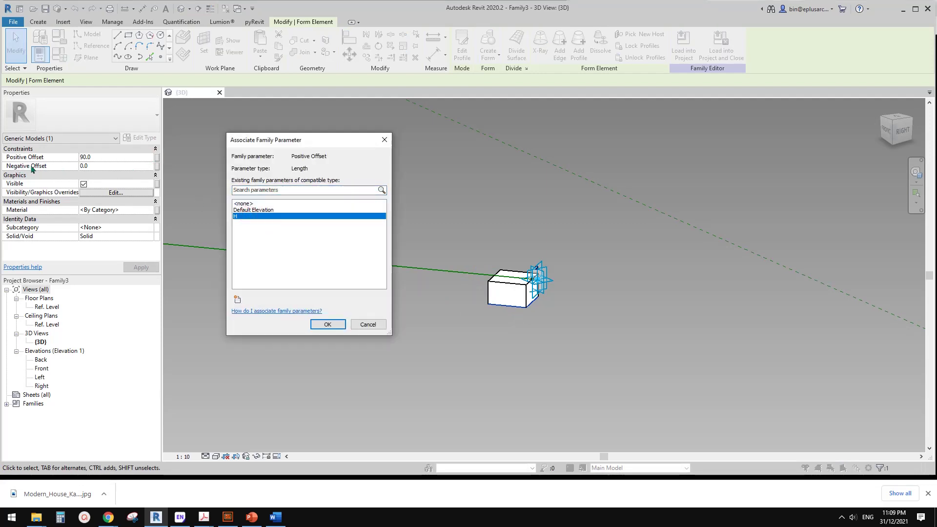
click(369, 325)
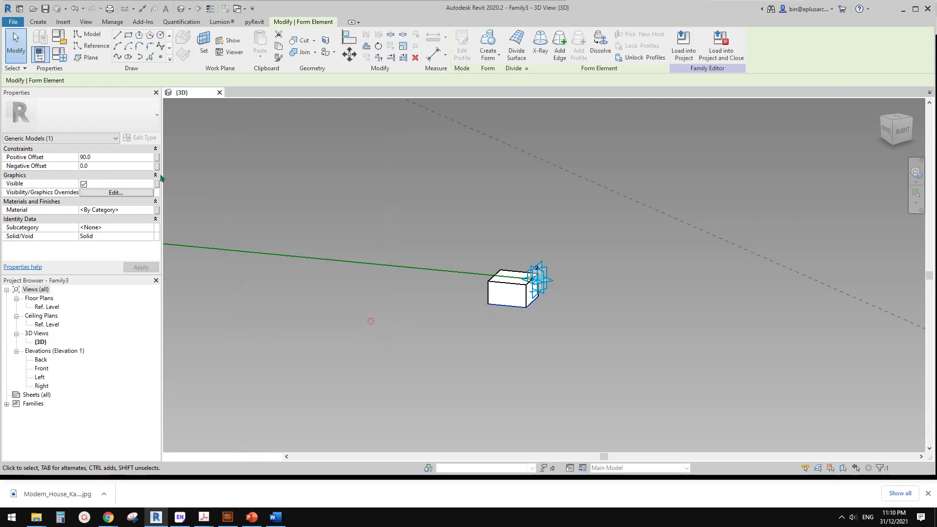
Set the second form's Positive Offset to 0 and associate its Negative Offset with parameter H
click(121, 156)
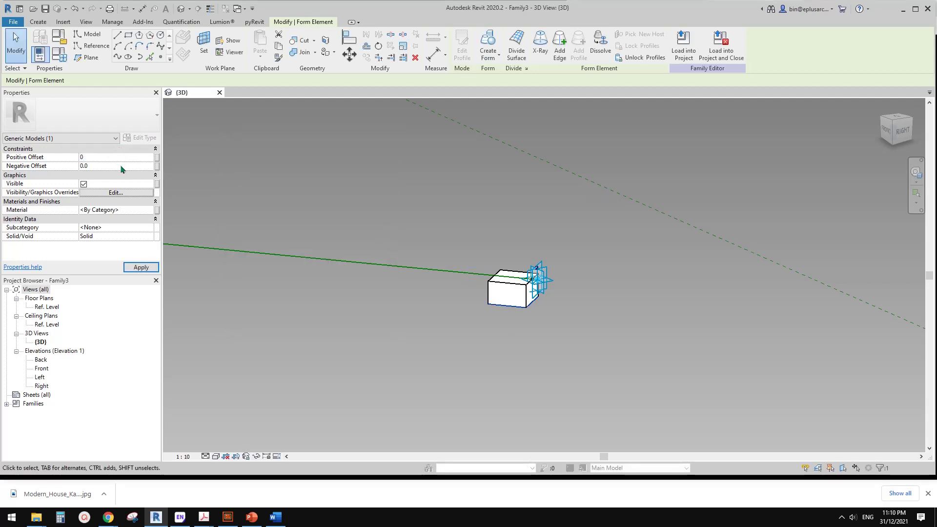
click(157, 166)
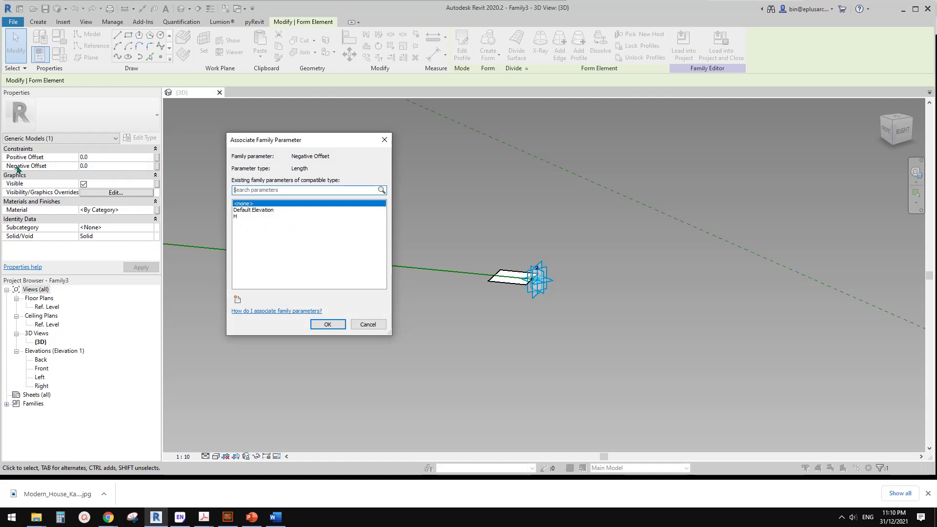
click(243, 218)
click(327, 325)
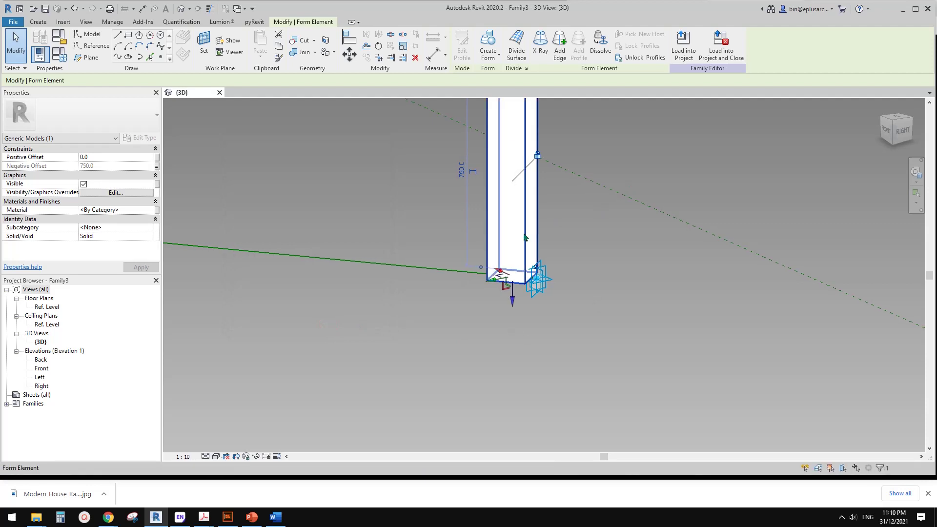
Try a rotation angle of 270° on the reference point under the second post, and restore it to 90°
click(476, 266)
shift+middle_drag(488, 272, 508, 266)
drag(438, 233, 541, 292)
shift+middle_drag(541, 292, 512, 287)
click(542, 291)
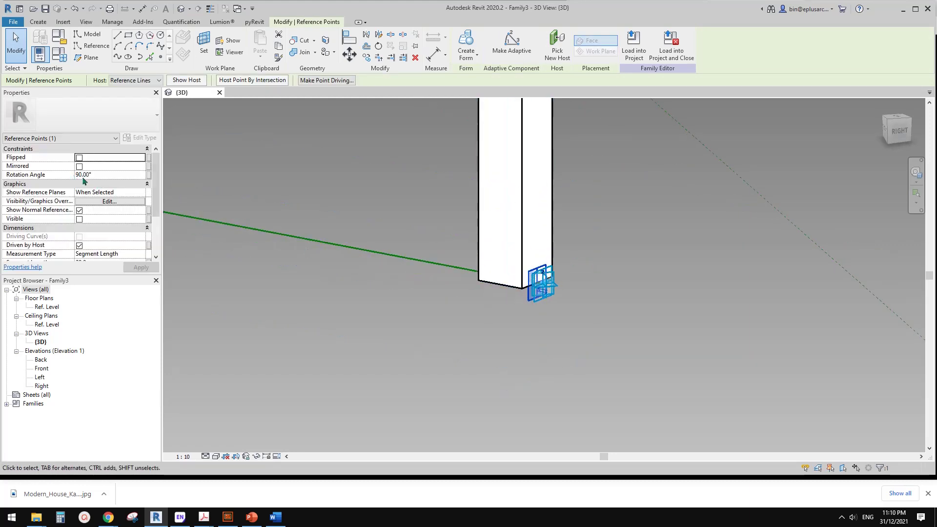
click(105, 174)
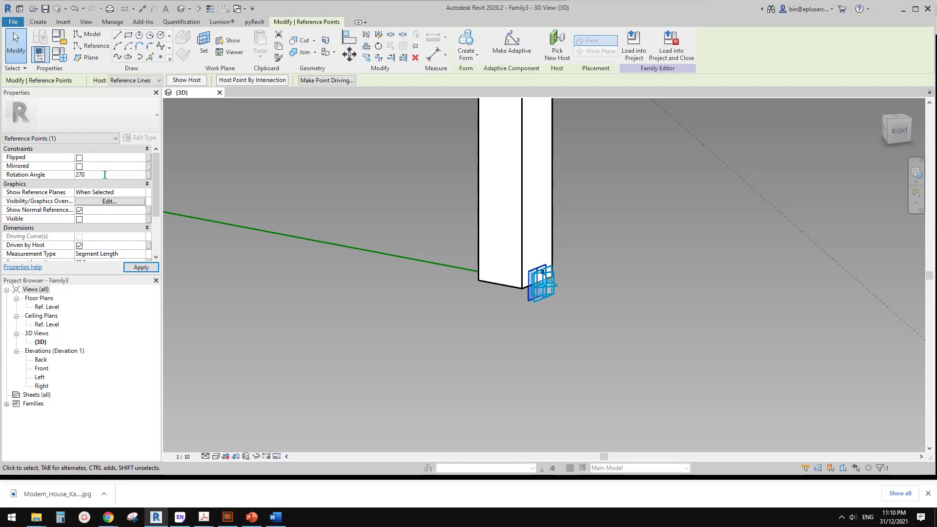
key(Return)
scroll(417, 230, down, 2)
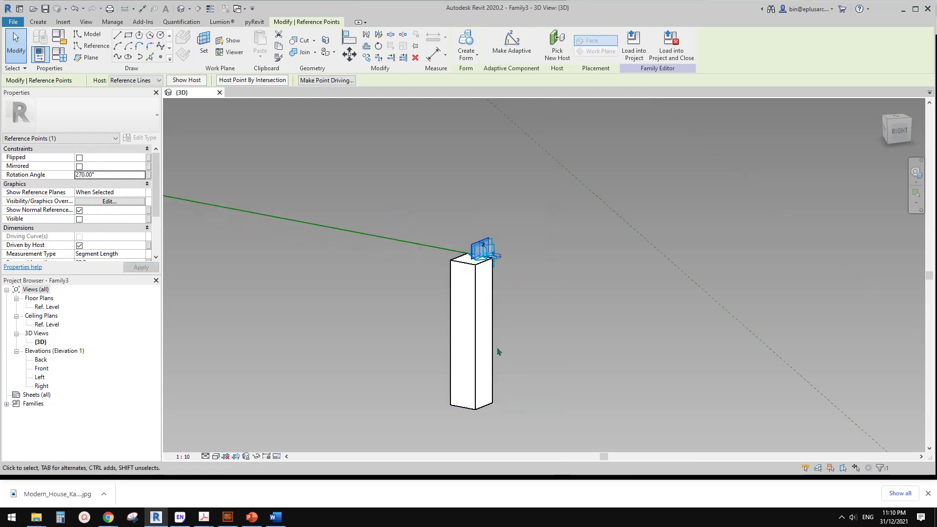
middle_drag(556, 352, 562, 353)
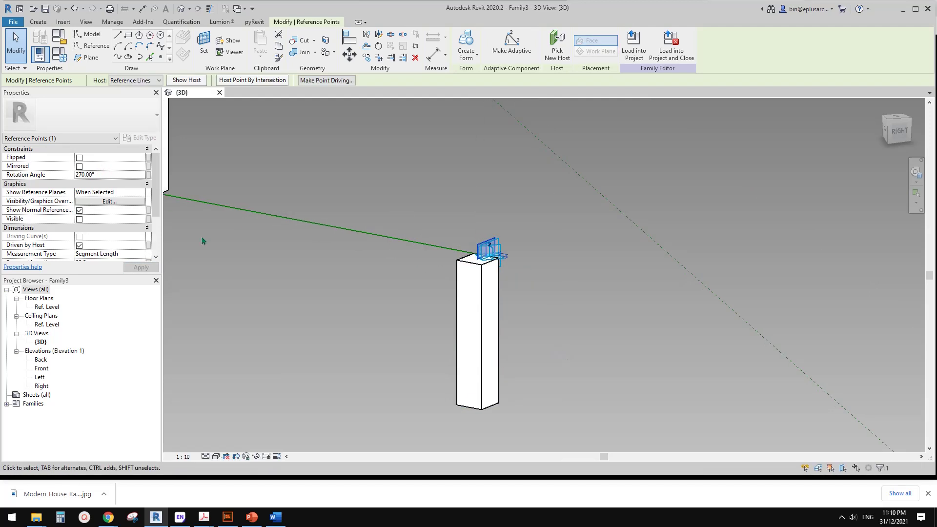
click(114, 177)
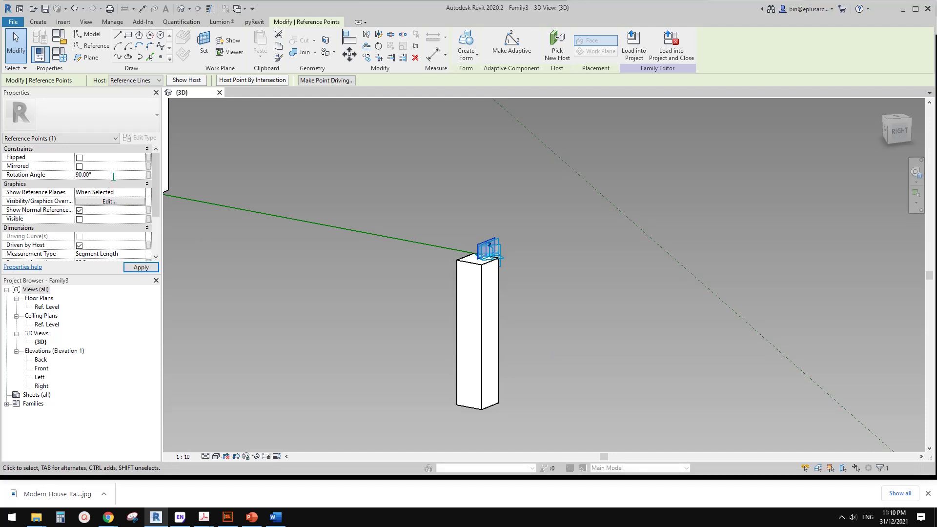
Examine both end posts and the reference line between them from several 3D angles
scroll(360, 159, down, 2)
middle_drag(361, 160, 588, 222)
shift+middle_drag(588, 223, 532, 228)
scroll(594, 248, up, 1)
middle_drag(532, 228, 426, 222)
scroll(425, 222, up, 1)
shift+middle_drag(430, 219, 467, 231)
middle_drag(448, 175, 412, 211)
scroll(425, 186, up, 1)
shift+middle_drag(380, 190, 386, 194)
scroll(385, 189, up, 1)
middle_drag(386, 188, 376, 202)
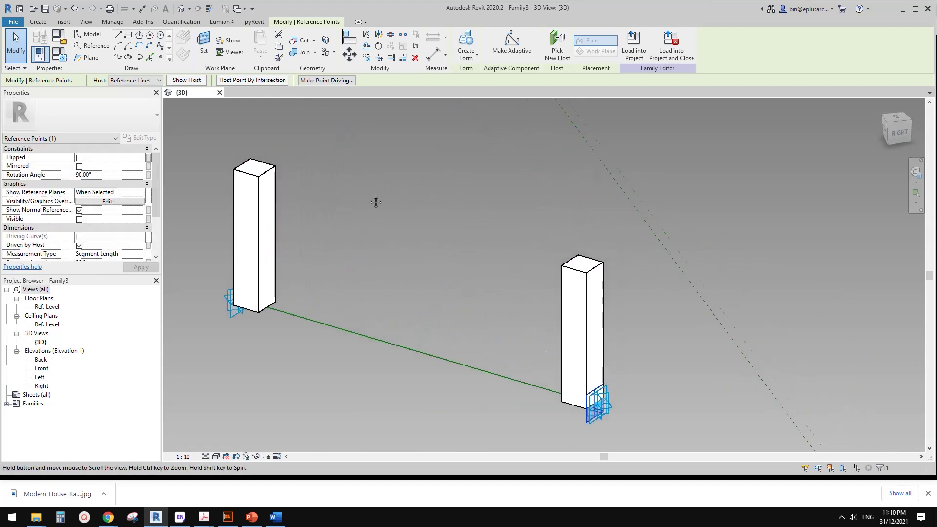
scroll(376, 202, up, 1)
middle_drag(316, 194, 322, 179)
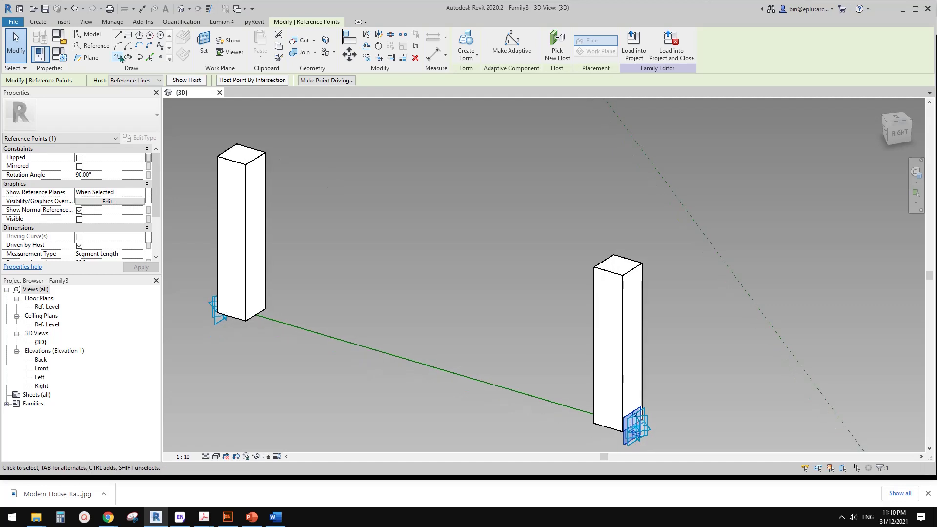
Place a reference point, drawn on face, at the midpoint of the first post's top edge facing the second post
click(160, 58)
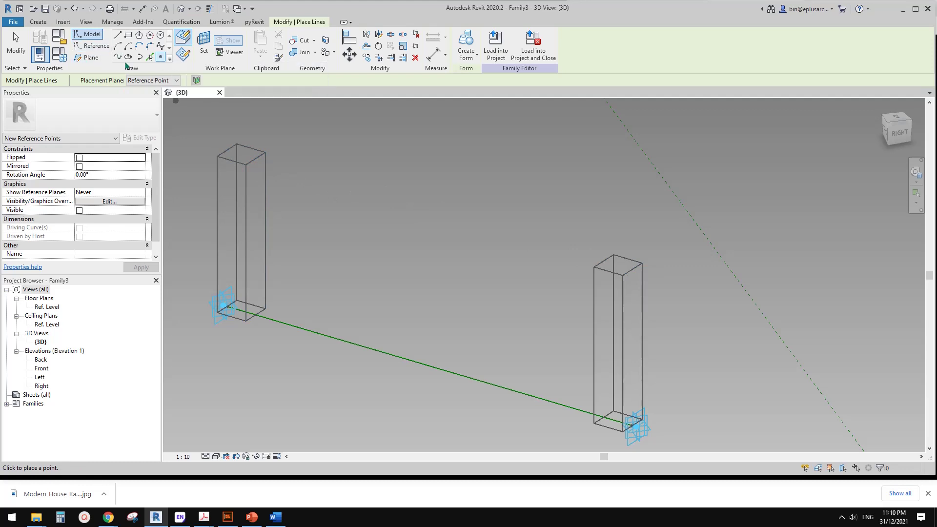
click(92, 47)
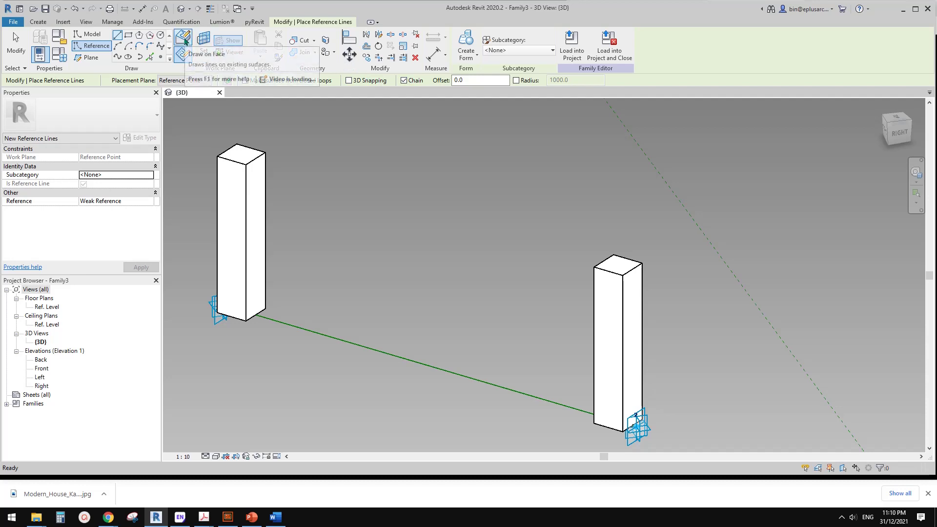
click(87, 35)
click(162, 58)
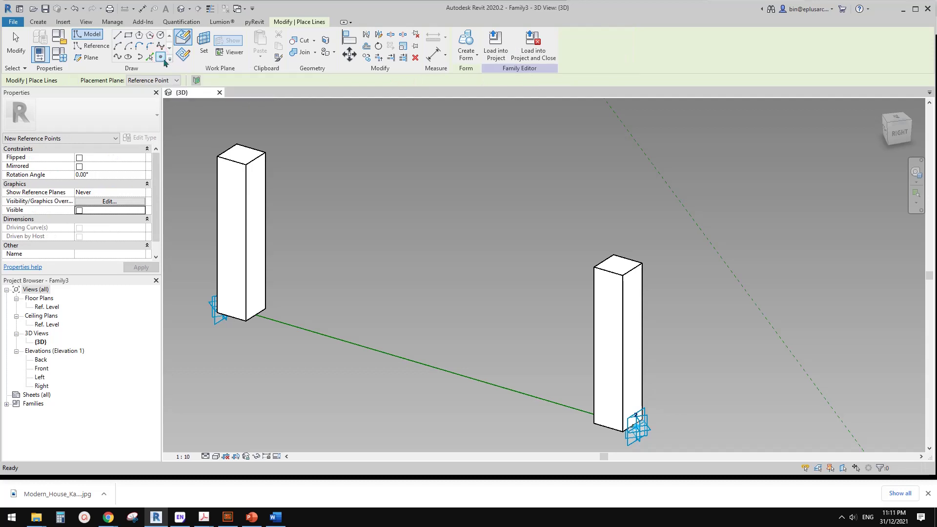
click(184, 43)
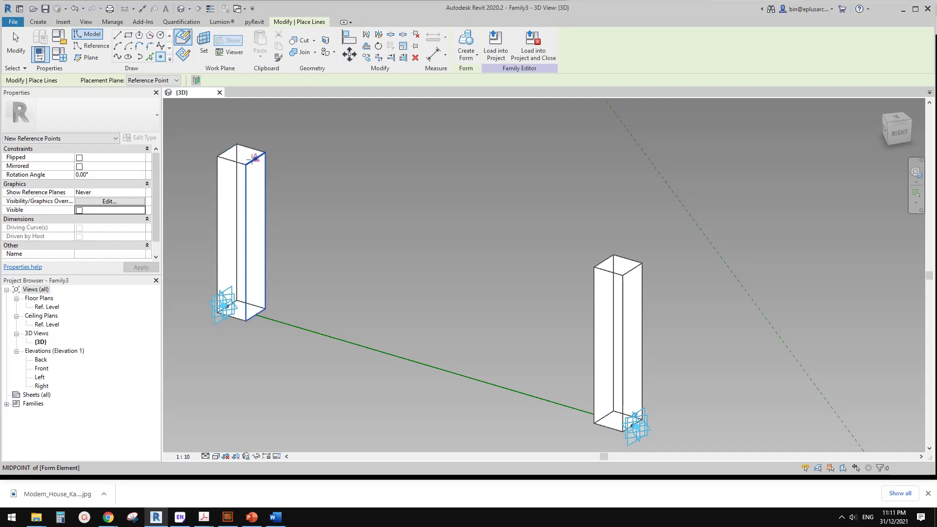
click(256, 159)
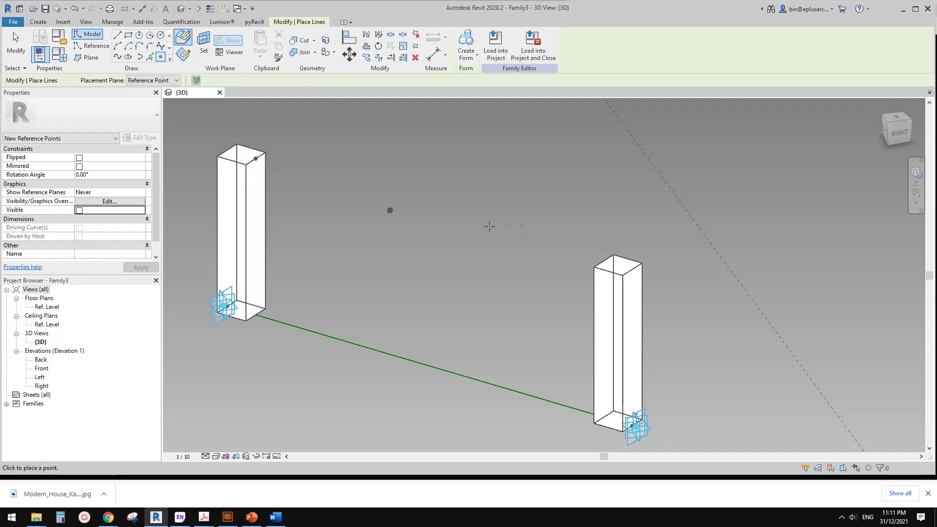
Place a reference point at the midpoint of the second post's top edge facing the first post
click(604, 259)
key(Escape)
key(Escape)
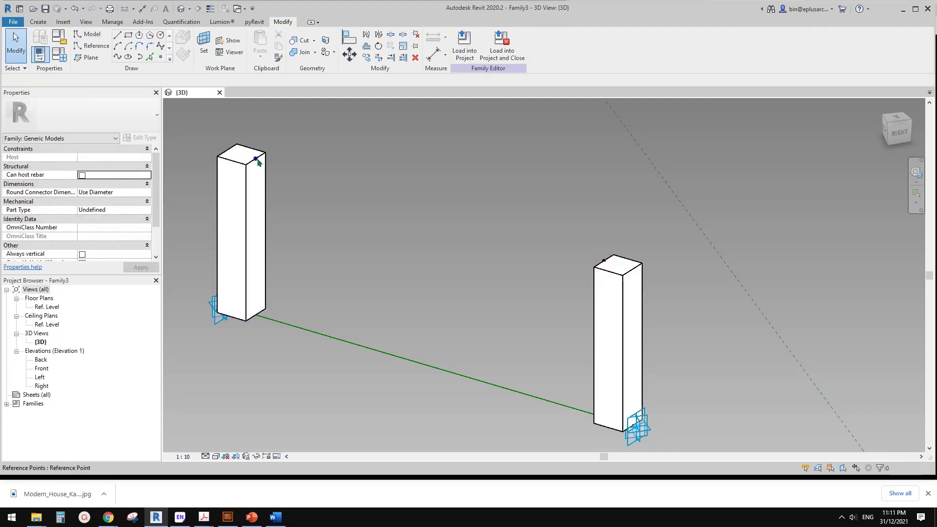
Connect the two top-edge reference points with a spline through points and convert it to a reference line
click(257, 160)
ctrl+click(604, 262)
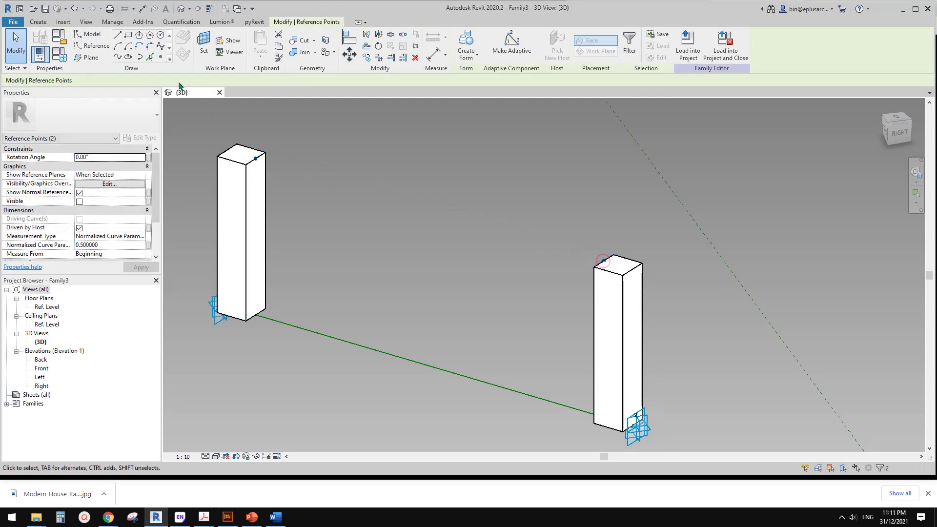
click(117, 57)
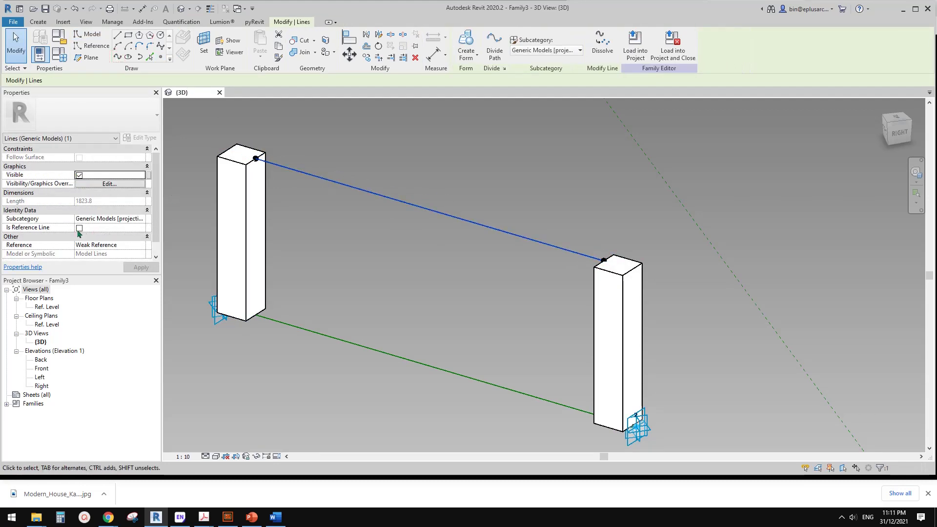
click(79, 228)
click(296, 182)
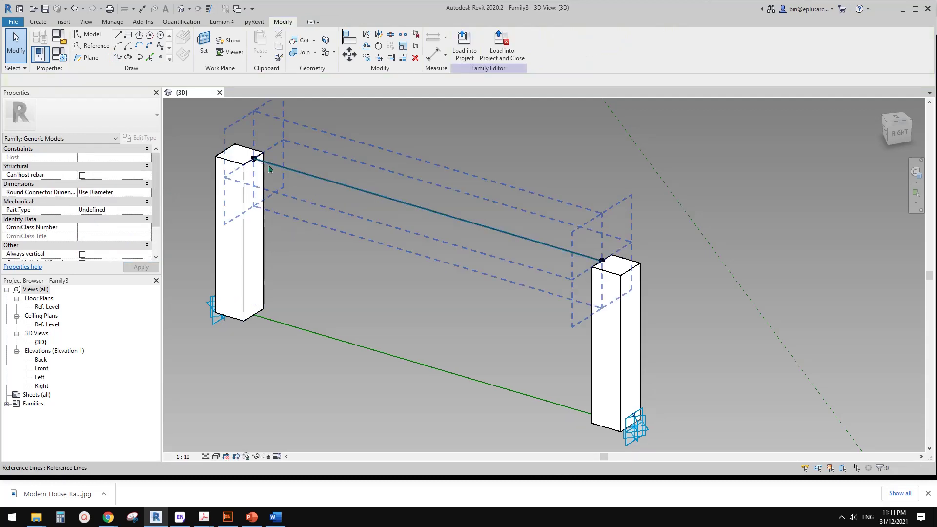
Host a new reference point on the upper reference line, a short distance from the first post
mouse_move(386, 218)
middle_down()
mouse_move(374, 220)
mouse_move(374, 210)
middle_up()
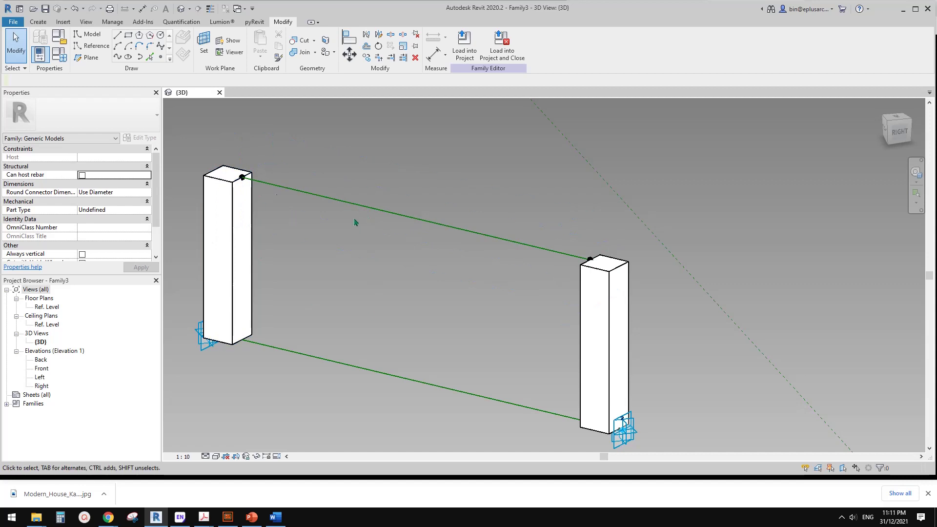
shift+middle_drag(434, 276, 379, 251)
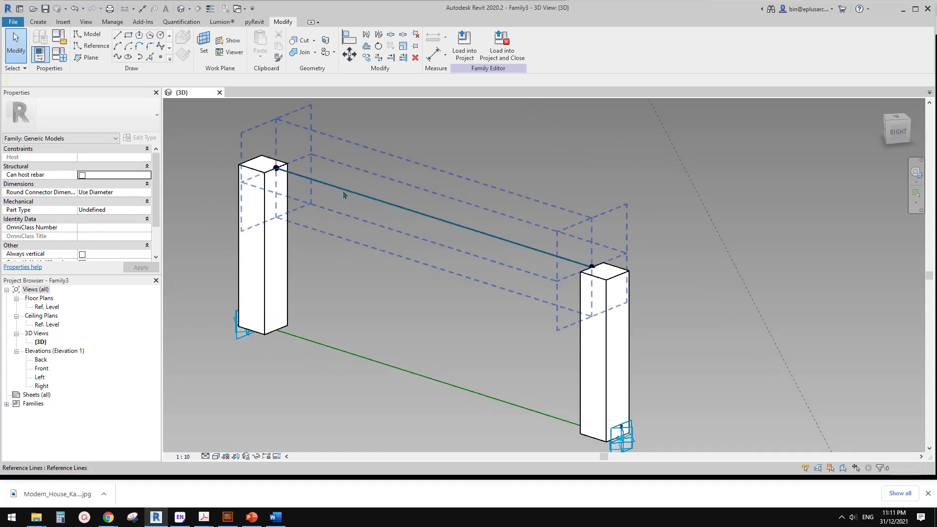
mouse_move(345, 195)
shift+middle_down()
mouse_move(344, 205)
mouse_move(332, 196)
shift+middle_up()
scroll(326, 202, up, 1)
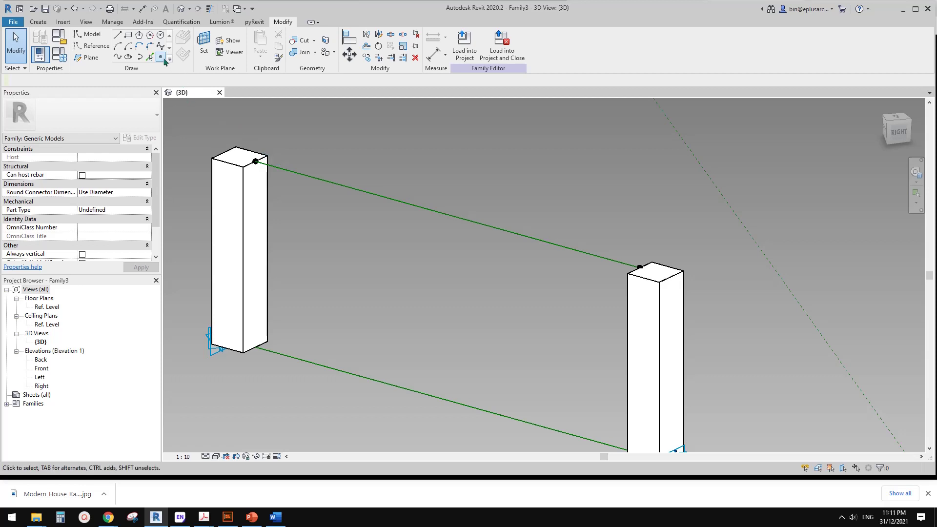
click(160, 57)
scroll(322, 179, up, 1)
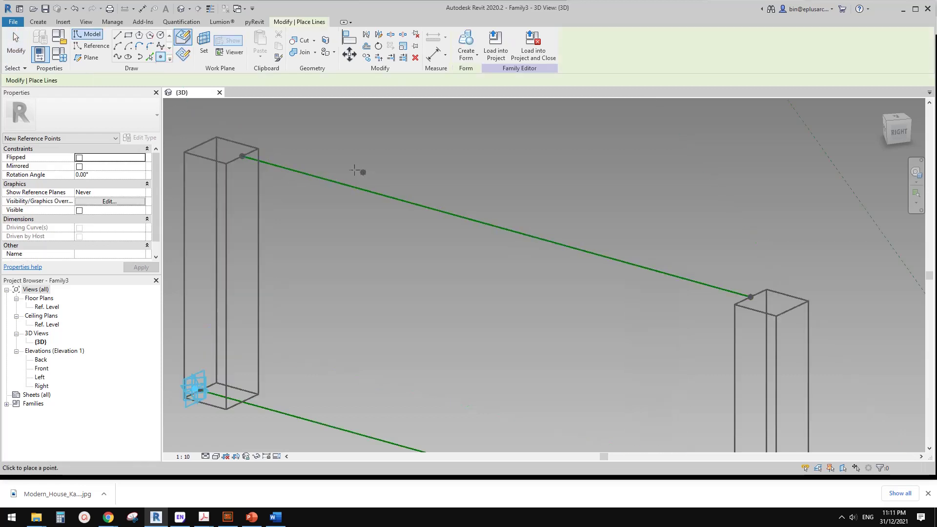
click(333, 182)
key(Escape)
key(Escape)
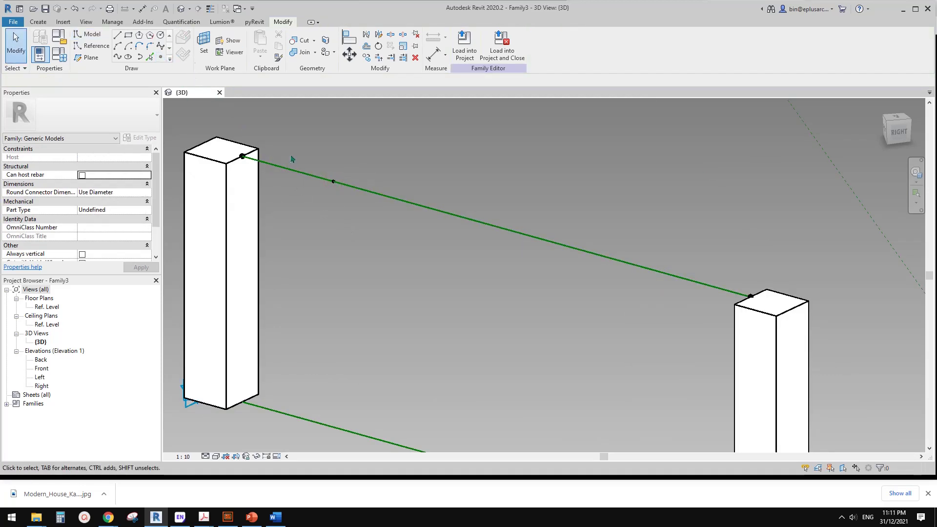
click(339, 184)
key(Escape)
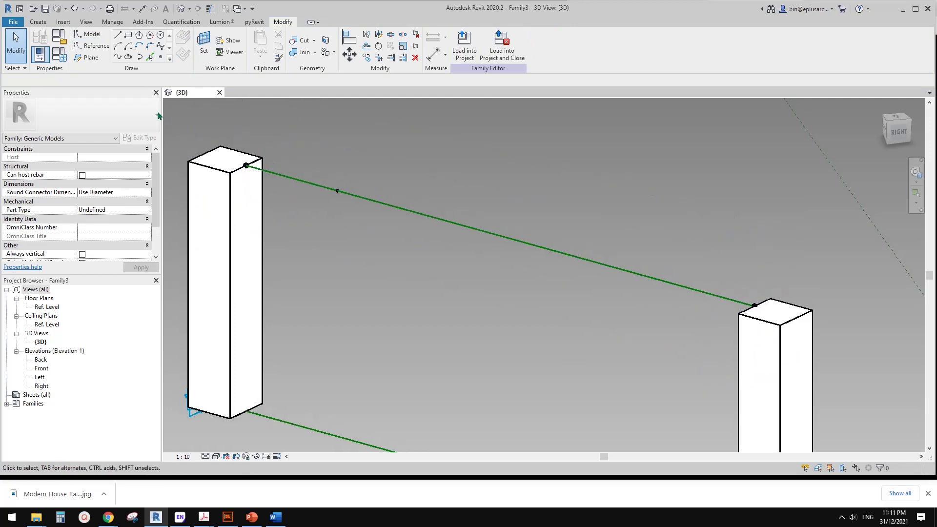
Draw a reference-line rectangle about 100 mm square, starting at the hosted point, on that point's perpendicular work plane
click(93, 45)
click(128, 36)
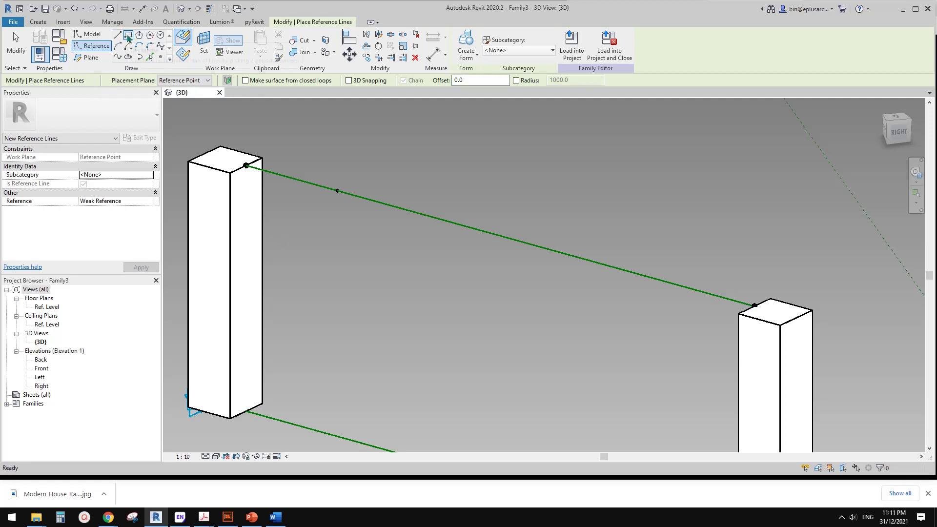
click(204, 46)
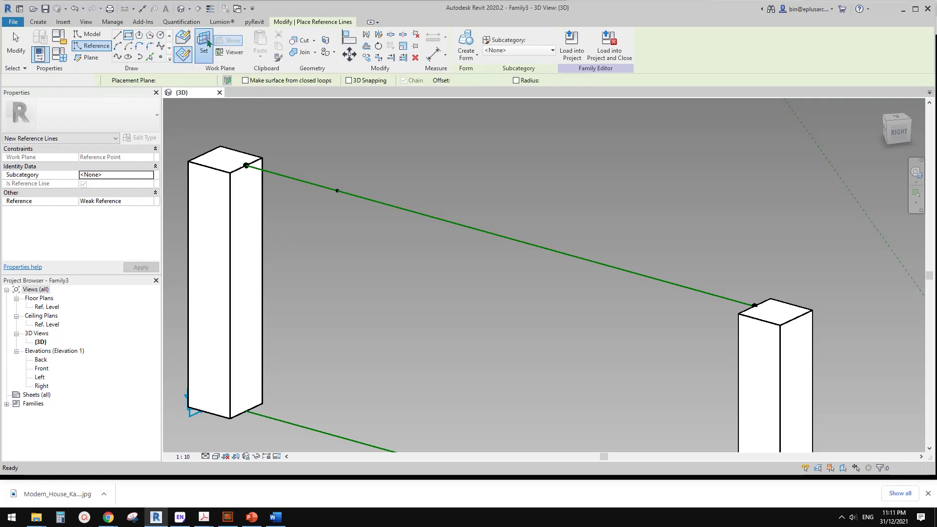
click(337, 190)
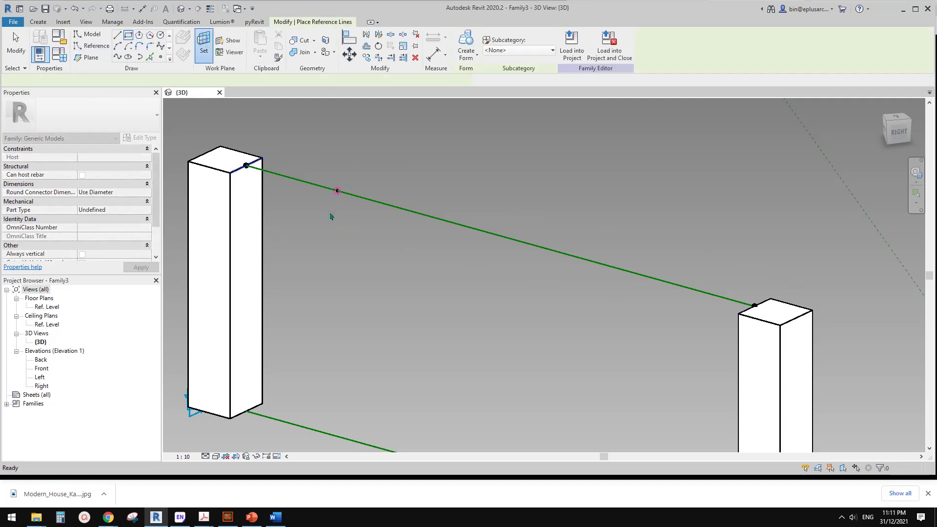
scroll(339, 193, up, 2)
click(337, 189)
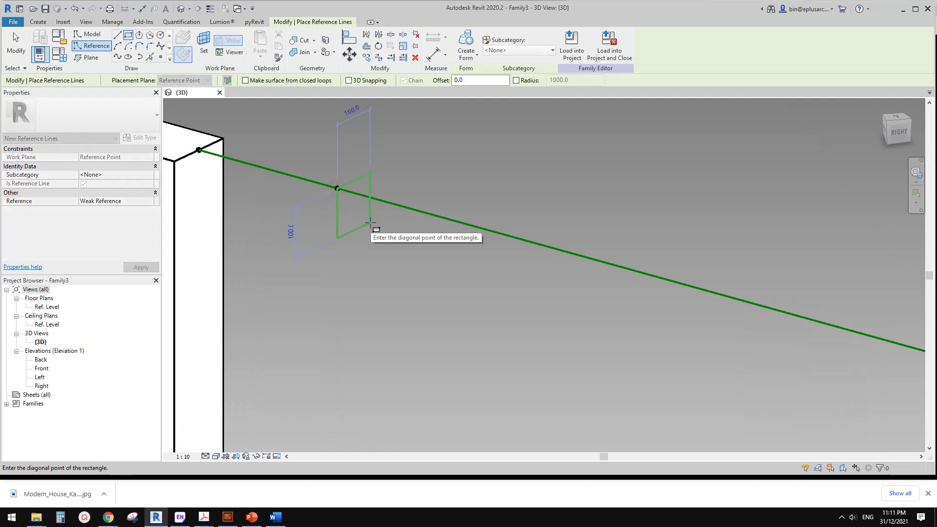
click(370, 223)
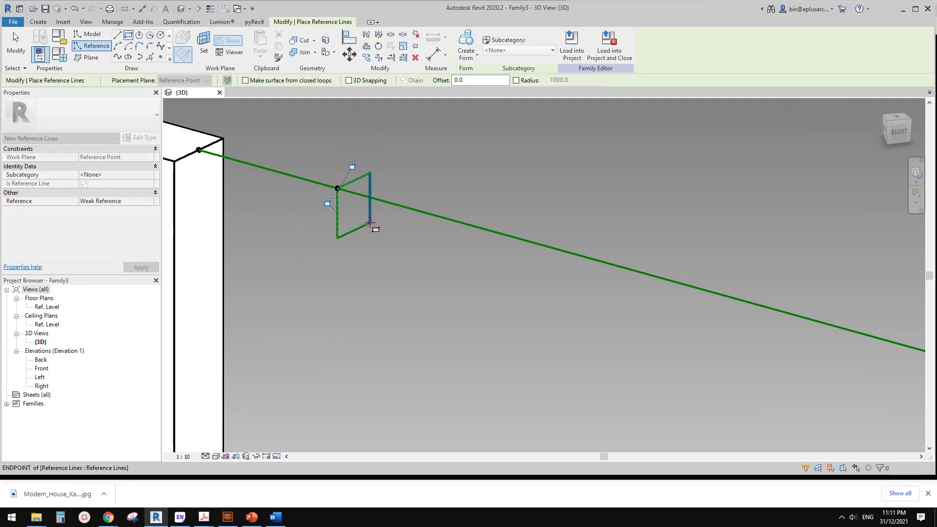
key(Escape)
key(Escape)
Move the whole rectangle sideways so the midpoint of its top edge sits on the hosted reference point
scroll(356, 234, down, 3)
shift+middle_drag(356, 234, 293, 232)
middle_drag(294, 231, 276, 233)
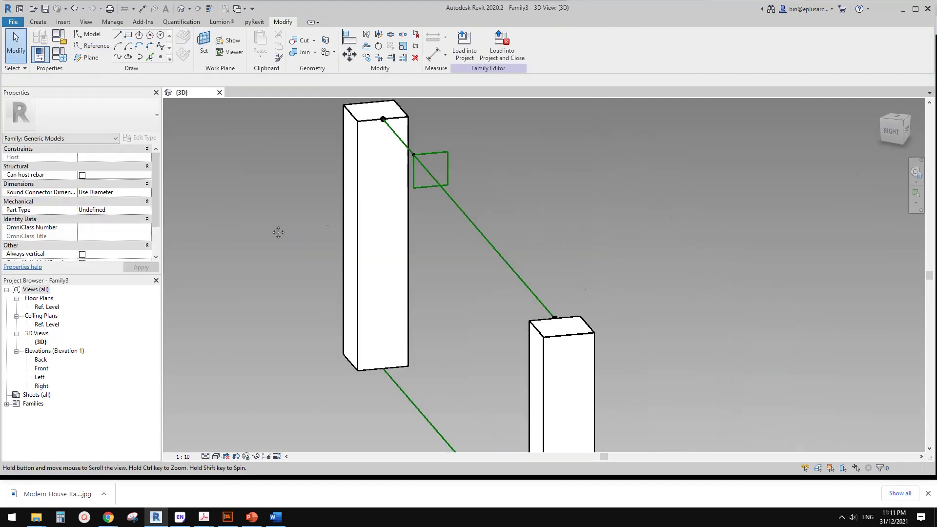
key(Tab)
click(424, 187)
key(v)
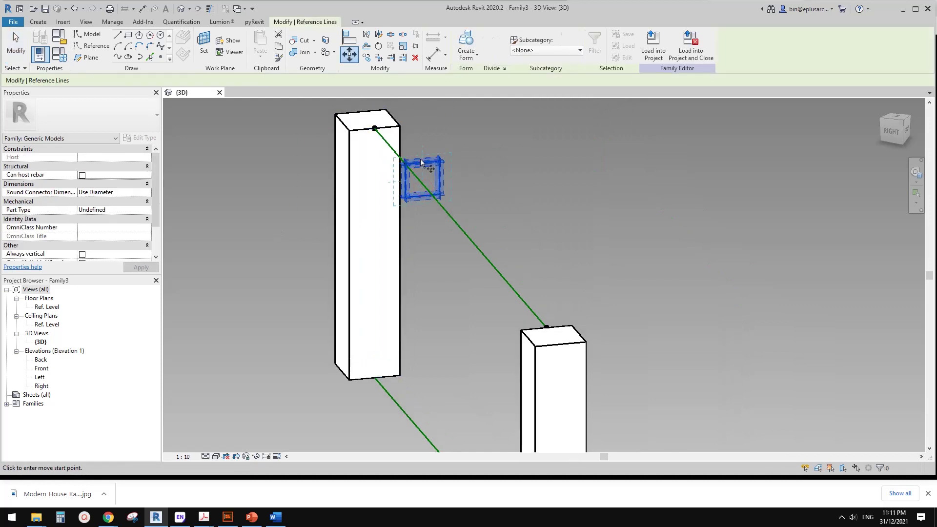
click(422, 162)
click(408, 167)
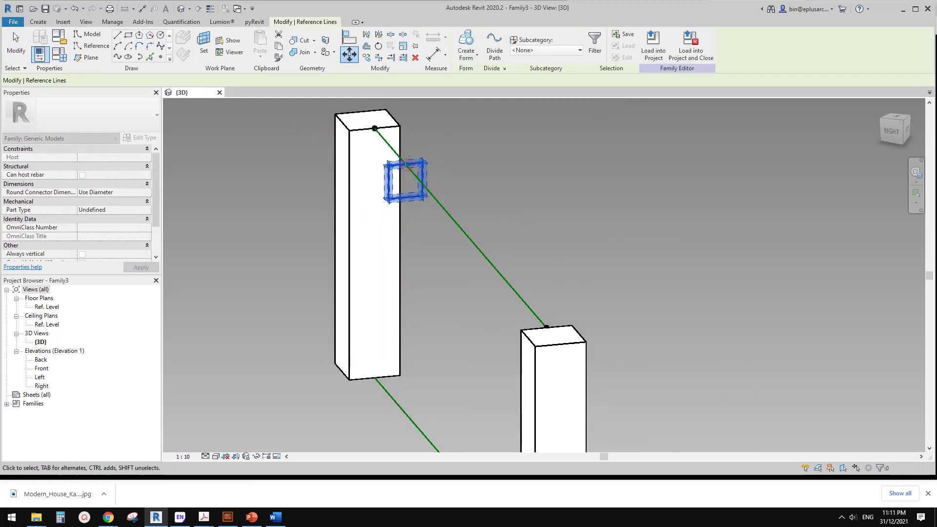
shift+middle_drag(408, 167, 416, 215)
key(Escape)
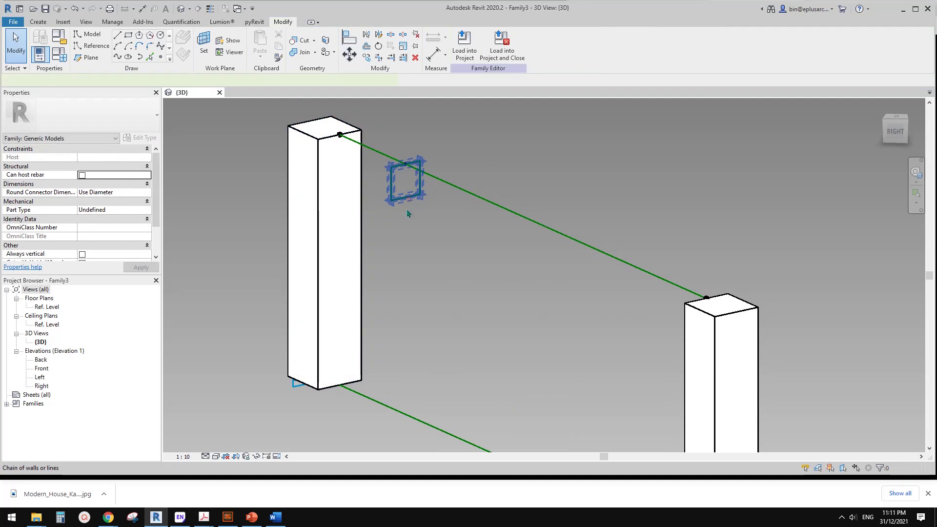
Copy the rectangle straight down to make a second profile for a lower rail
click(410, 203)
key(c)
key(o)
click(395, 201)
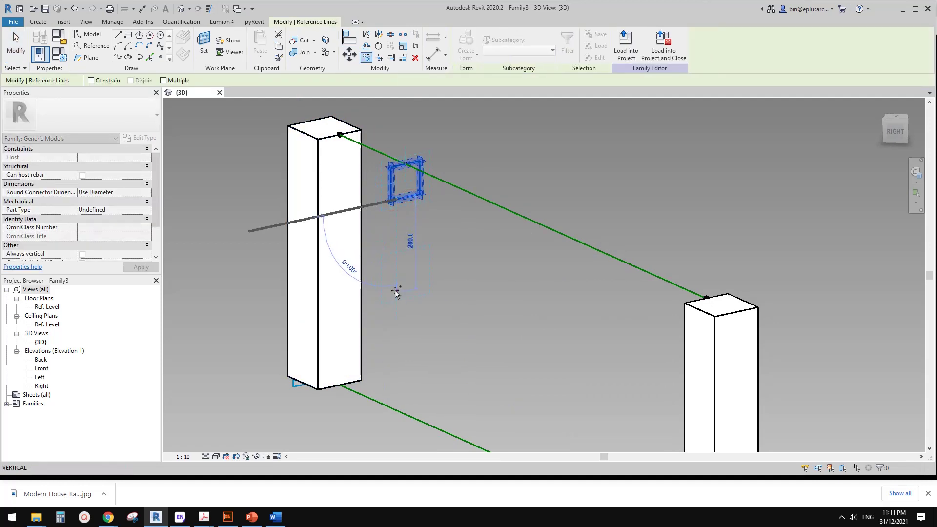
click(395, 319)
shift+middle_drag(515, 307, 443, 250)
click(406, 161)
click(461, 236)
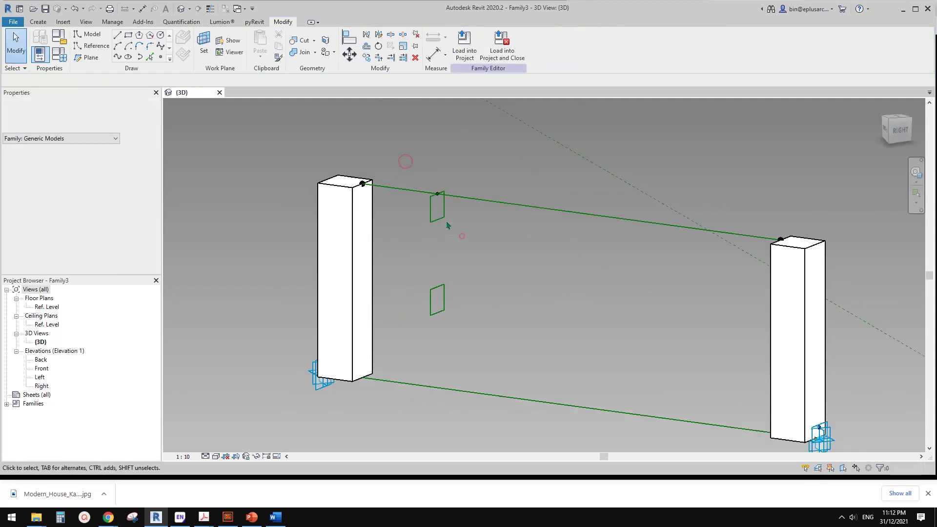
Create the upper and lower rail forms from both rectangles swept along the upper reference line
key(Tab)
click(441, 218)
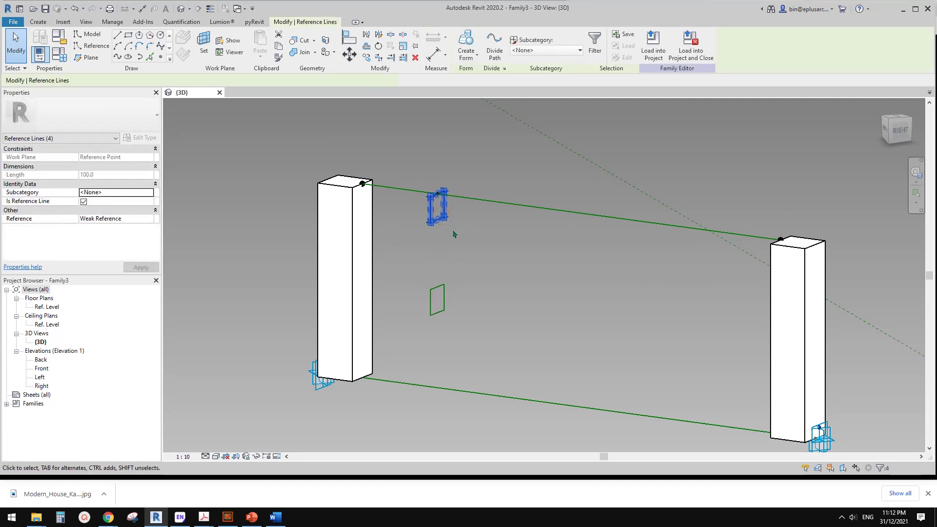
ctrl+click(437, 288)
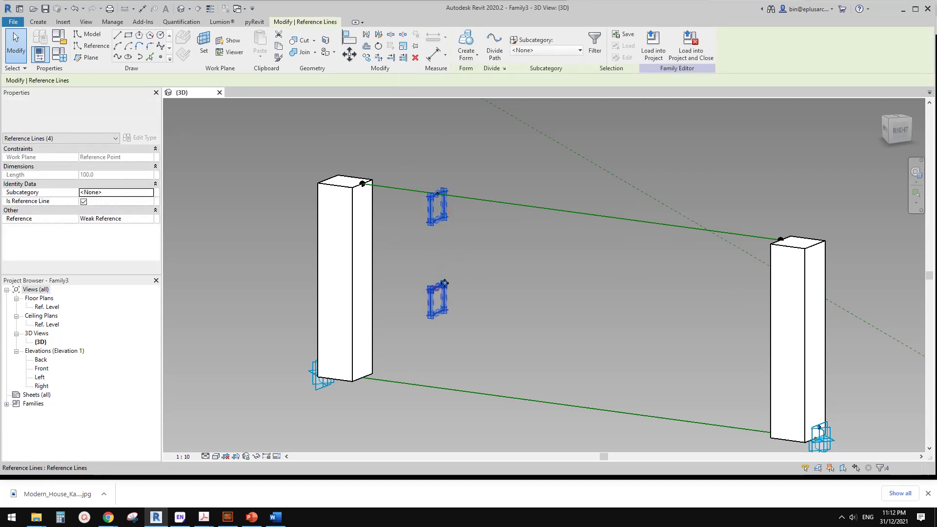
ctrl+click(494, 200)
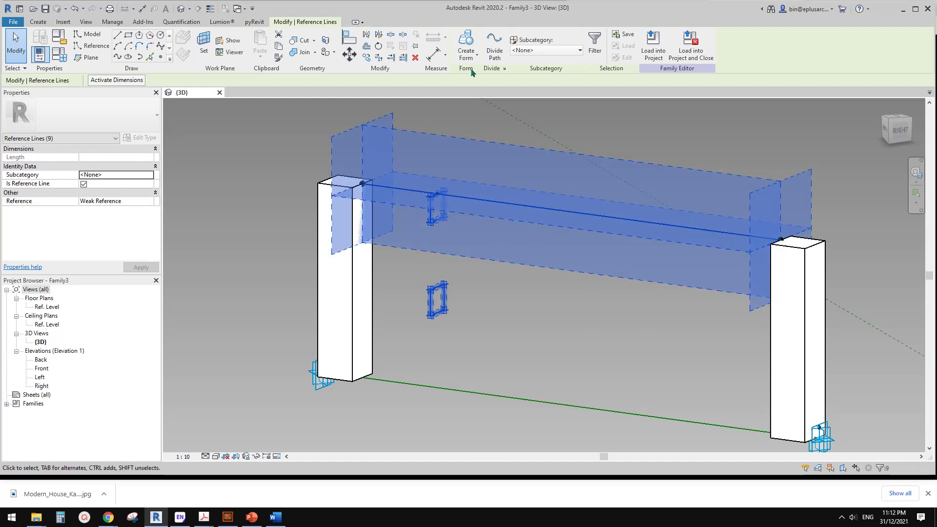
click(467, 43)
Move the upper rail's rectangular profile straight down by 25 mm
shift+middle_drag(488, 169, 564, 241)
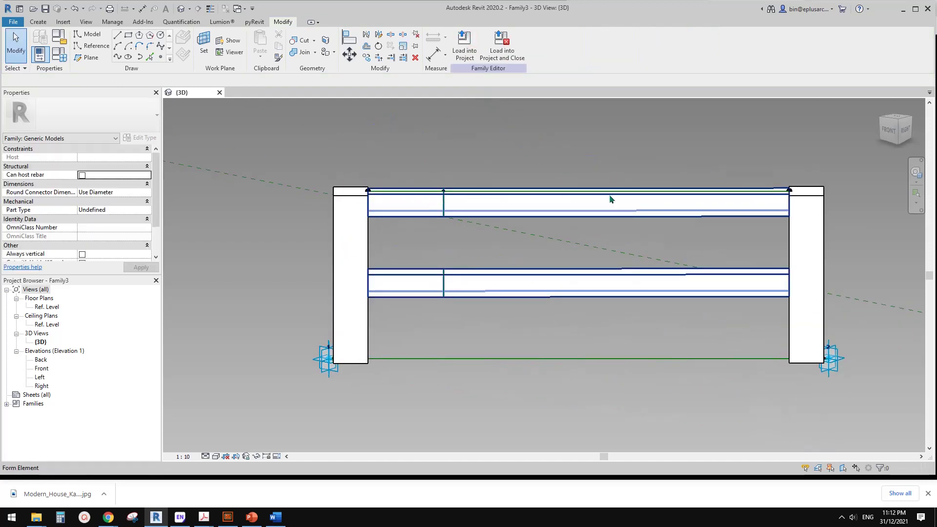
shift+middle_drag(610, 199, 376, 183)
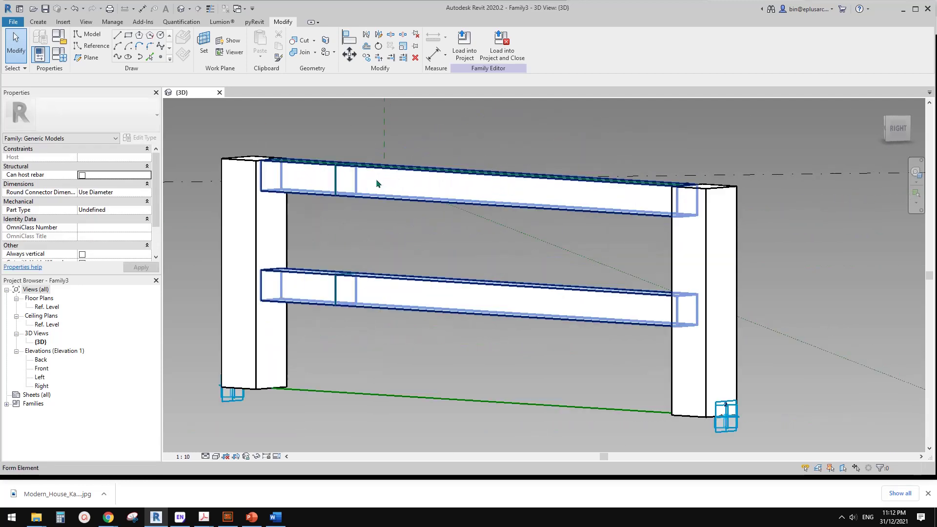
click(335, 180)
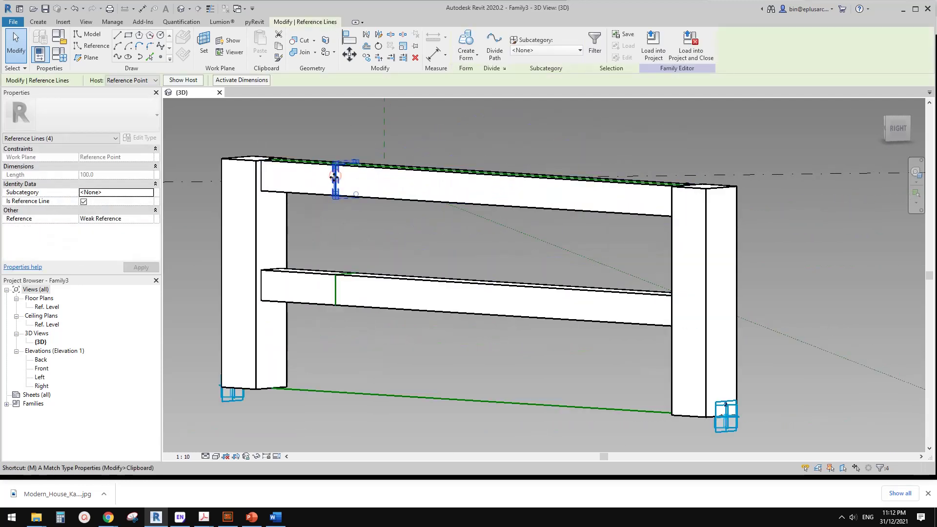
key(m)
key(v)
click(350, 213)
text(20)
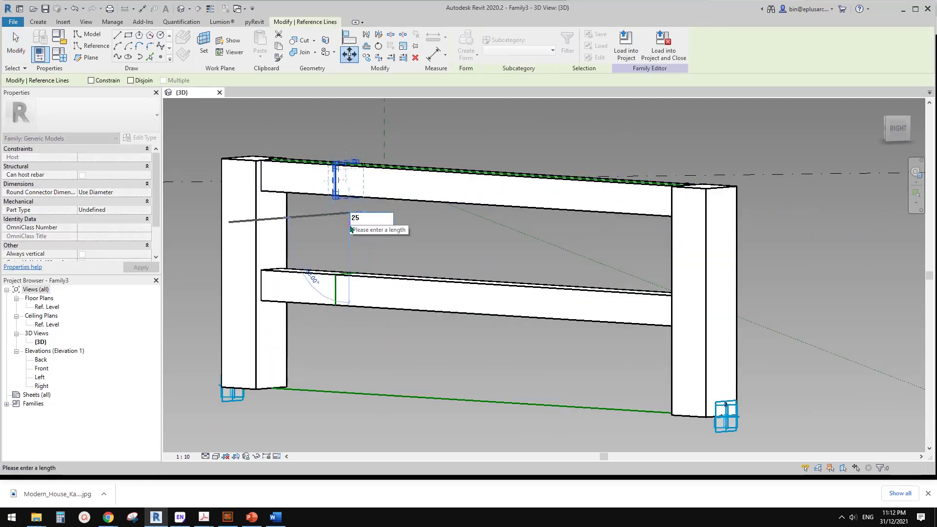
key(Return)
Place reference points at the midpoints of the upper rail's bottom edge and the lower rail's top edge
shift+middle_drag(403, 226, 492, 188)
middle_drag(439, 210, 423, 209)
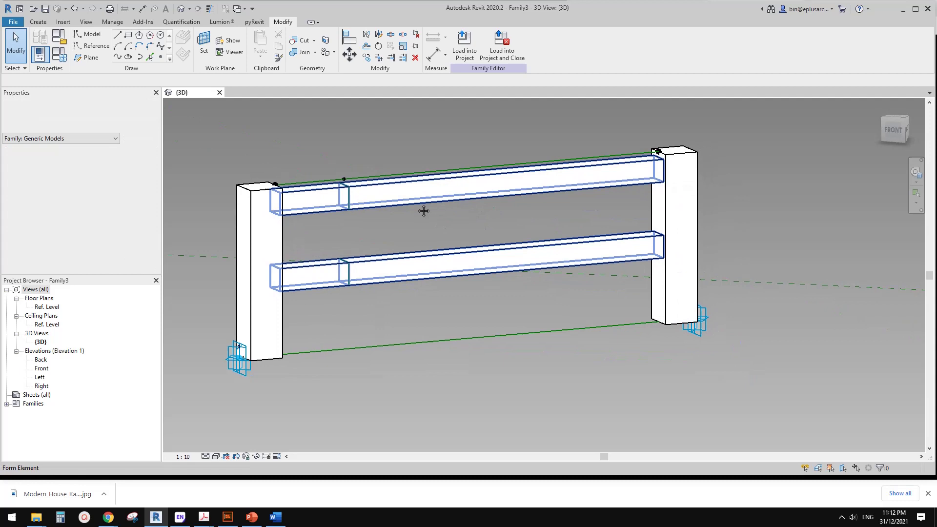
click(161, 56)
shift+middle_drag(425, 160, 439, 144)
click(161, 45)
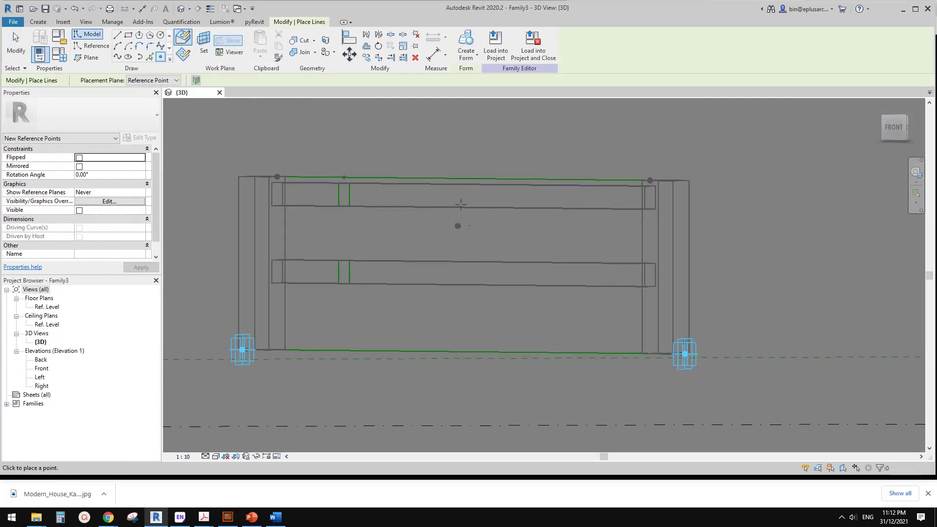
shift+middle_drag(458, 224, 430, 176)
click(479, 208)
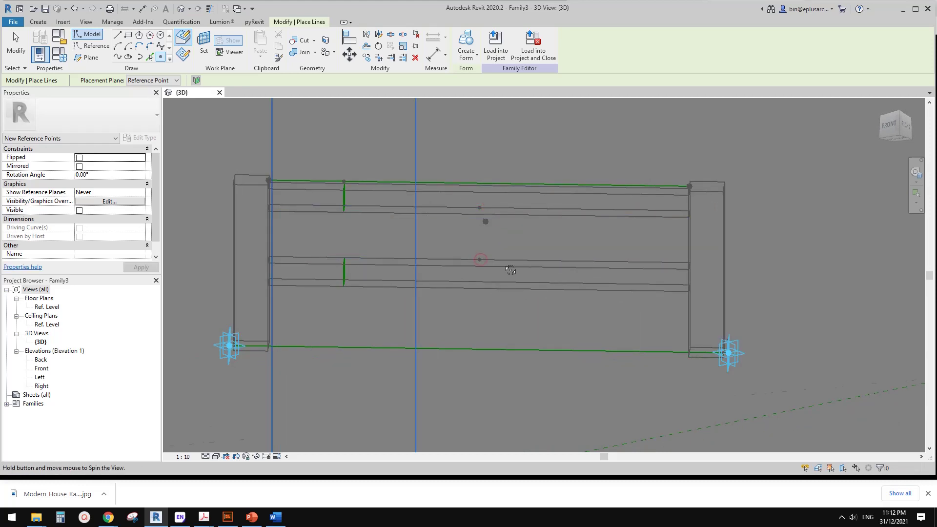
shift+middle_drag(508, 270, 523, 275)
key(Escape)
Connect the two rail midpoints with a spline through points and make it a reference line
drag(450, 142, 502, 287)
click(117, 55)
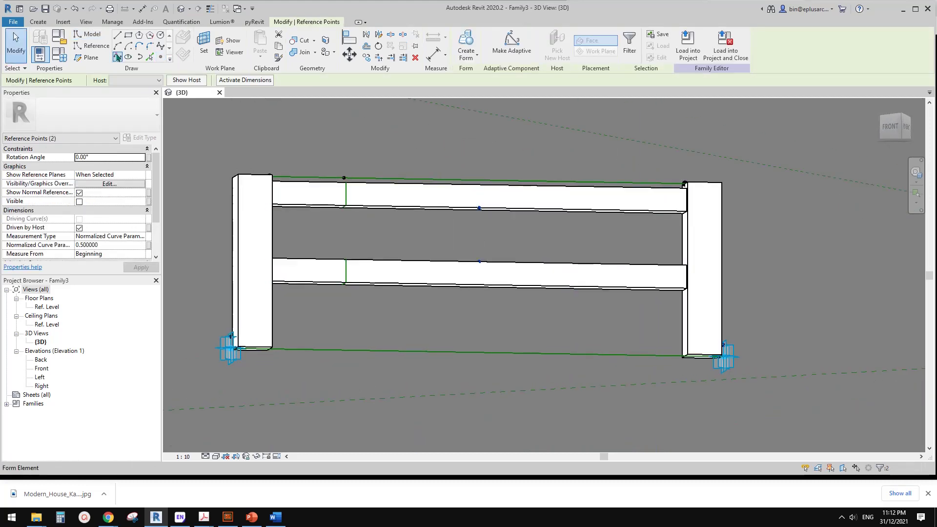
click(80, 228)
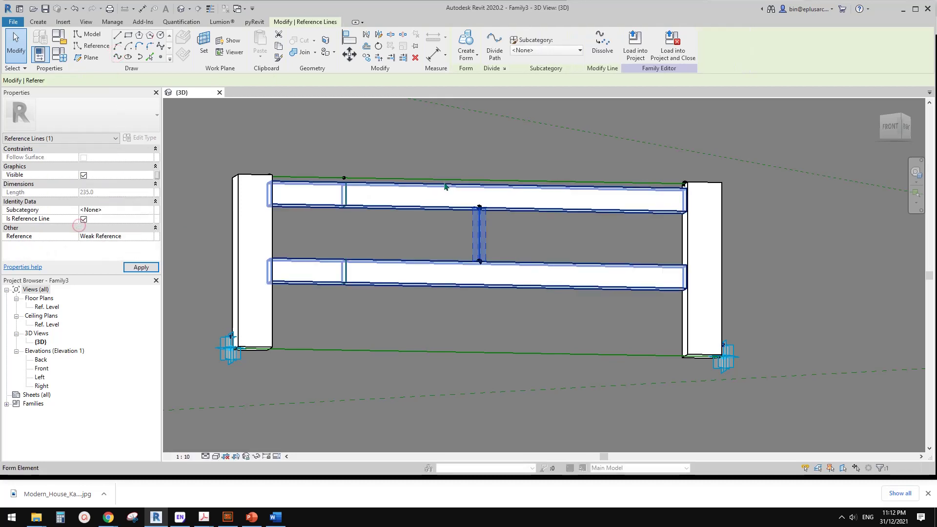
Host a reference point near the middle of the vertical reference line between the two rails
shift+middle_drag(447, 189, 523, 283)
scroll(484, 200, up, 2)
click(159, 59)
key(w)
key(f)
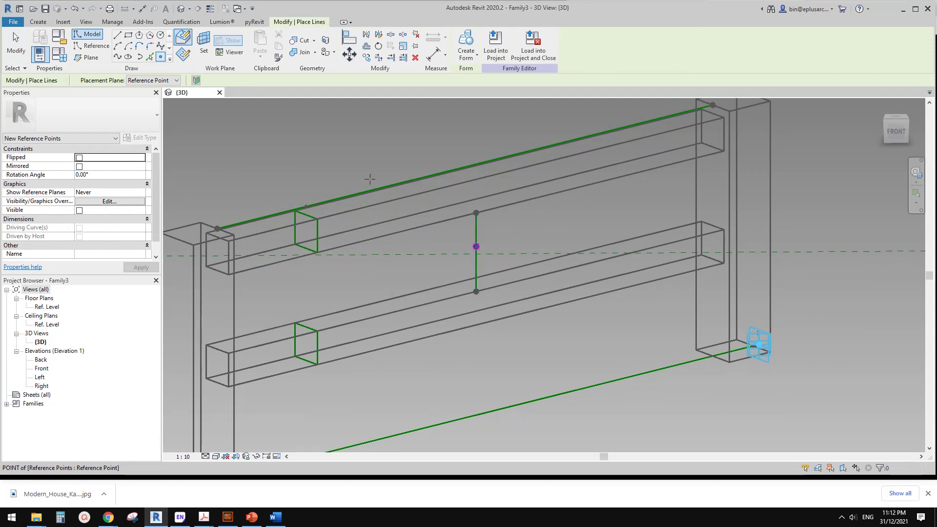
Sketch a reference-line rectangle about 92 by 100 mm on the work plane of the point hosted on the vertical reference line
click(96, 46)
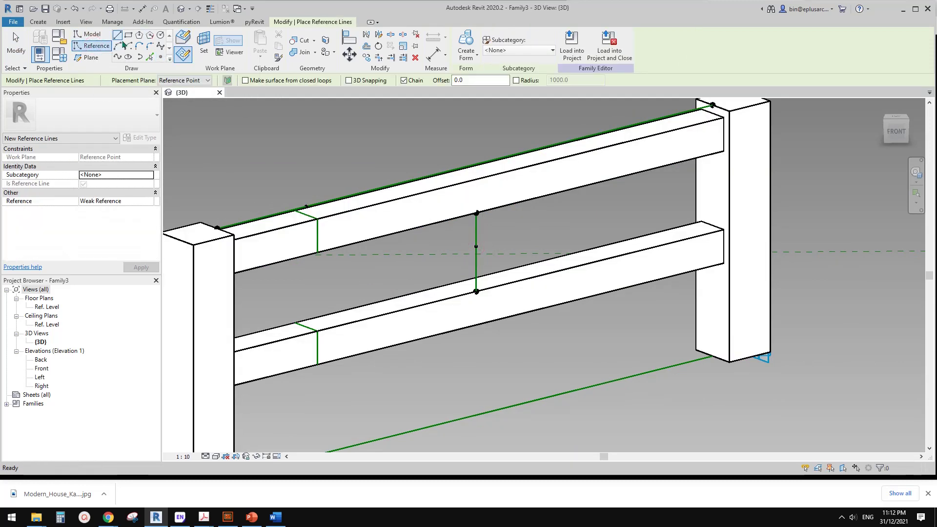
click(212, 40)
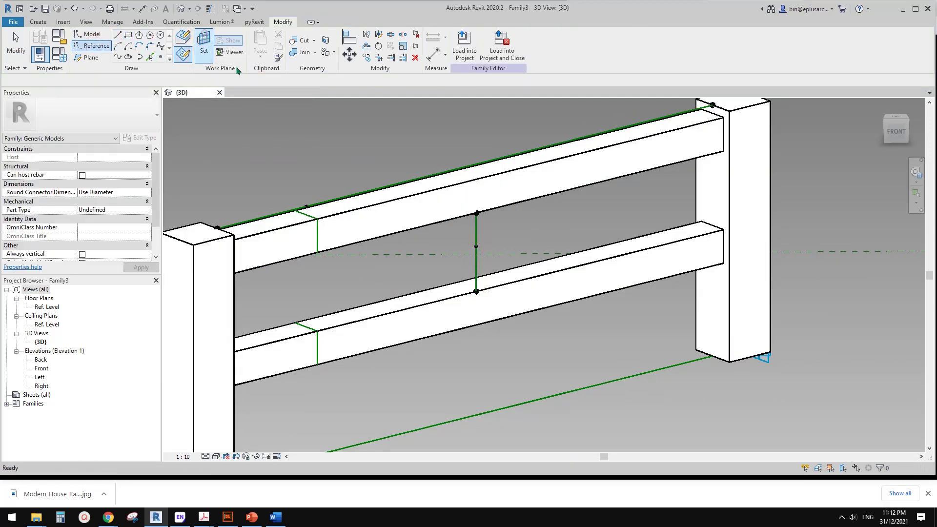
click(477, 247)
scroll(476, 247, up, 5)
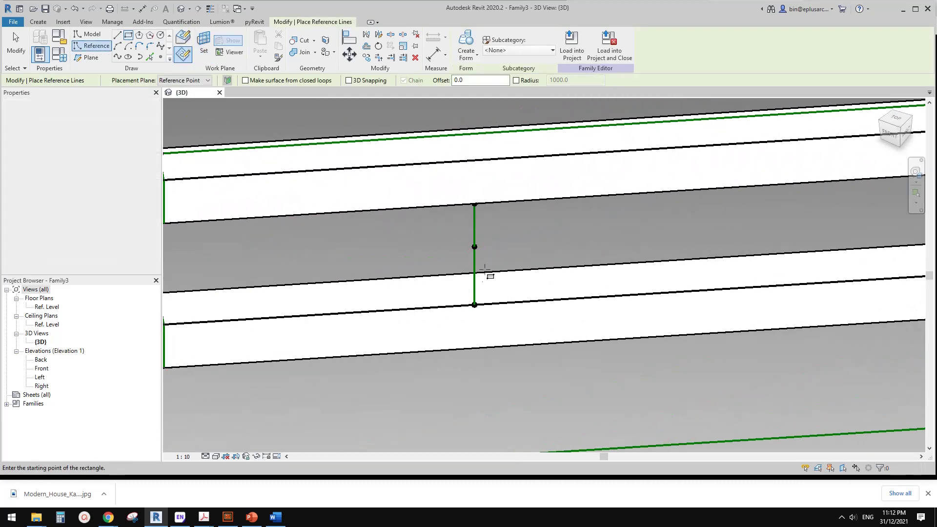
click(474, 246)
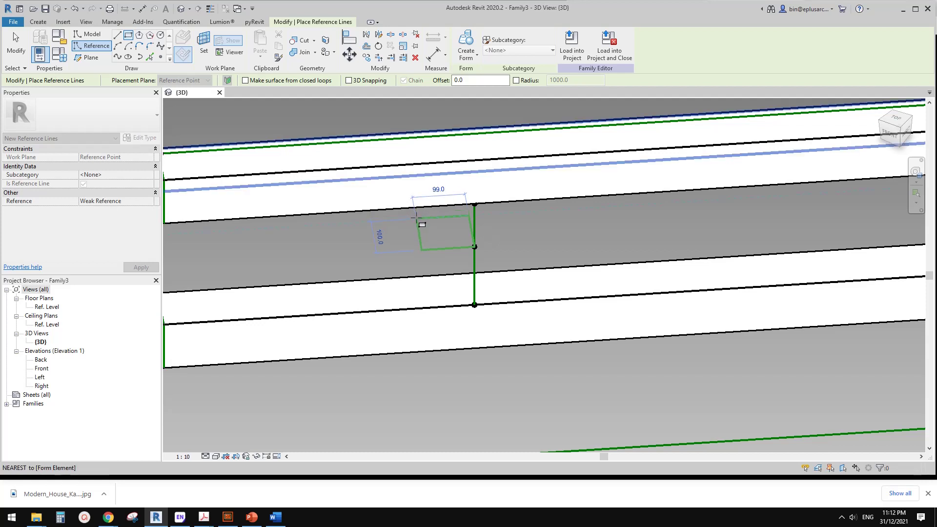
scroll(422, 223, down, 1)
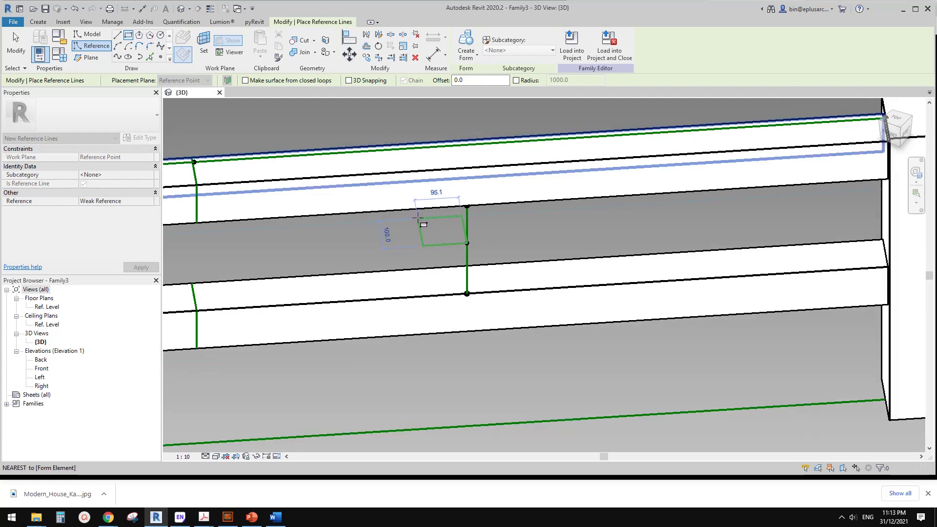
click(419, 218)
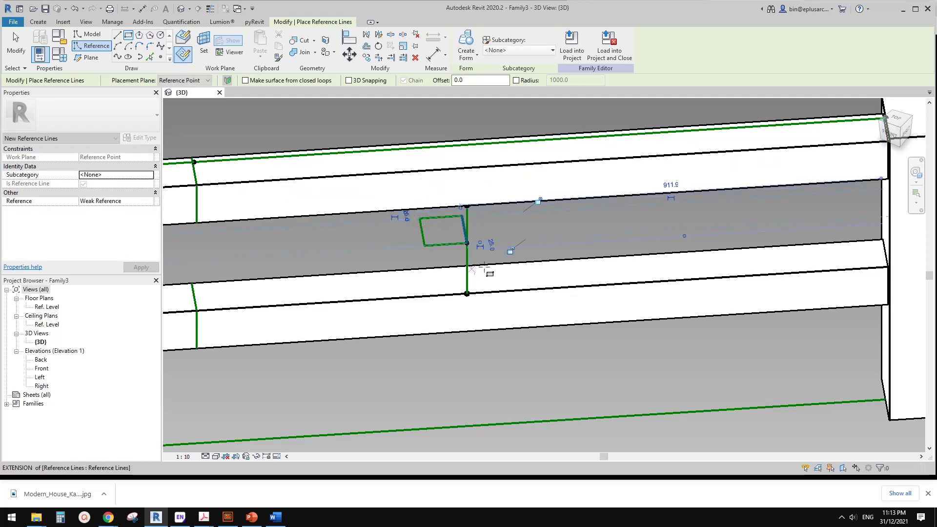
scroll(486, 267, down, 1)
scroll(433, 220, up, 3)
key(Escape)
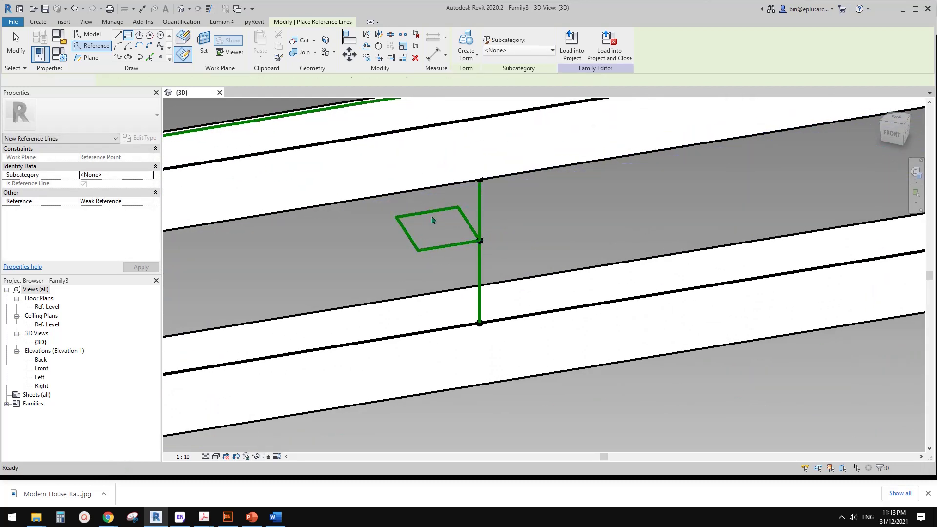
Set the reference rectangle's width along the rails to 100 mm and check its adjacent side
key(Tab)
click(409, 233)
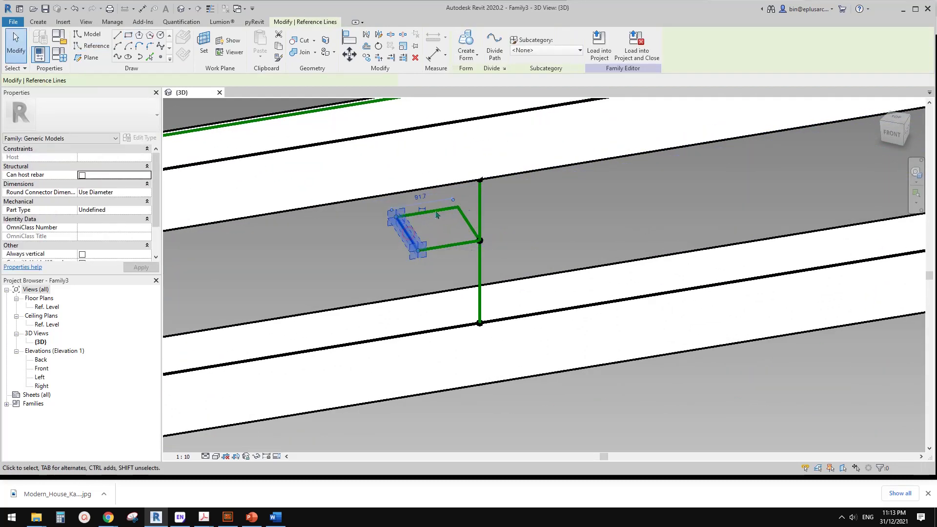
click(420, 197)
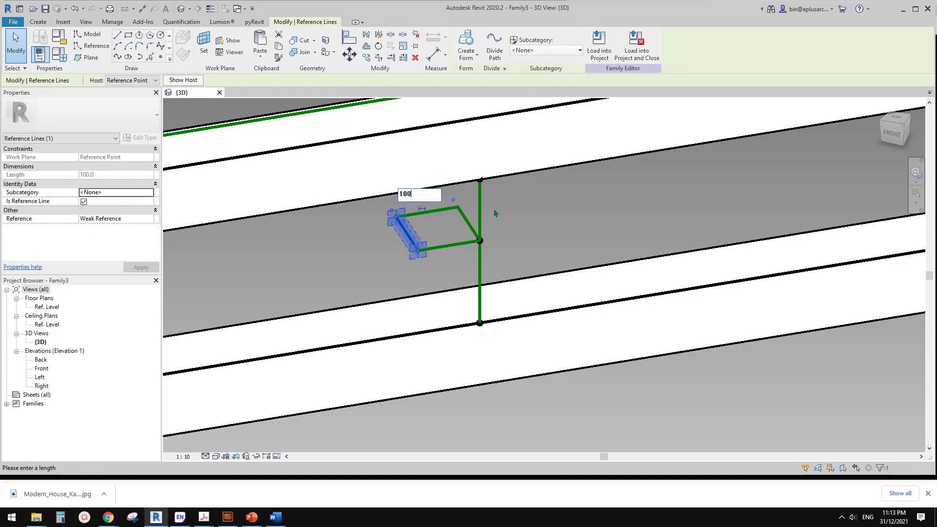
key(Return)
click(436, 223)
key(Tab)
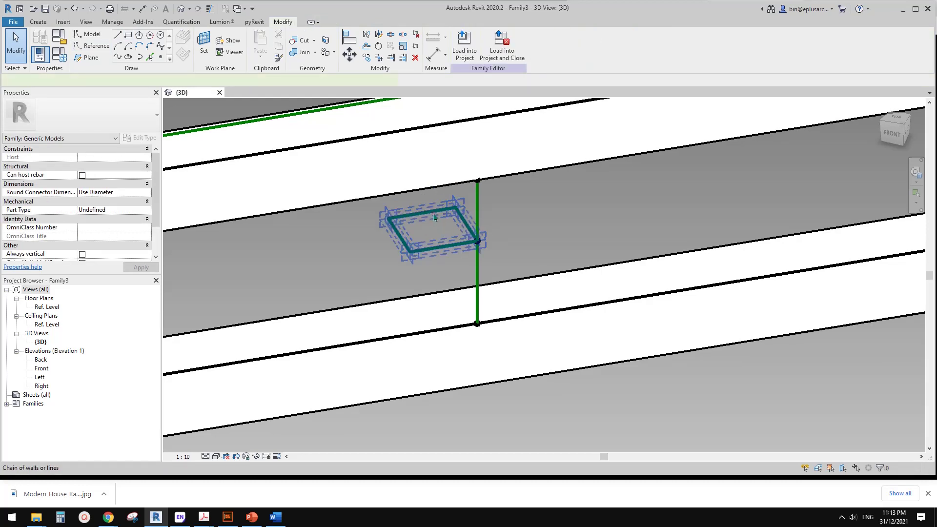
click(437, 211)
key(Escape)
key(Tab)
key(Tab)
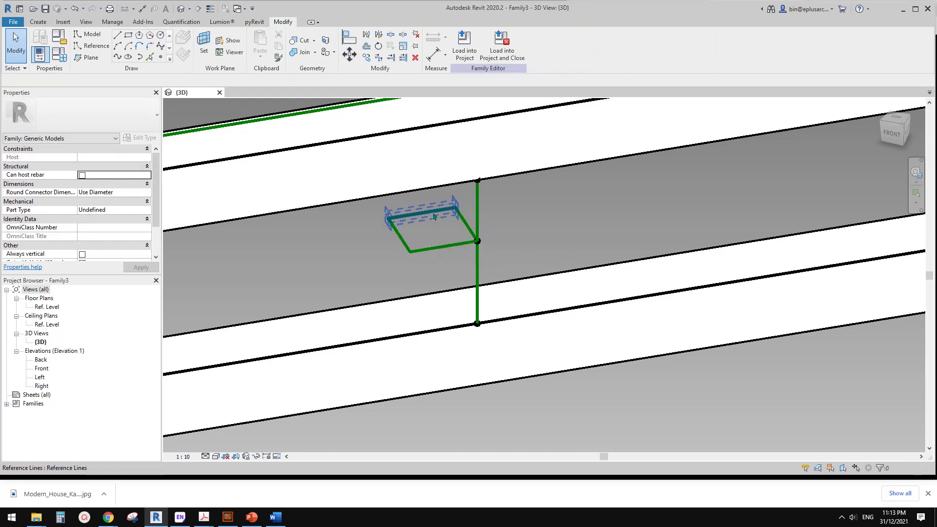
click(434, 215)
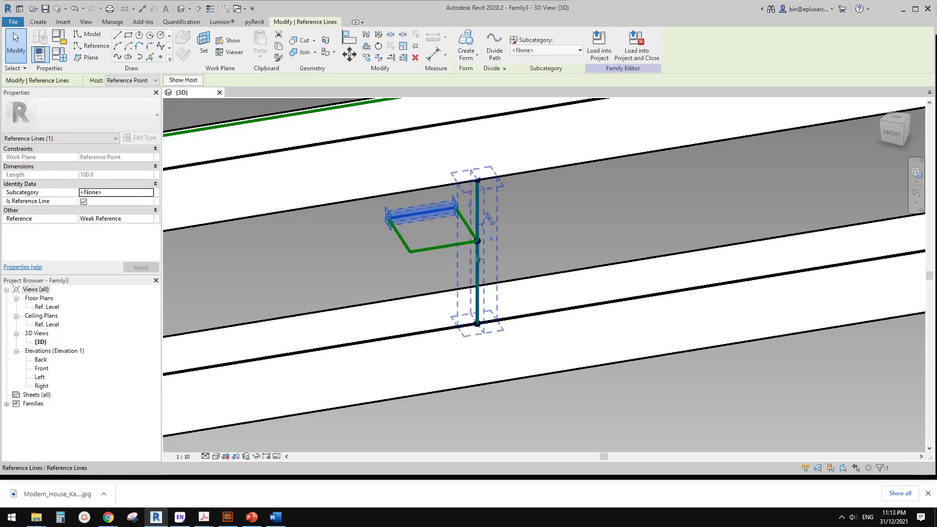
Move the whole reference rectangle 50 mm along the rail direction to centre it on the vertical reference line
shift+middle_drag(479, 204, 447, 274)
key(Escape)
key(Tab)
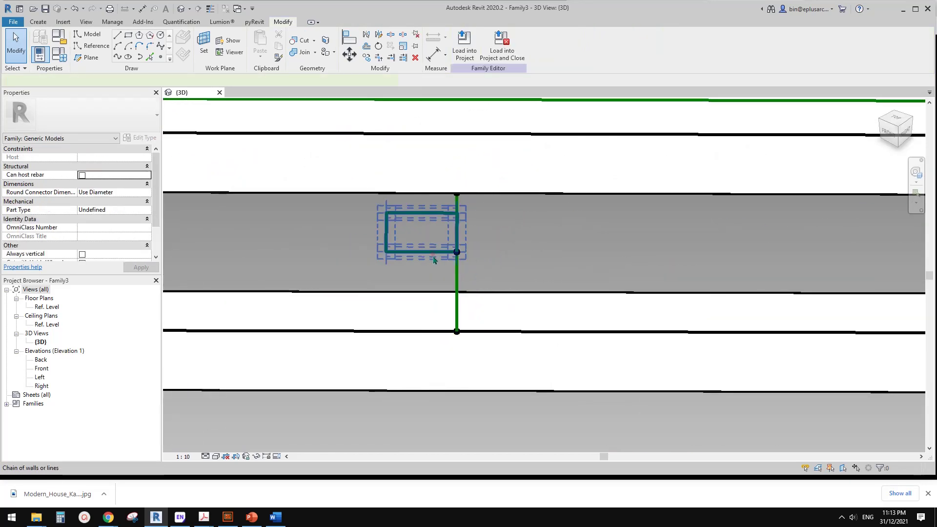
click(433, 254)
key(m)
key(m)
key(v)
click(496, 251)
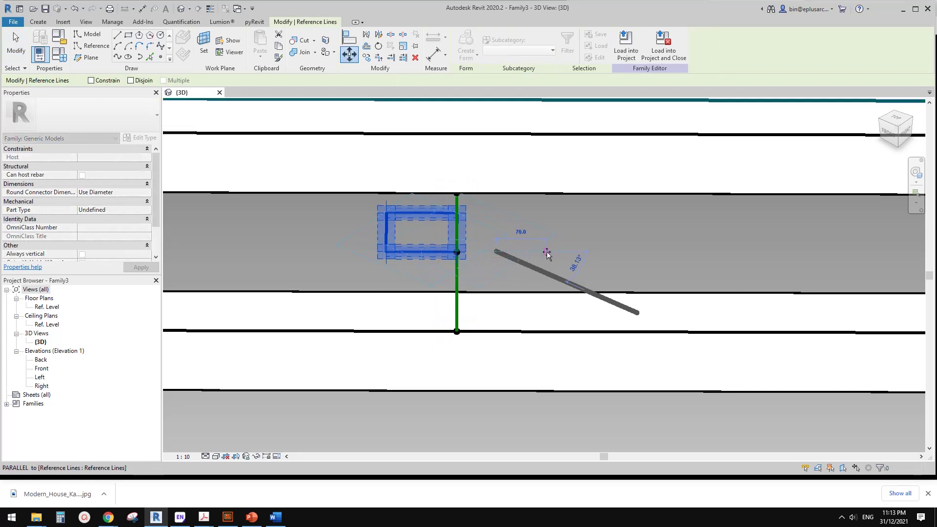
text(50)
key(Return)
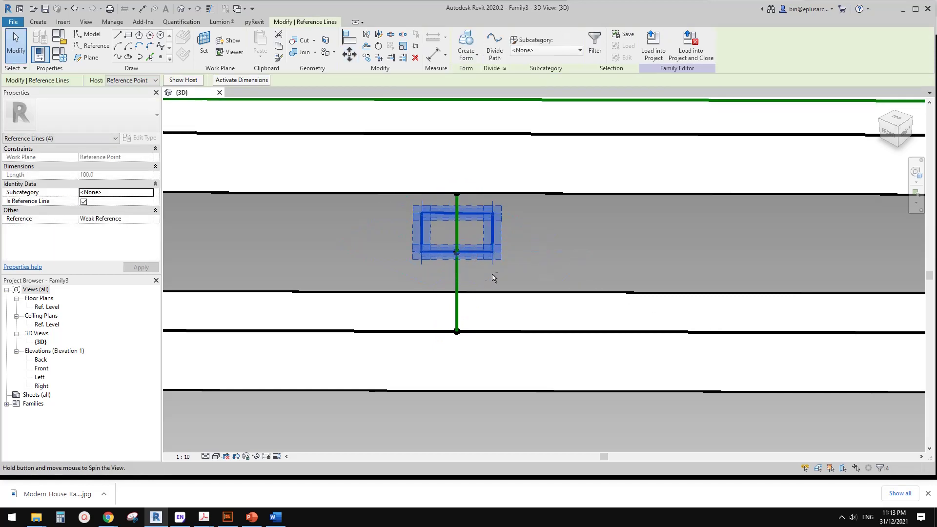
Create a solid form from the single reference rectangle and the vertical reference line between the rails
shift+middle_drag(494, 277, 554, 213)
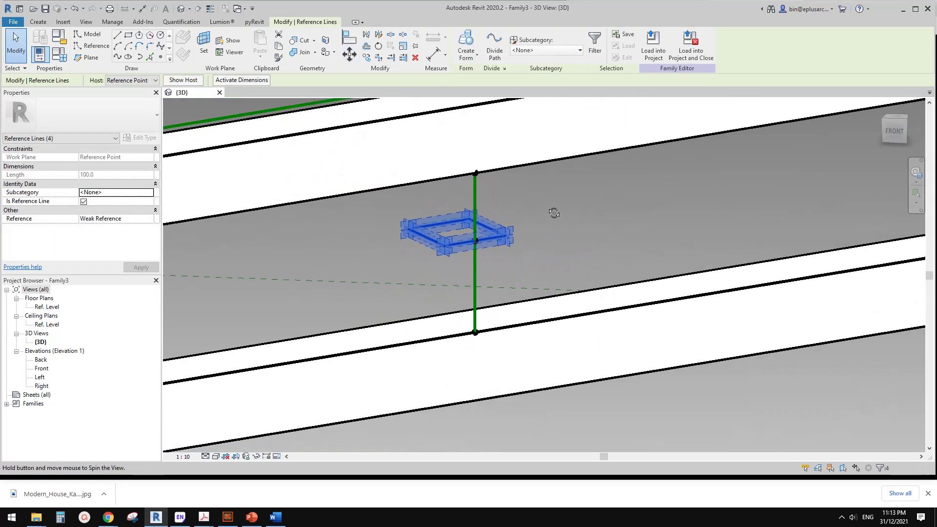
ctrl+click(476, 190)
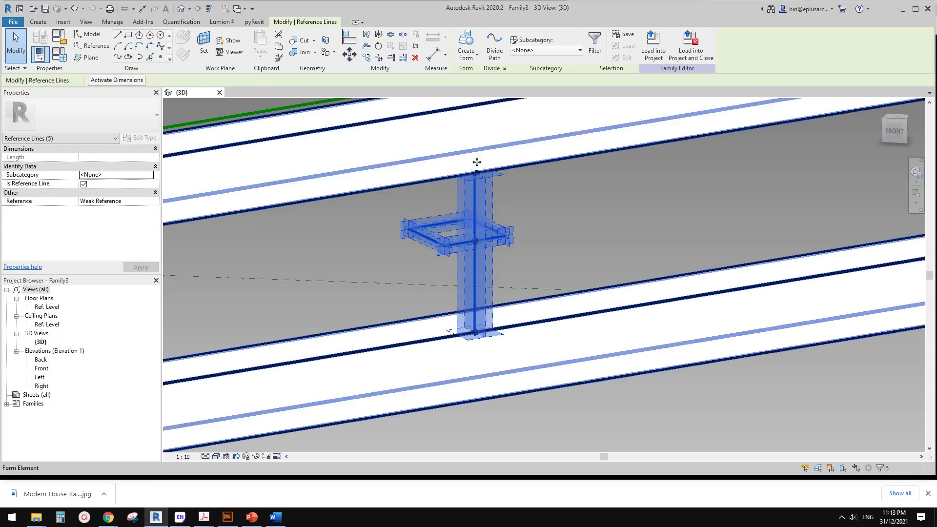
click(468, 43)
scroll(546, 219, down, 6)
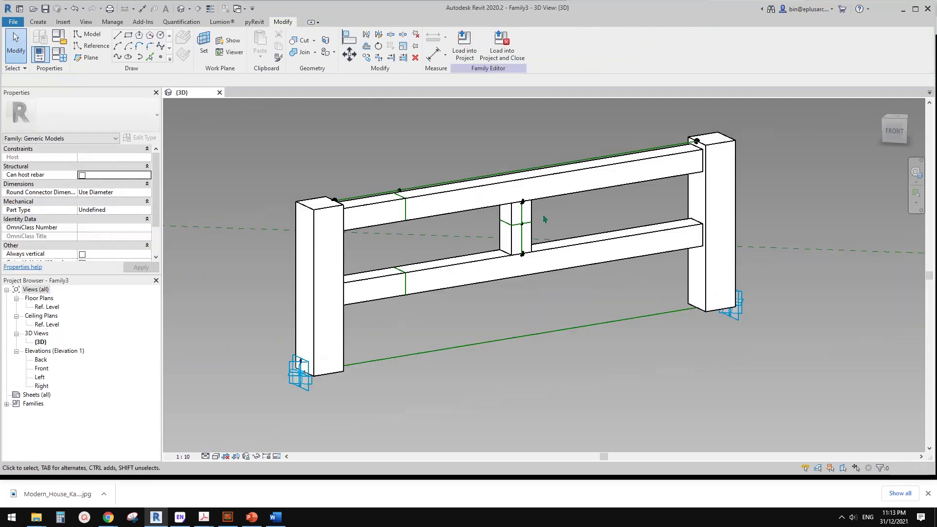
Flex the railing by moving the placement point at one end post's base, and inspect the middle post's form
shift+middle_drag(545, 219, 616, 313)
click(613, 288)
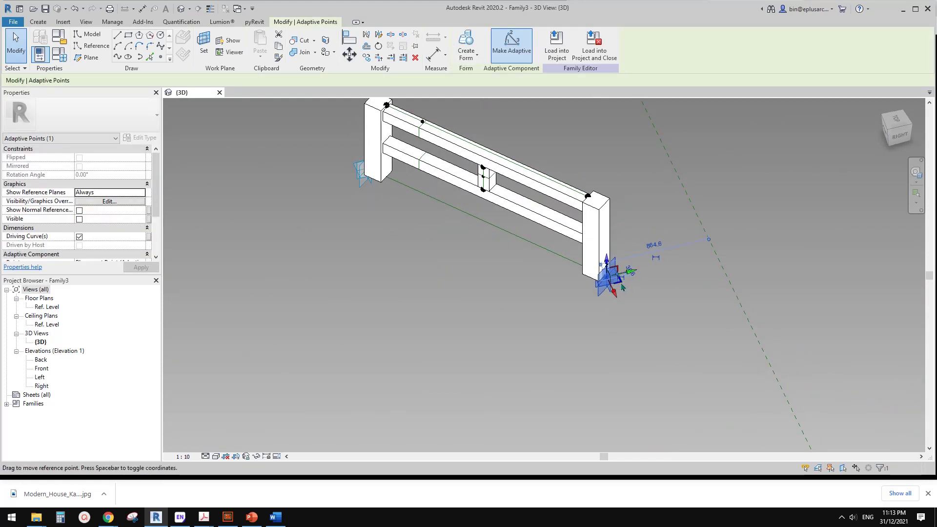
scroll(624, 291, up, 2)
drag(613, 286, 303, 300)
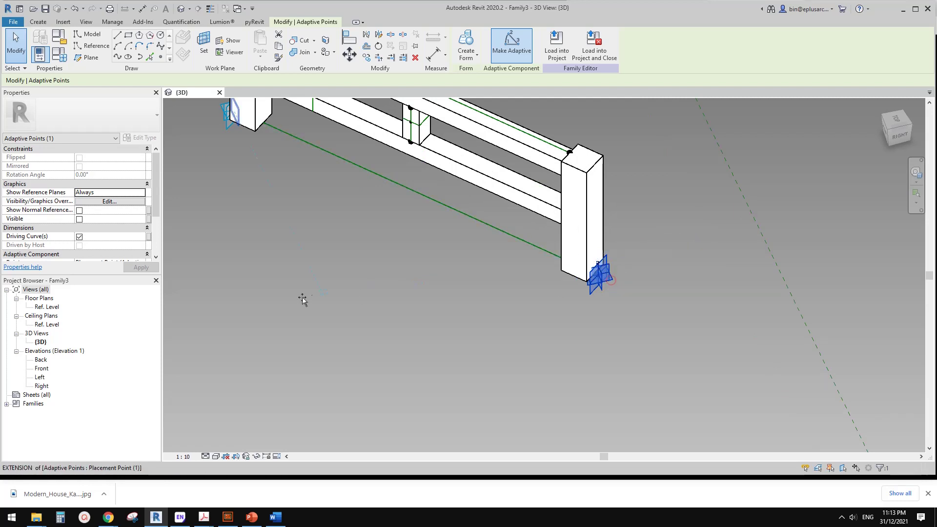
drag(323, 361, 324, 361)
shift+middle_drag(293, 334, 464, 252)
middle_drag(521, 270, 468, 264)
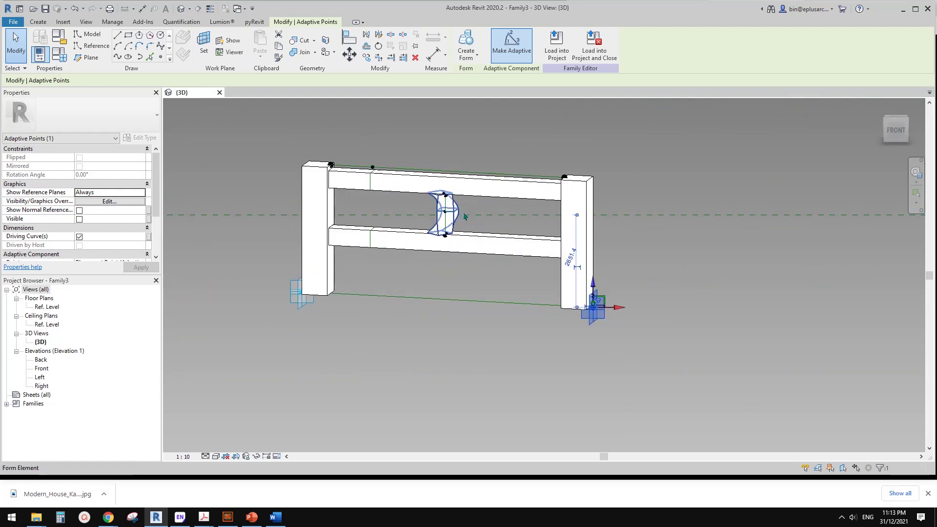
scroll(451, 214, up, 2)
shift+middle_drag(452, 214, 446, 132)
scroll(442, 244, up, 3)
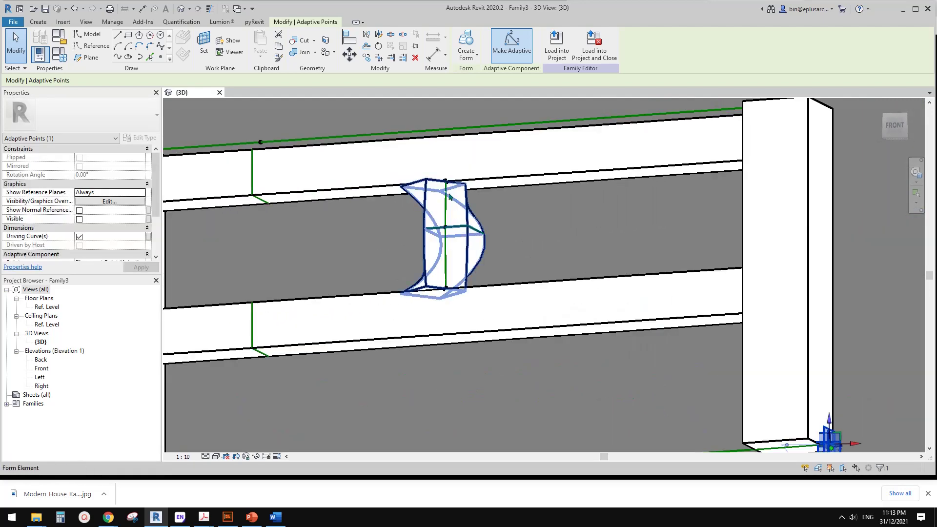
mouse_move(450, 234)
shift+middle_down()
mouse_move(479, 287)
mouse_move(501, 225)
mouse_move(410, 217)
mouse_move(449, 196)
mouse_move(457, 176)
mouse_move(423, 195)
mouse_move(458, 223)
shift+middle_up()
scroll(424, 211, down, 2)
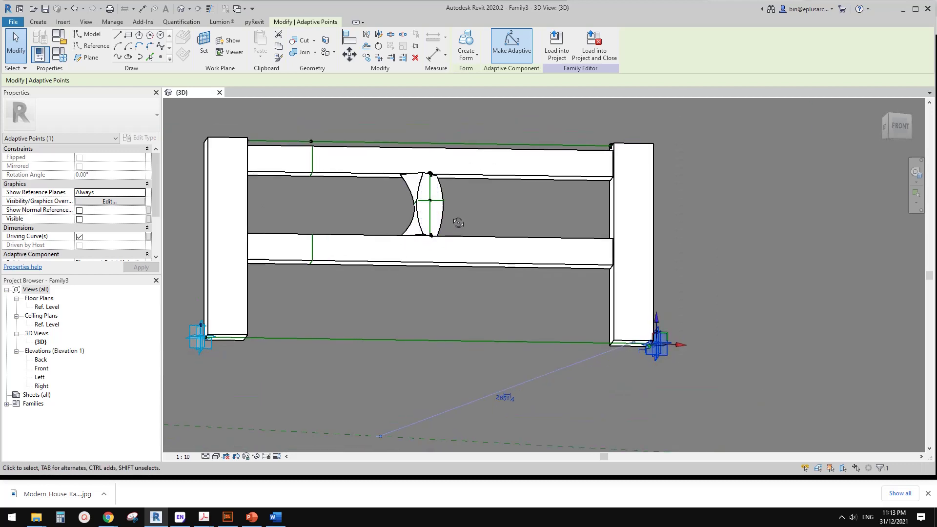
Dissolve the middle post's form and delete the leftover profiles at the upper and lower rails
key(Escape)
click(420, 192)
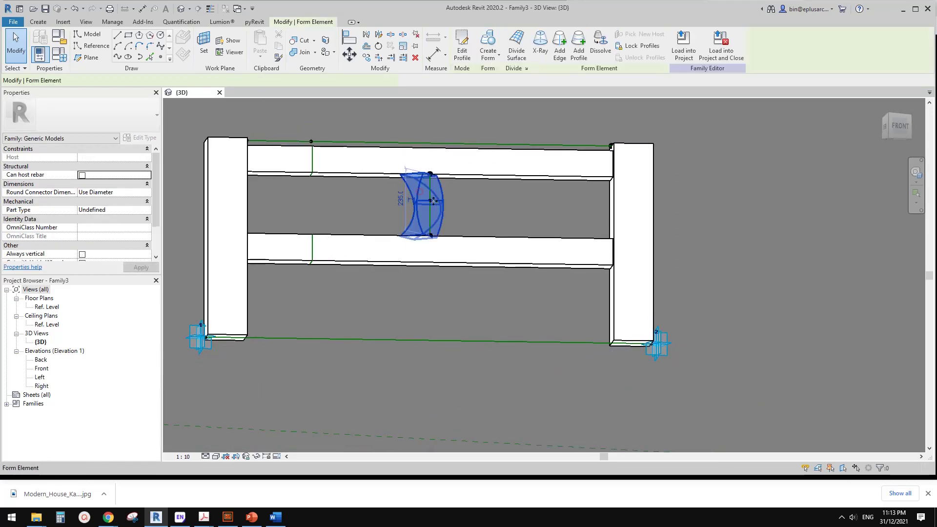
mouse_move(421, 193)
shift+middle_down()
mouse_move(501, 267)
mouse_move(424, 198)
mouse_move(429, 251)
mouse_move(381, 216)
mouse_move(410, 204)
shift+middle_up()
scroll(464, 231, up, 2)
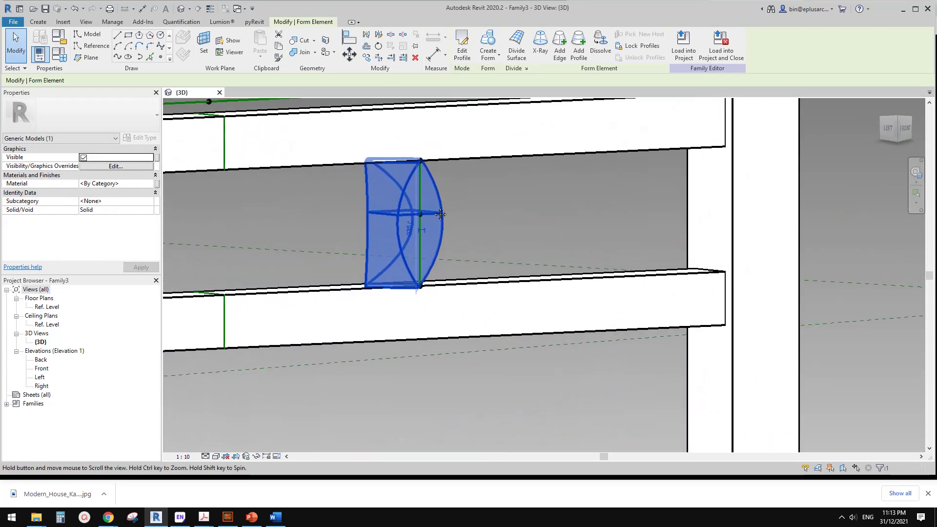
click(600, 51)
shift+middle_drag(509, 213, 402, 263)
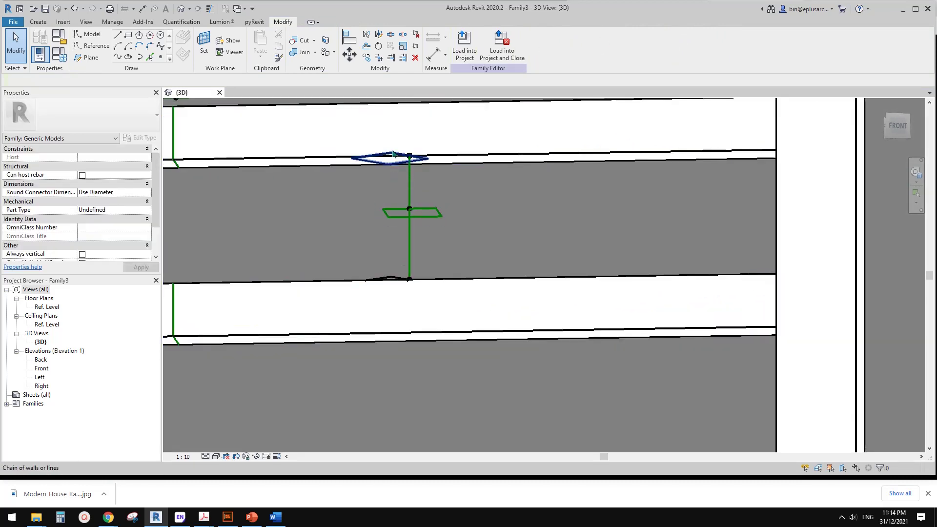
click(394, 154)
key(Delete)
shift+middle_drag(410, 198, 397, 297)
click(397, 292)
key(Delete)
Copy the reference rectangle together with its reference point to a spot beside the original
middle_drag(413, 258, 408, 230)
scroll(449, 221, up, 1)
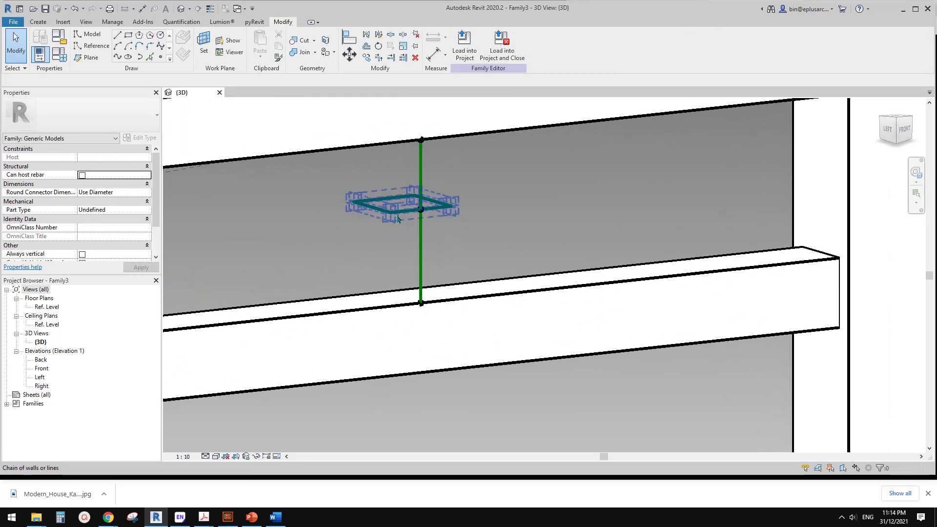
drag(335, 176, 486, 242)
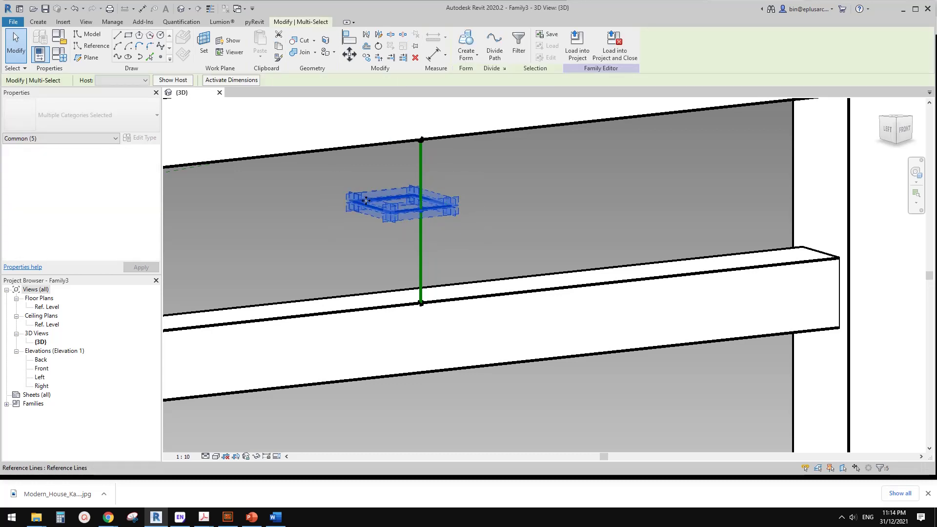
scroll(366, 200, down, 2)
key(m)
key(v)
click(471, 215)
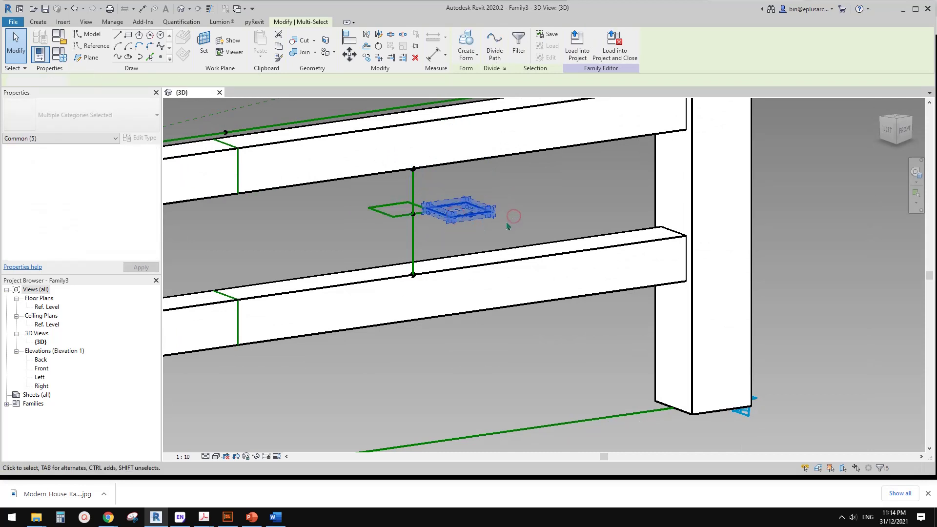
key(Escape)
Rehost the copied rectangle's reference point on the lower part of the vertical reference line
click(471, 215)
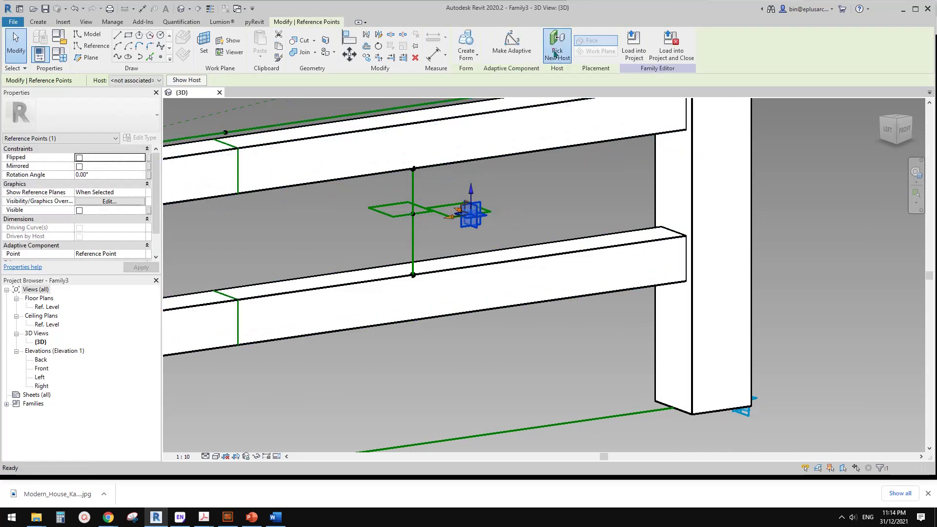
click(412, 242)
shift+middle_drag(450, 240, 424, 236)
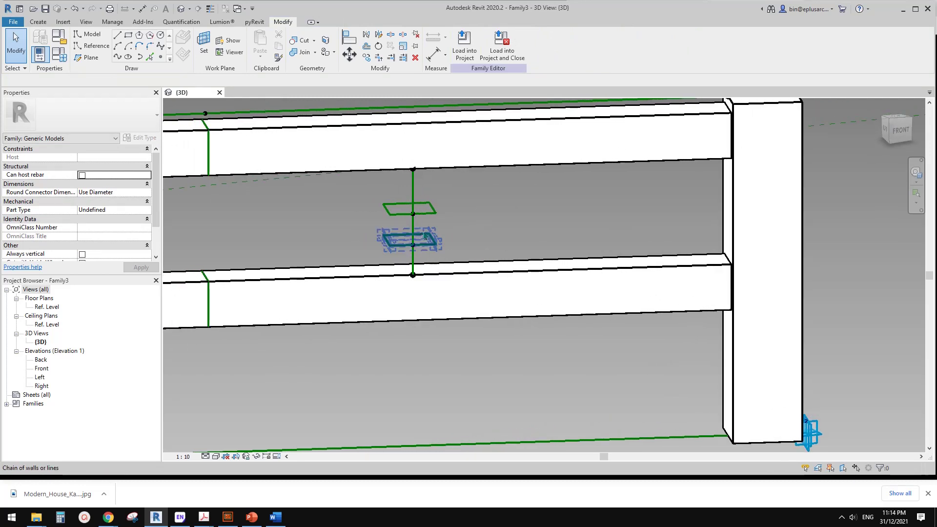
Move the upper rectangle's host point to the top end of the vertical reference line and the lower one's to the bottom end
scroll(429, 228, up, 1)
drag(411, 211, 412, 158)
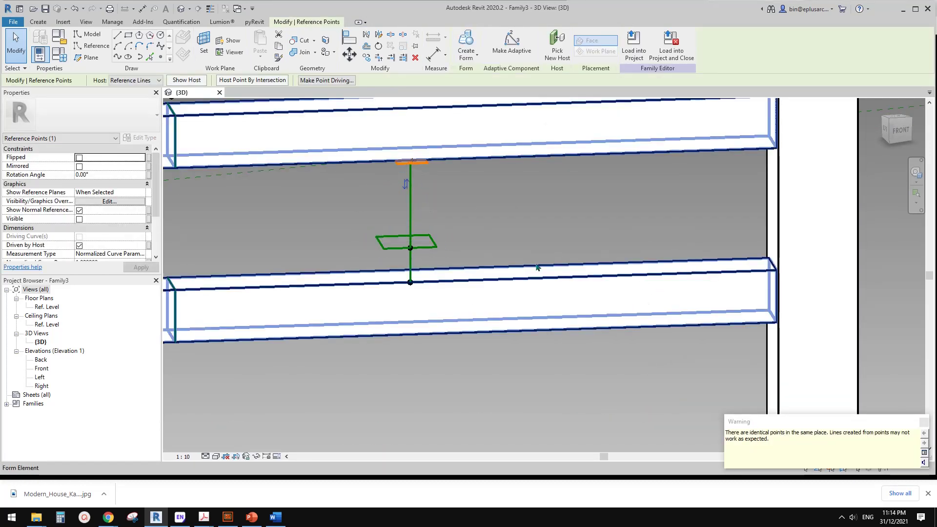
drag(411, 250, 410, 285)
shift+middle_drag(443, 292, 483, 299)
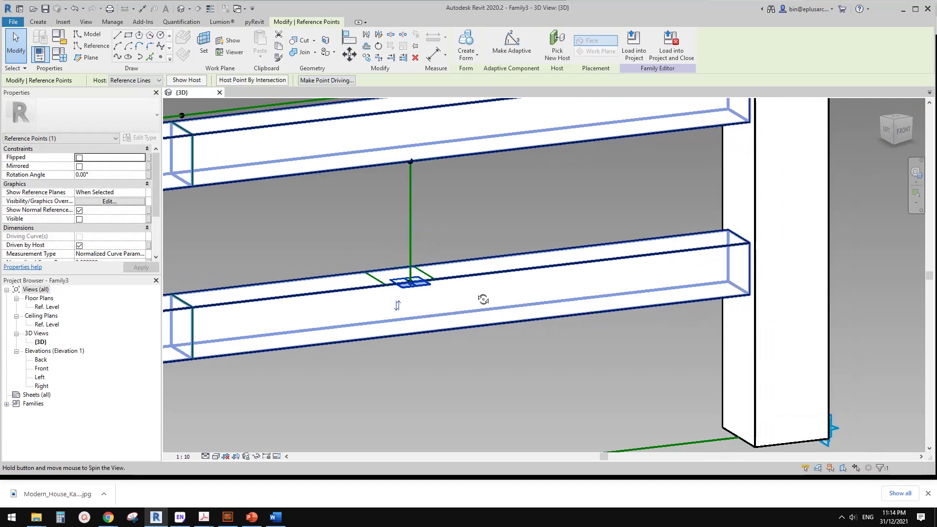
Create a form between the upper and lower reference rectangles to build the middle post between the two rails
key(Escape)
click(382, 284)
shift+middle_drag(382, 285, 384, 148)
key(Tab)
ctrl+click(378, 155)
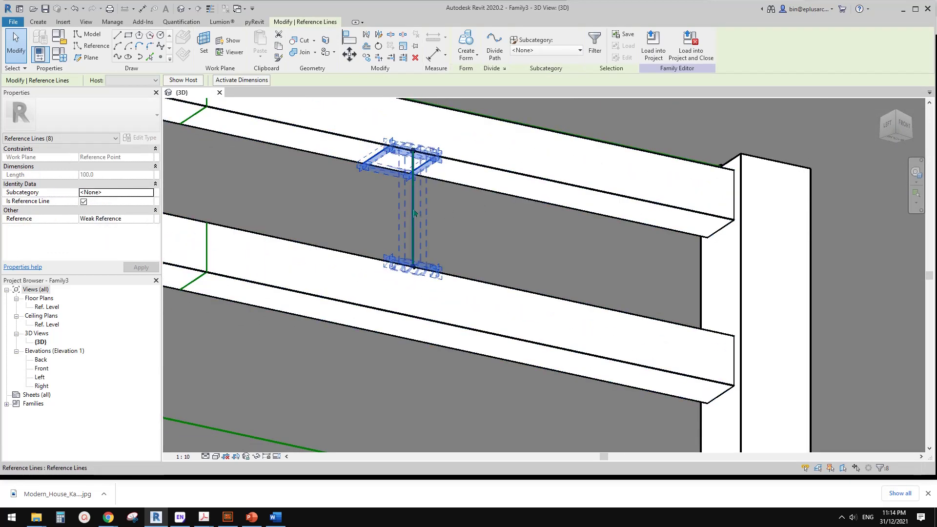
mouse_move(465, 212)
shift+middle_down()
mouse_move(496, 274)
mouse_move(459, 266)
mouse_move(415, 207)
mouse_move(472, 208)
shift+middle_up()
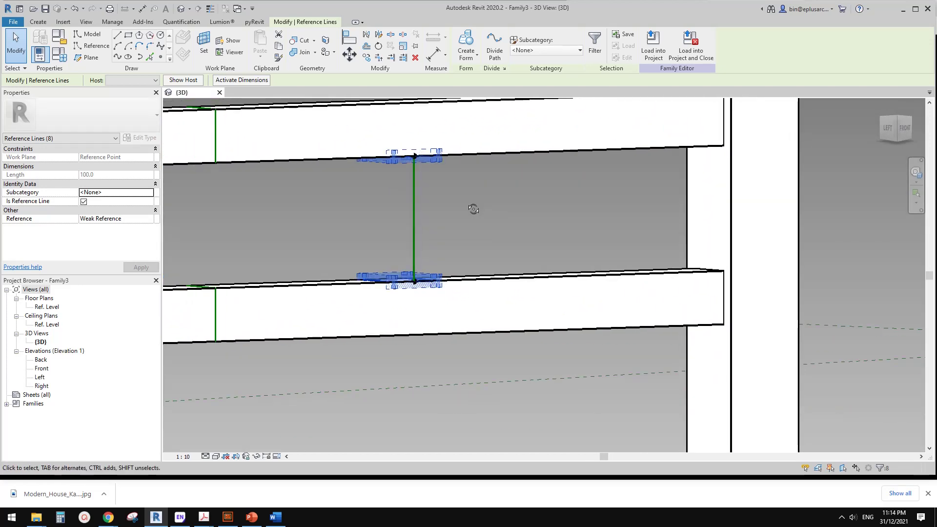
click(467, 45)
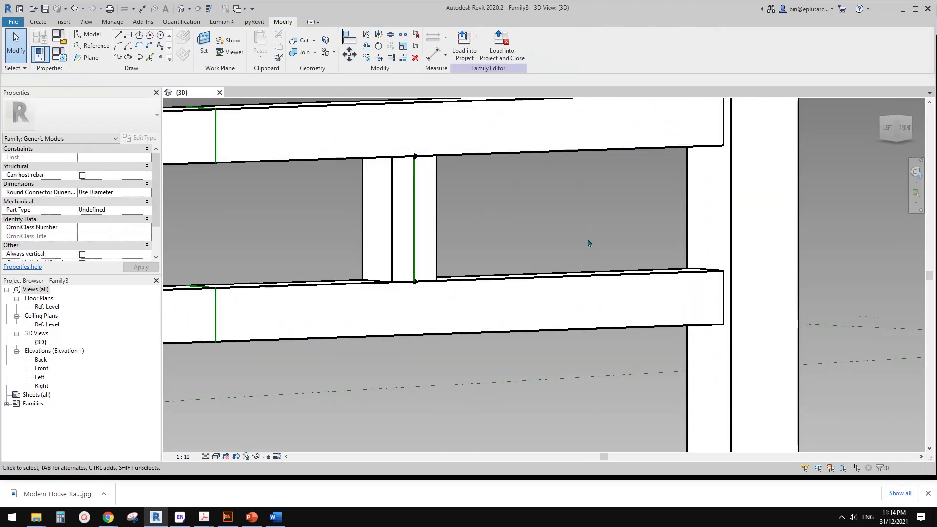
Examine the railing with its new middle post and second placement point from several angles
scroll(588, 243, down, 3)
shift+middle_drag(588, 243, 548, 379)
click(696, 298)
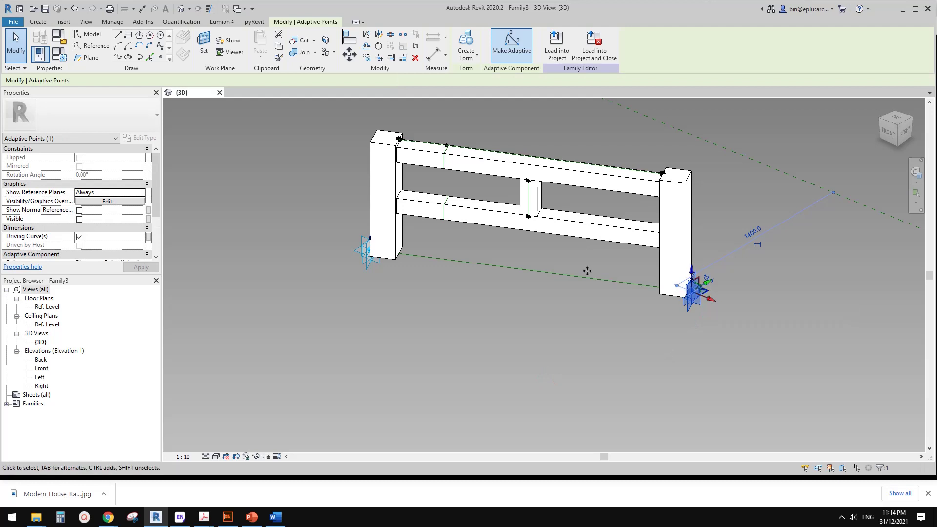
shift+middle_drag(588, 268, 634, 300)
scroll(678, 286, up, 3)
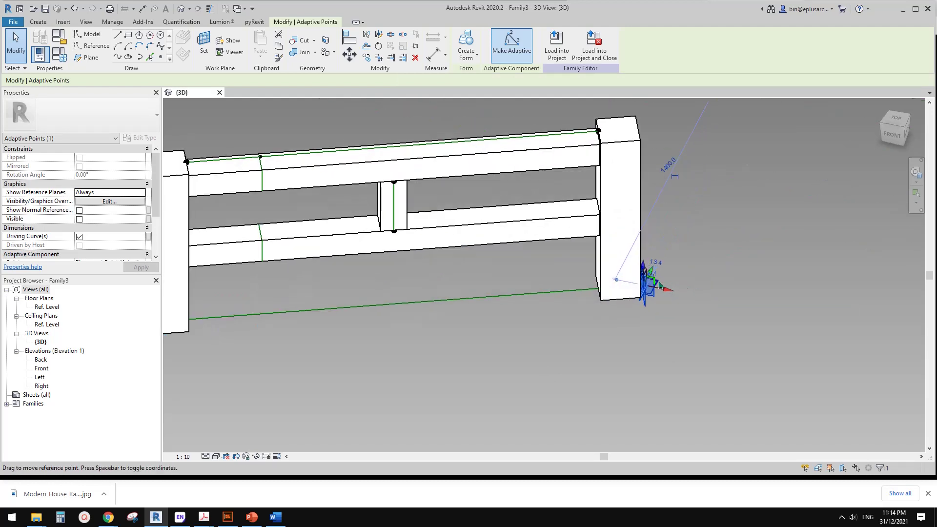
scroll(660, 286, up, 3)
scroll(641, 292, down, 6)
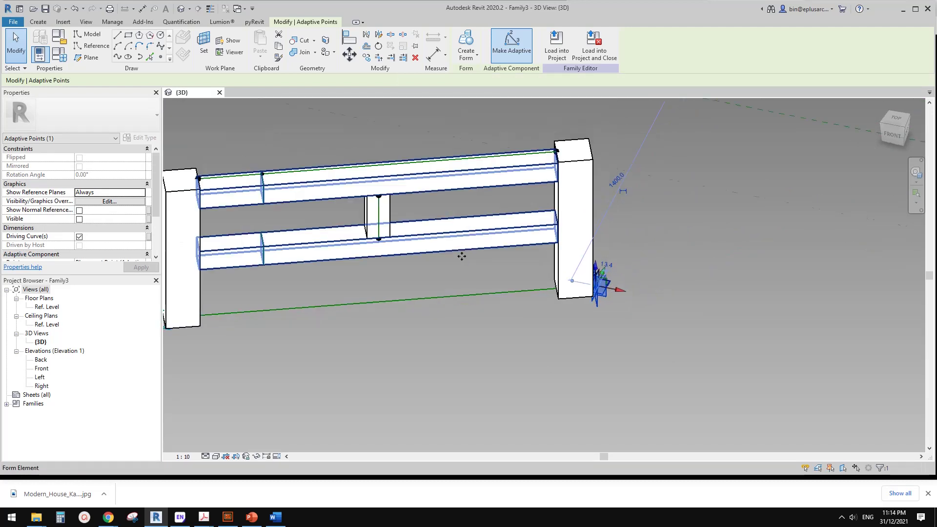
scroll(430, 273, up, 1)
key(Escape)
shift+middle_drag(390, 261, 418, 247)
middle_drag(349, 245, 344, 254)
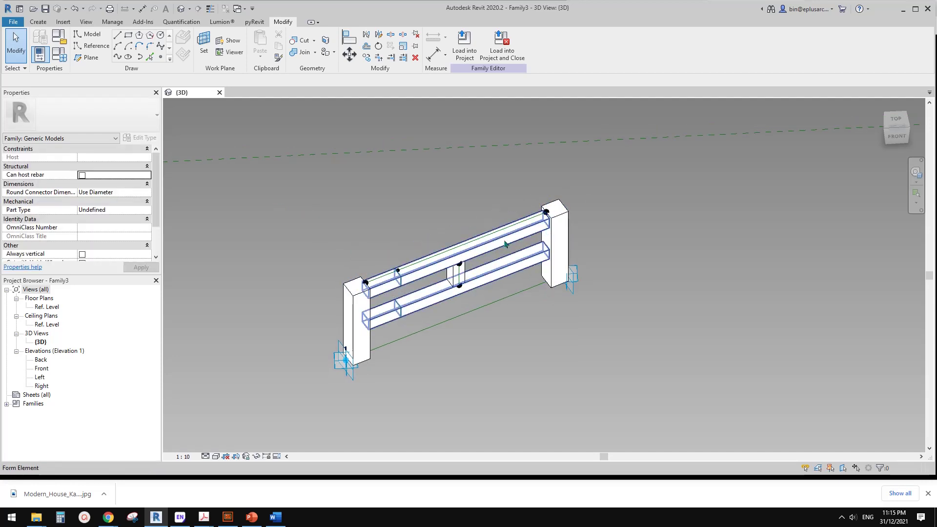
middle_drag(341, 280, 343, 283)
Create a new family from the Metric Generic Model Adaptive.rft template
click(19, 22)
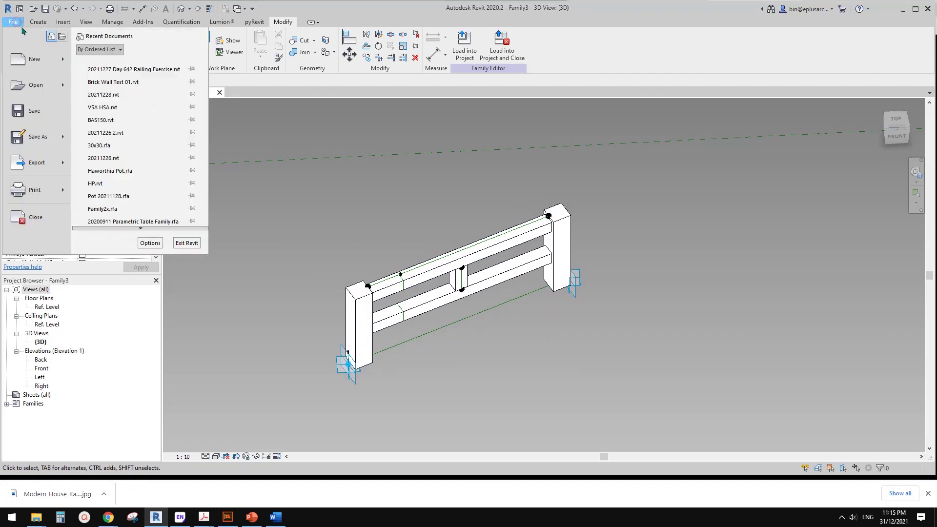
mouse_move(57, 64)
click(102, 88)
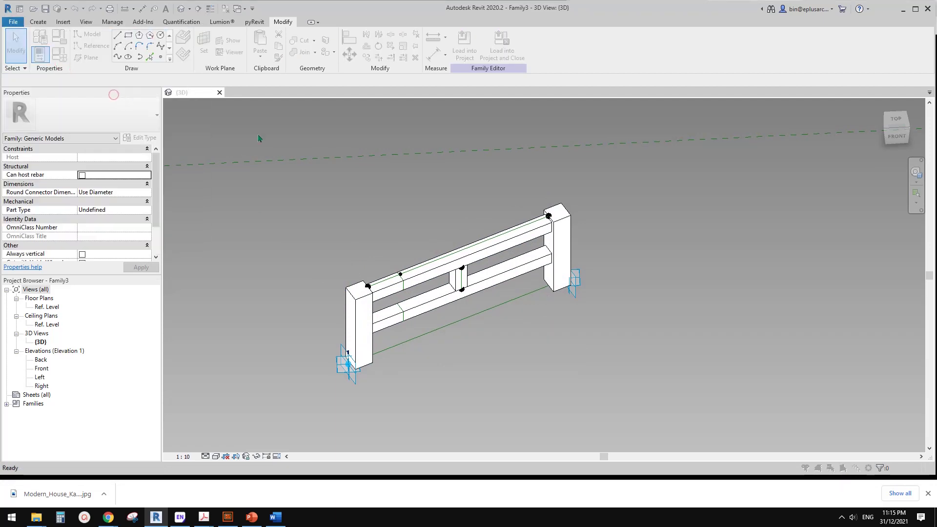
scroll(361, 217, down, 4)
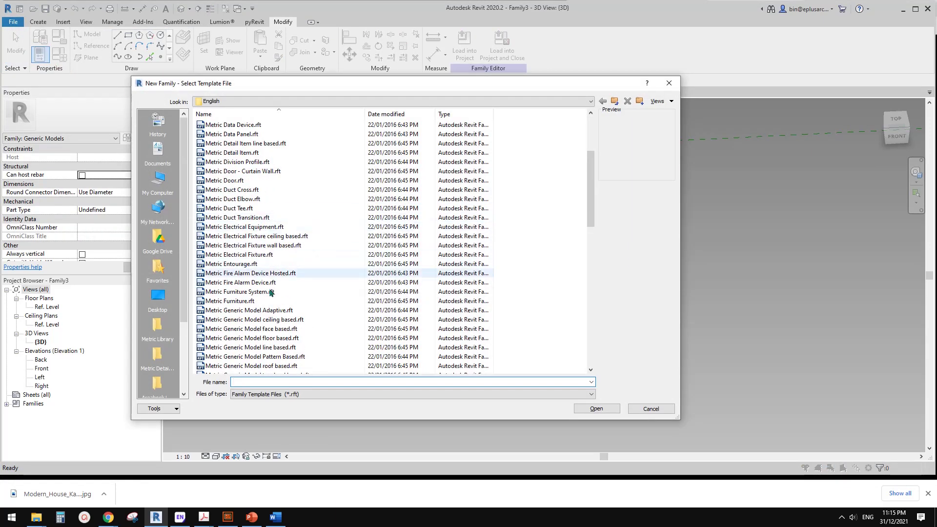
double_click(274, 311)
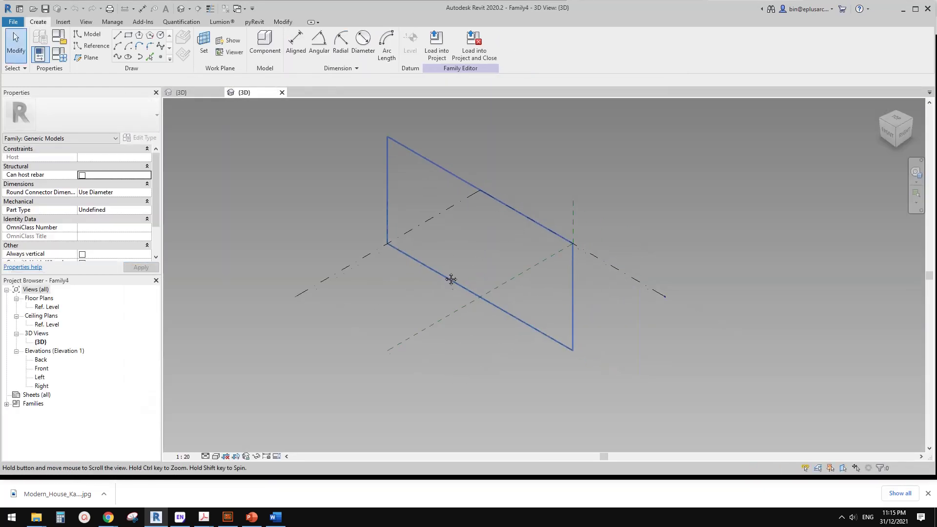
Place two reference points on the reference level and make both of them adaptive
click(161, 57)
scroll(413, 299, up, 2)
click(393, 291)
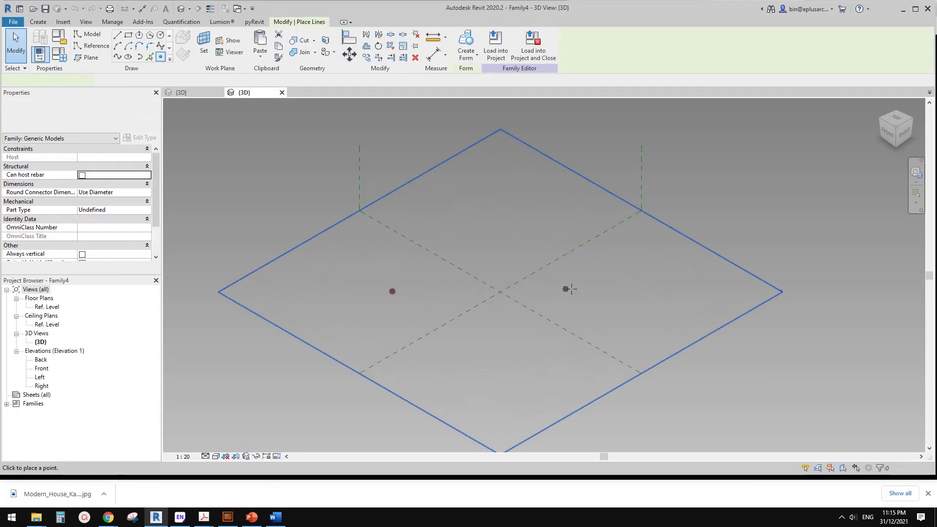
click(576, 288)
click(493, 239)
key(Escape)
drag(263, 205, 648, 348)
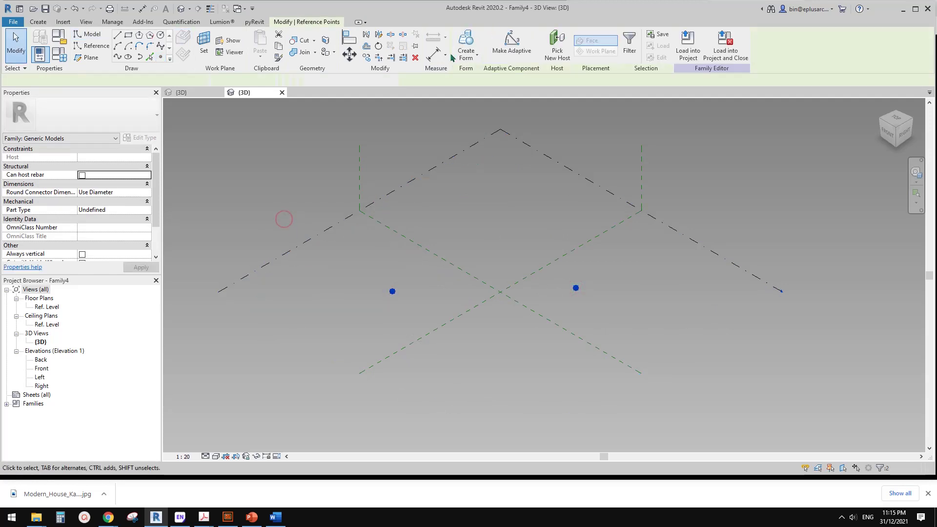
click(513, 44)
Join the two adaptive points with a spline set as a reference line and divide its path
click(128, 57)
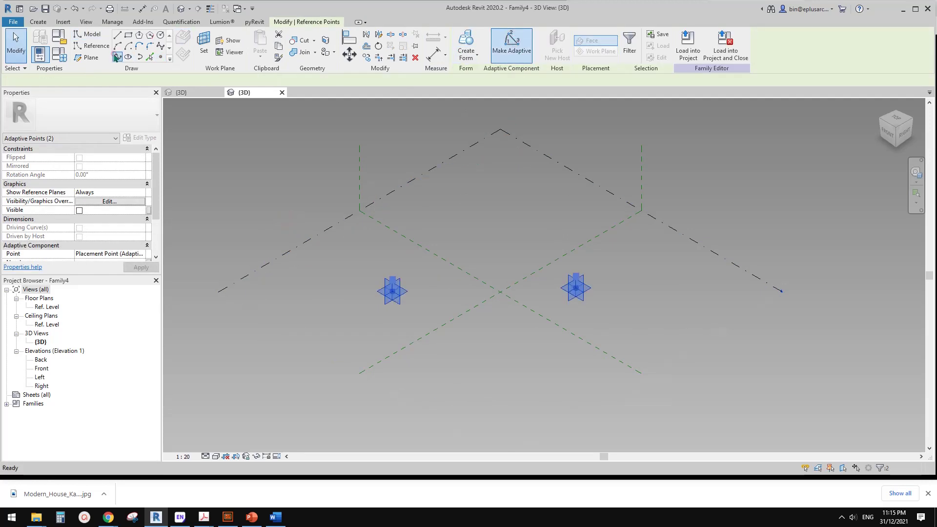
click(80, 229)
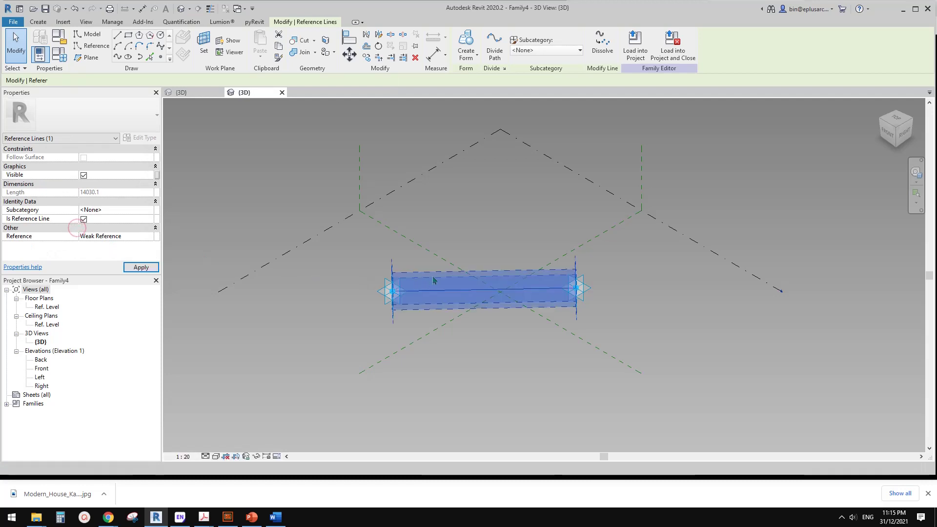
scroll(596, 269, up, 2)
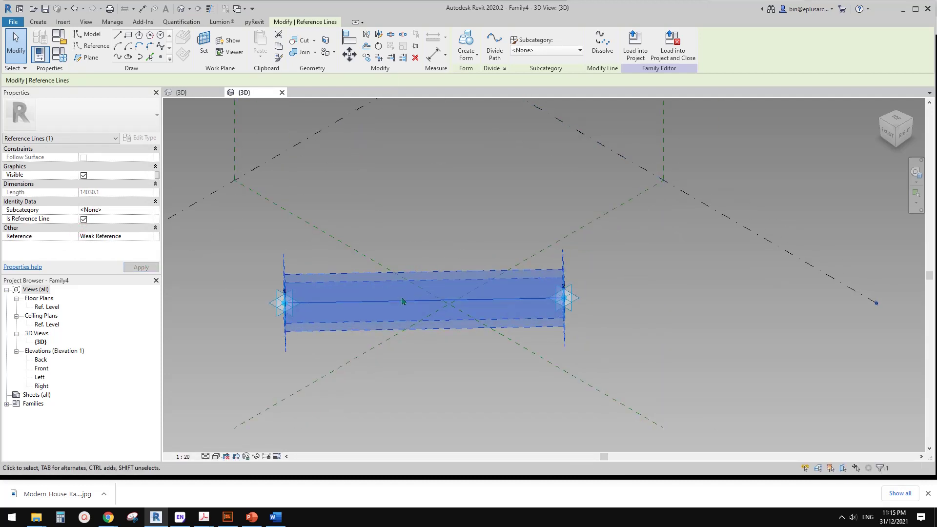
middle_drag(396, 304, 415, 304)
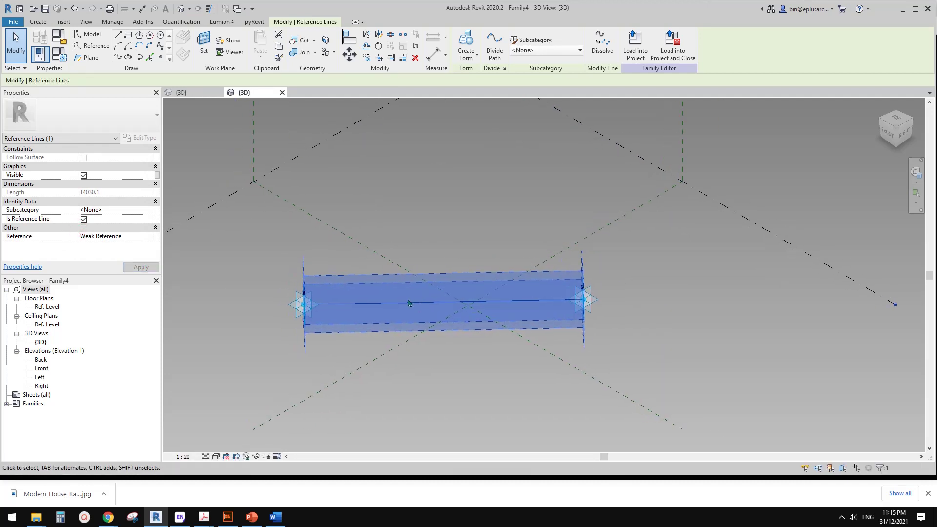
click(494, 53)
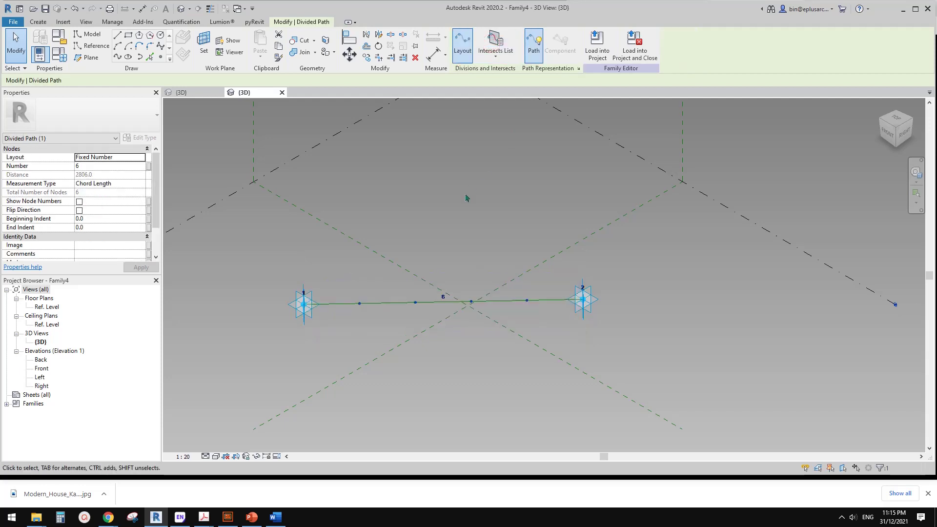
middle_drag(366, 258, 383, 243)
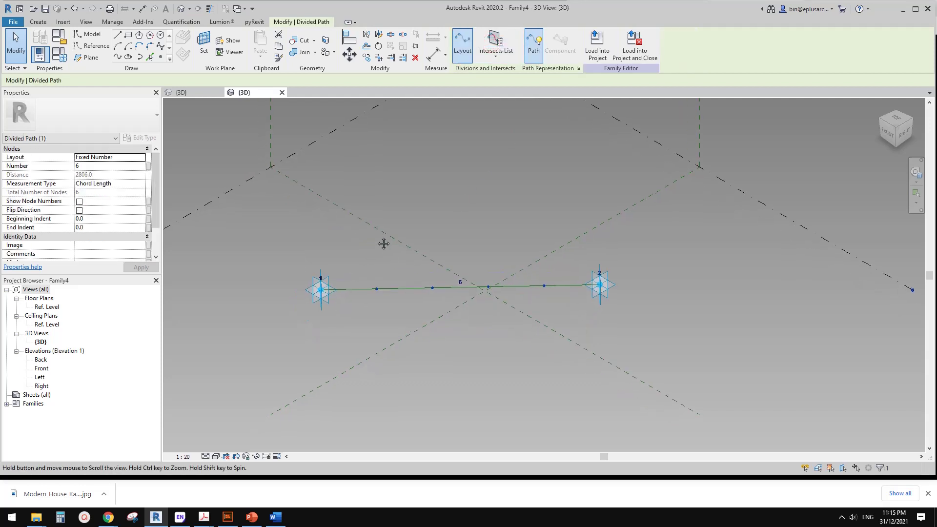
Set the divided path's layout to Maximum Distance and link that distance to a new instance family parameter named Max. Dis
click(144, 158)
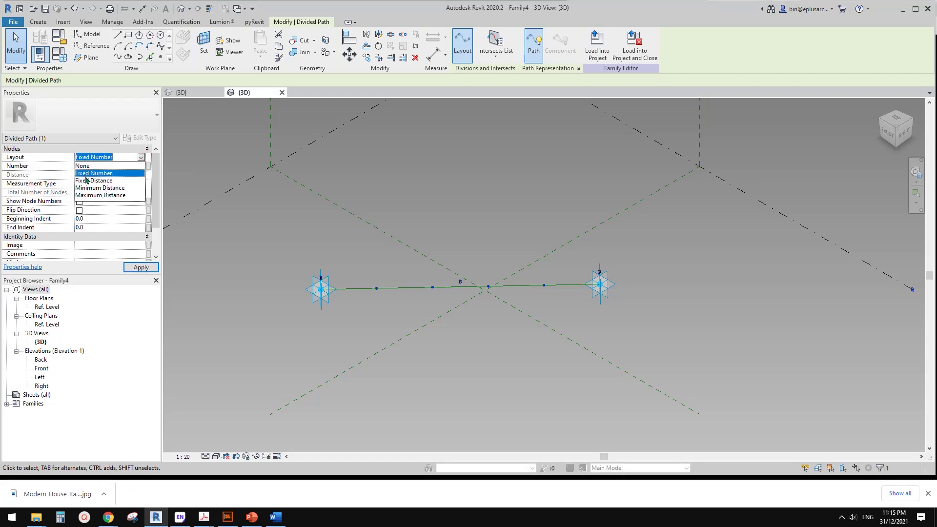
click(104, 195)
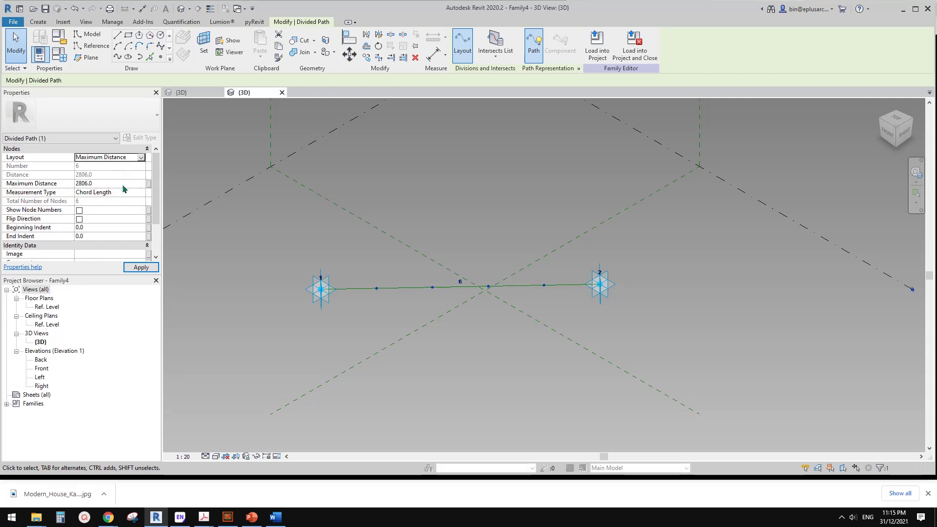
click(148, 184)
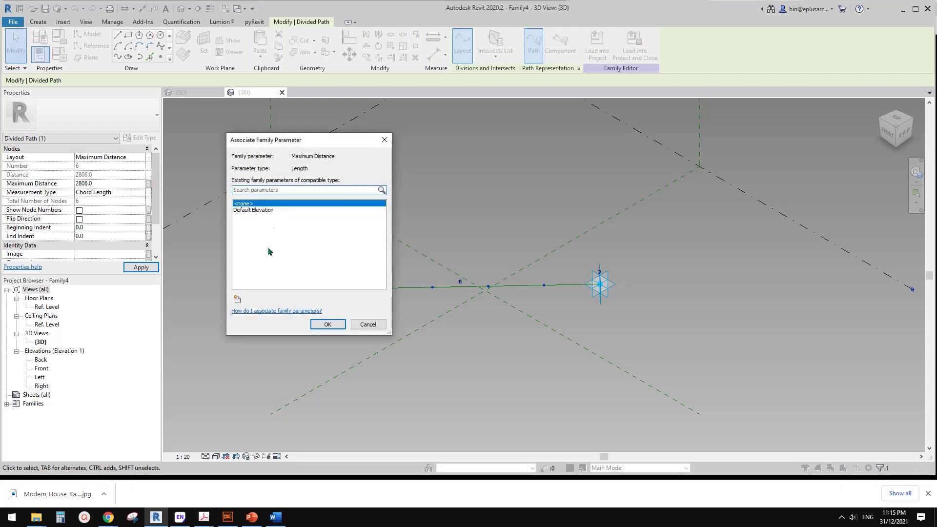
click(238, 300)
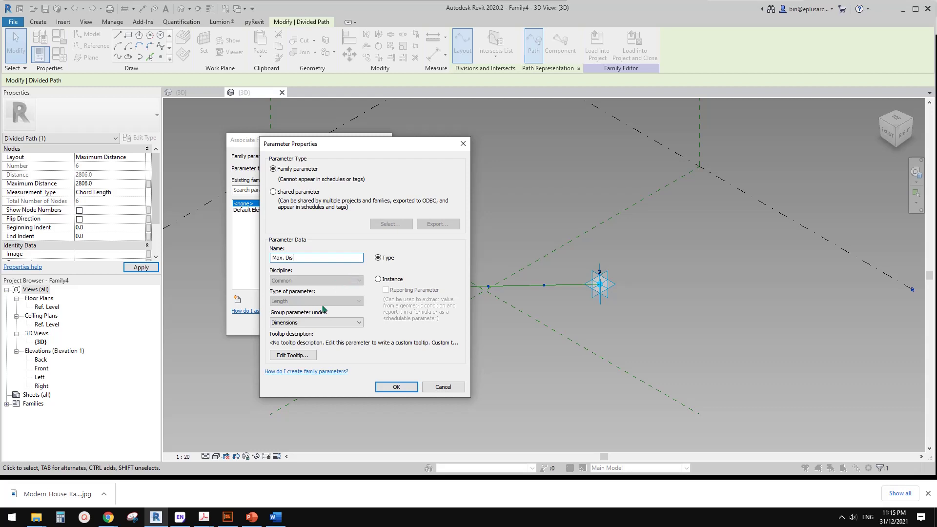
click(397, 387)
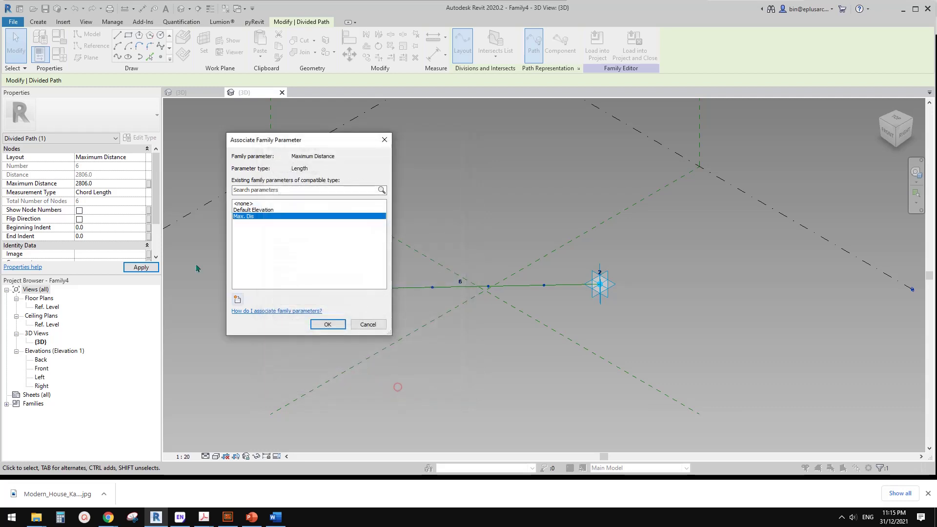
click(337, 325)
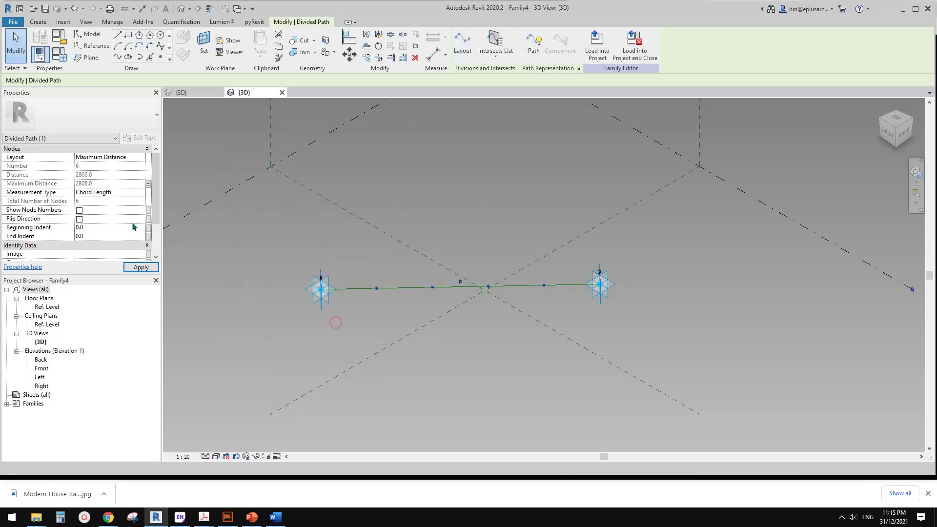
Load the Family3 railing into the new family and place it between the second and third nodes of the divided path
click(204, 94)
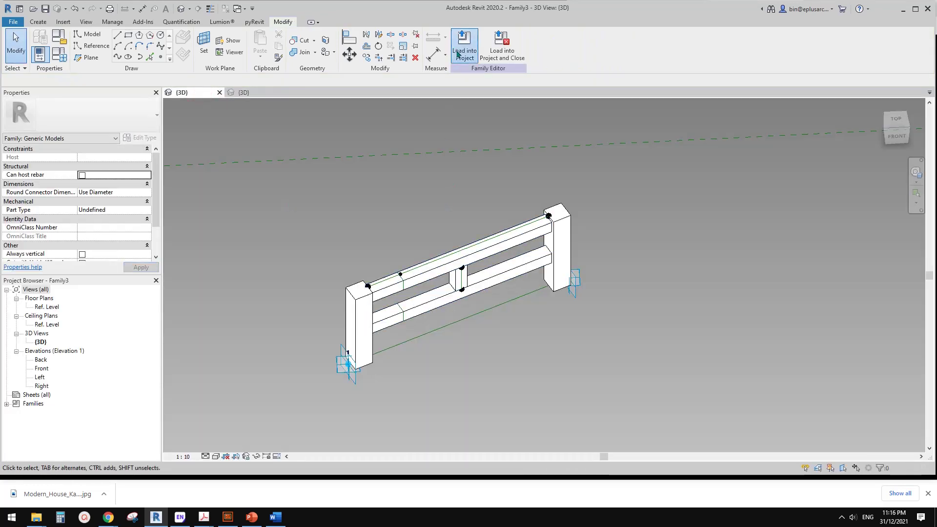
click(459, 54)
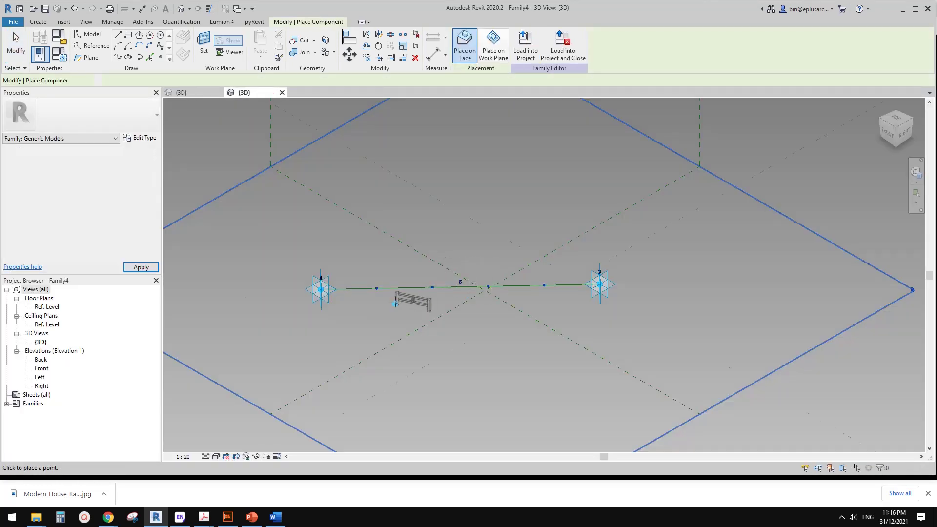
scroll(395, 303, up, 3)
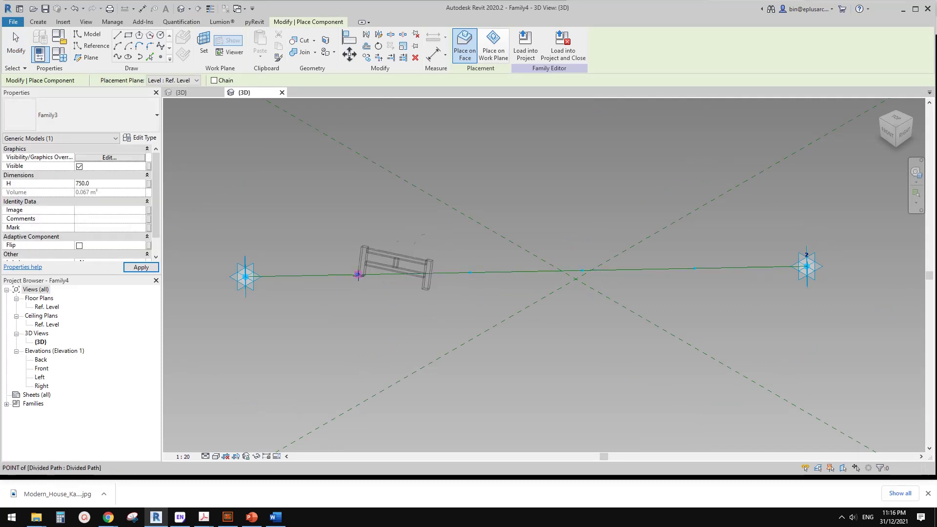
click(470, 272)
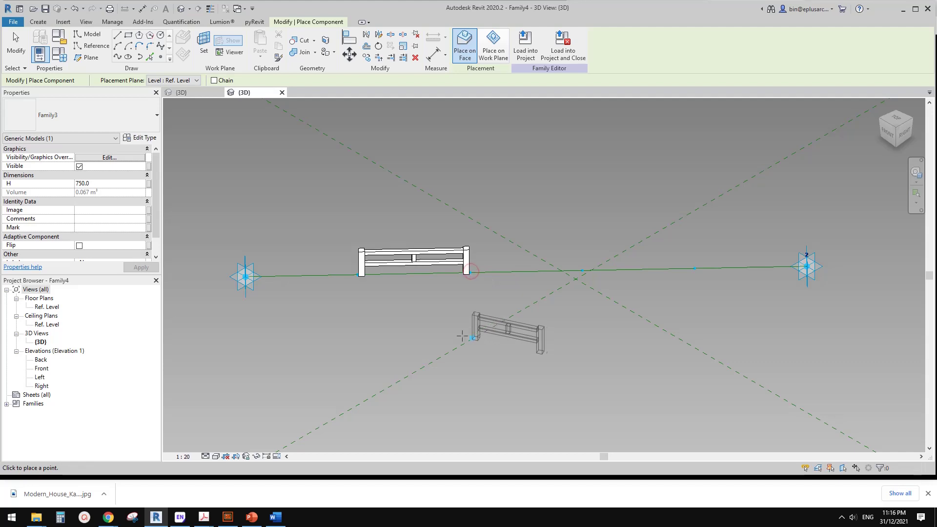
key(Escape)
key(Escape)
Repeat the placed railing component along the whole divided path
shift+middle_drag(405, 204, 457, 114)
click(391, 47)
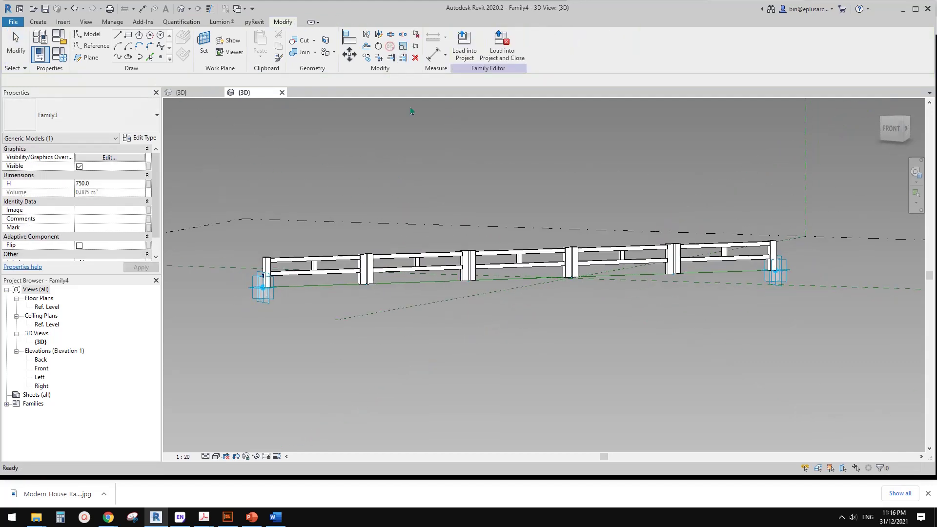
shift+middle_drag(465, 221, 446, 282)
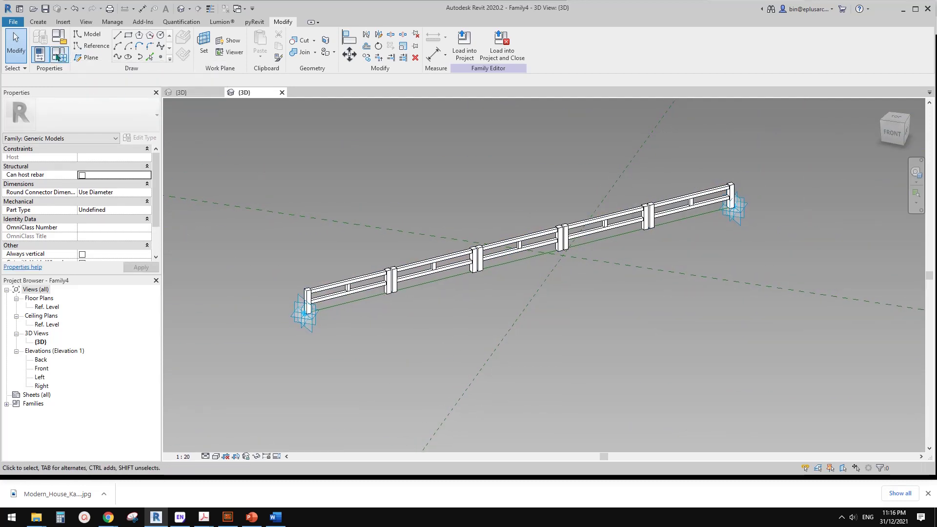
Set the Max. Dis parameter to 1500 in the family types
click(60, 57)
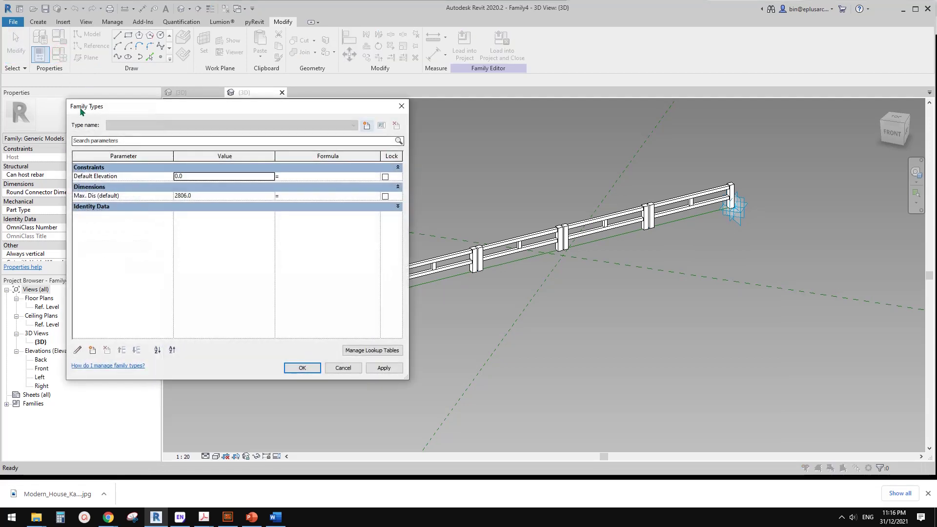
click(215, 196)
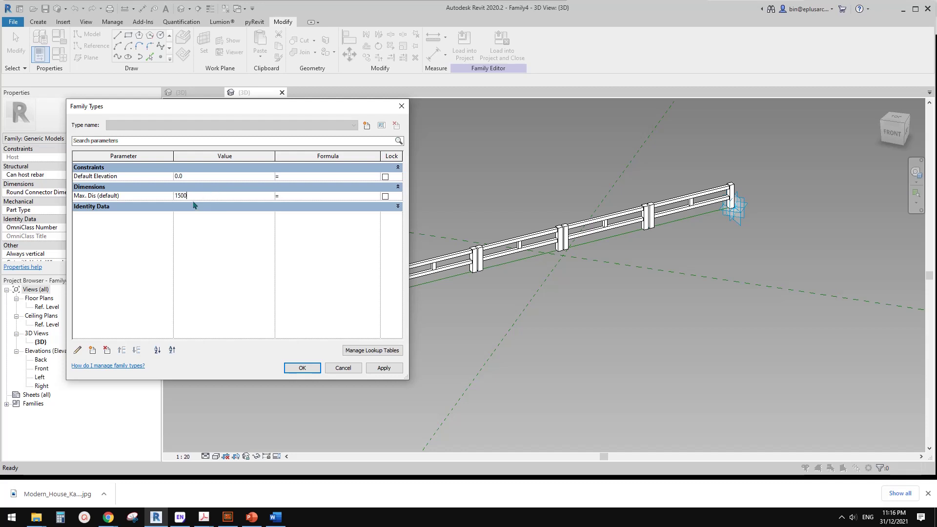
click(302, 367)
Move the second adaptive point closer to the first to test how the repeated railing adjusts its bays
shift+middle_drag(306, 366, 496, 269)
scroll(729, 286, up, 2)
click(679, 260)
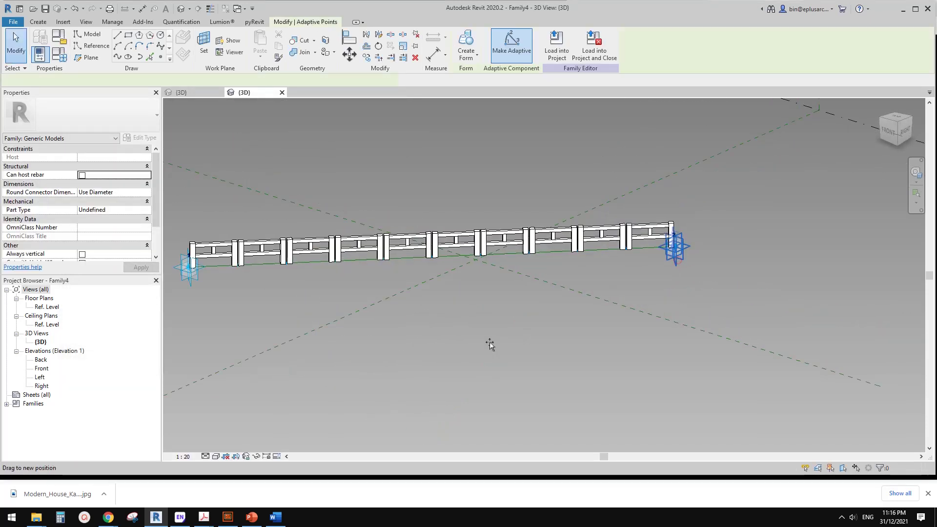
shift+middle_drag(481, 349, 596, 257)
key(Escape)
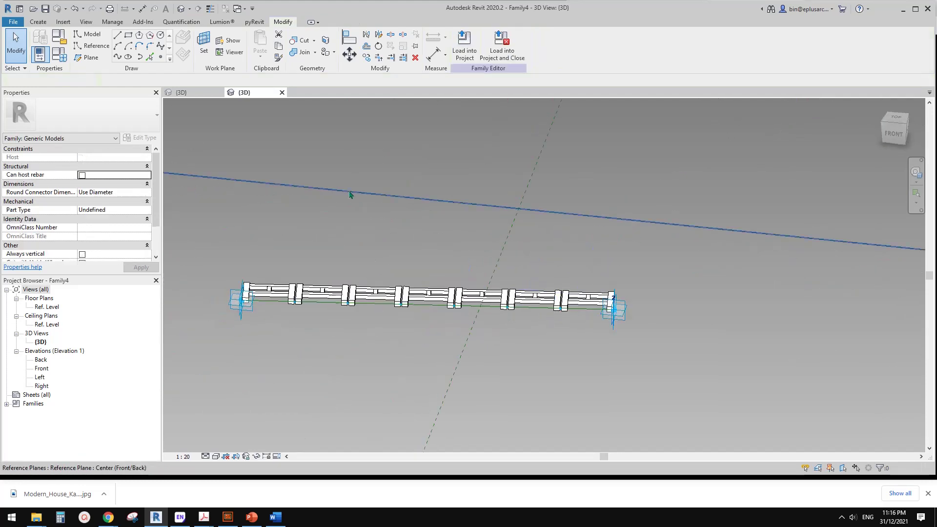
Turn on Always vertical for the Family3 railing and reload it into Family4, overwriting the existing version
click(193, 94)
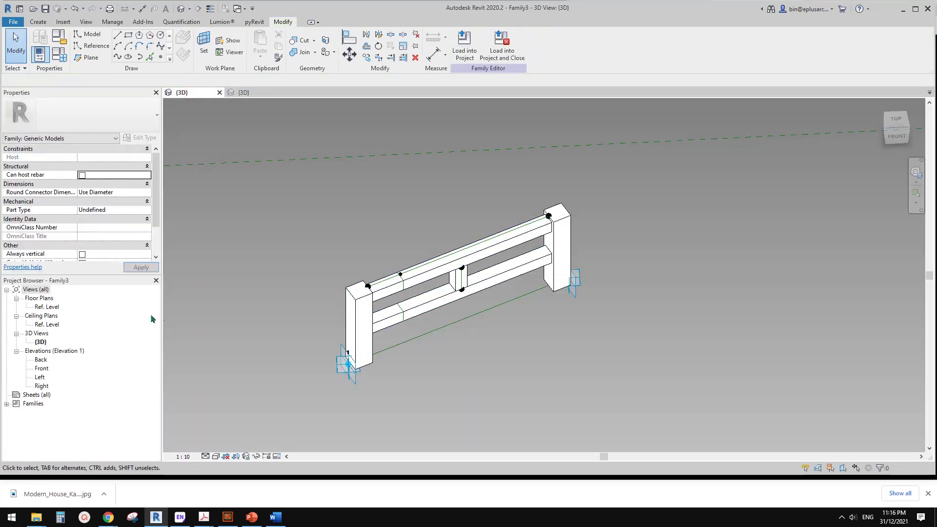
scroll(88, 262, down, 2)
click(82, 219)
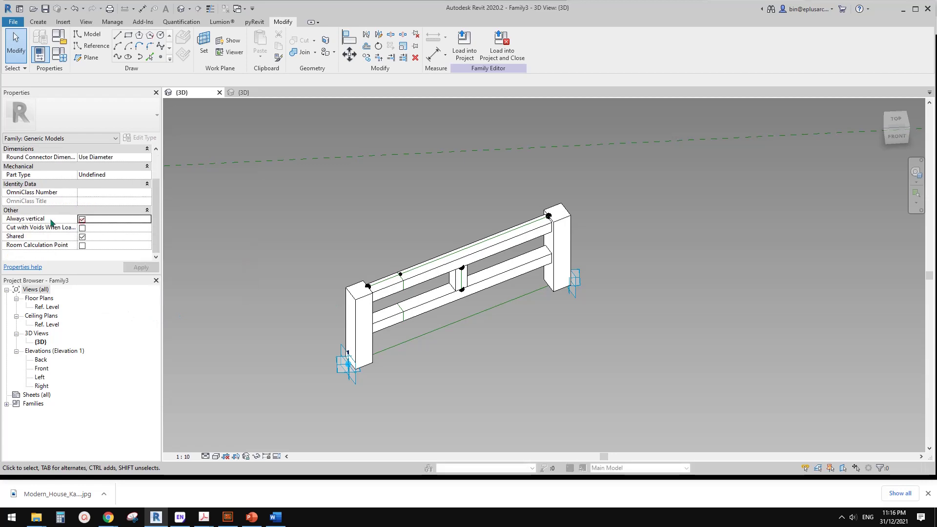
click(464, 47)
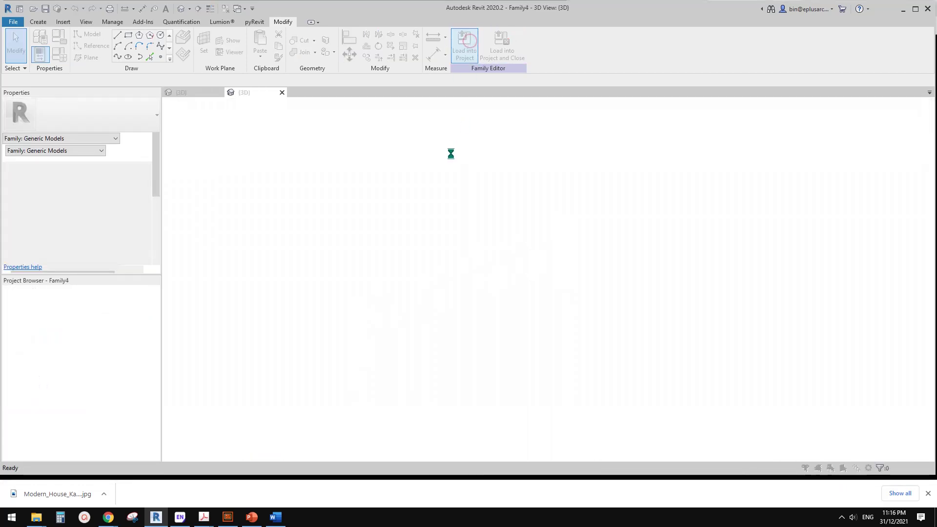
click(407, 228)
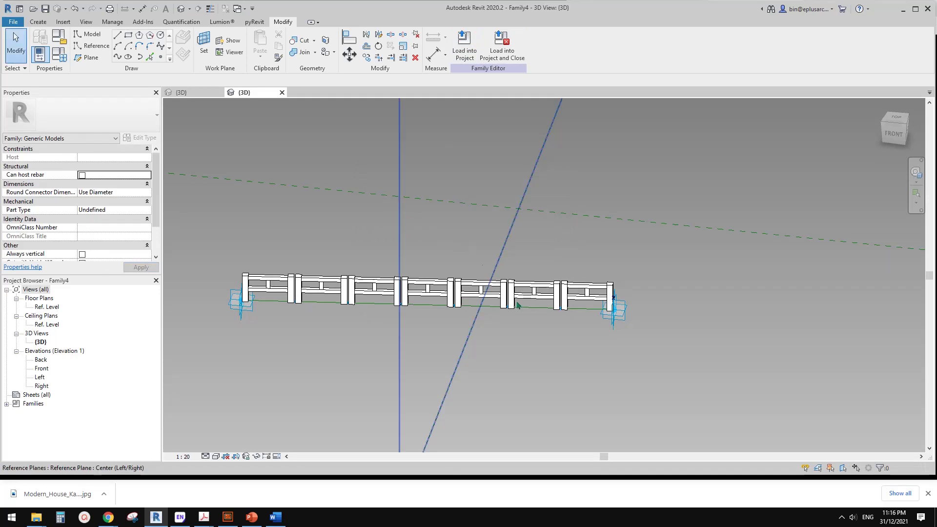
shift+middle_drag(515, 298, 488, 270)
scroll(465, 267, up, 1)
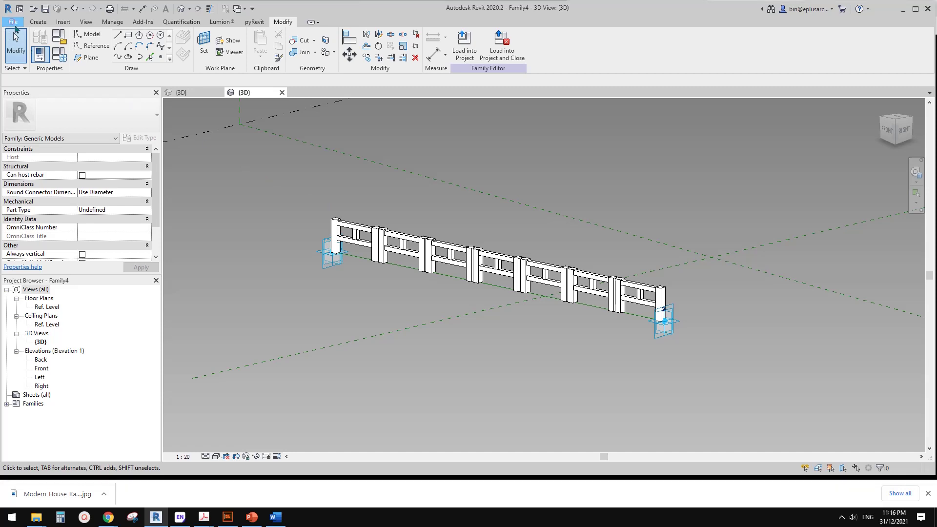
Create a new project from the Architectural Template
click(11, 22)
mouse_move(68, 62)
click(104, 64)
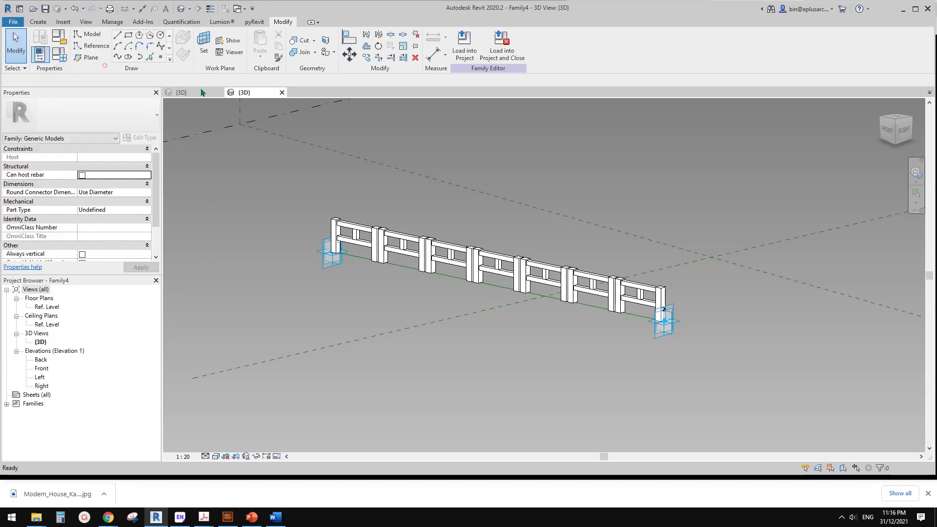
click(249, 154)
click(223, 174)
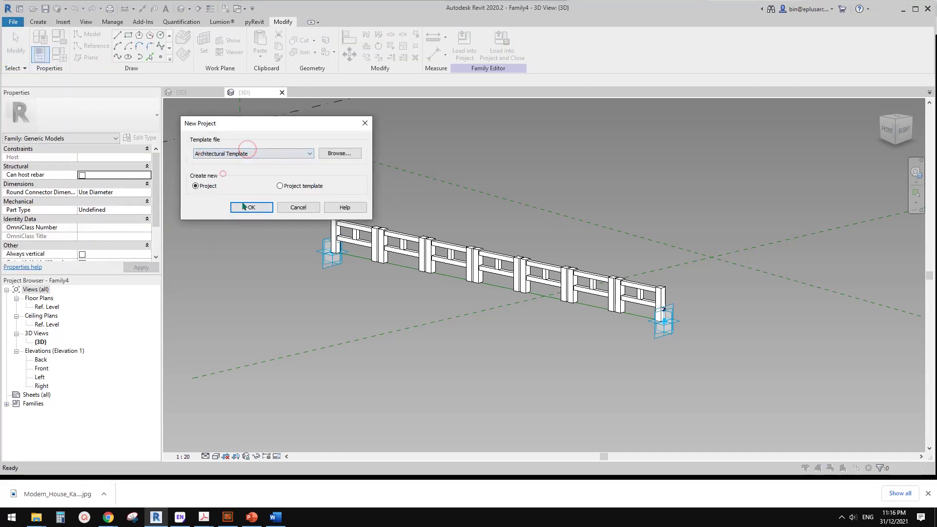
click(244, 205)
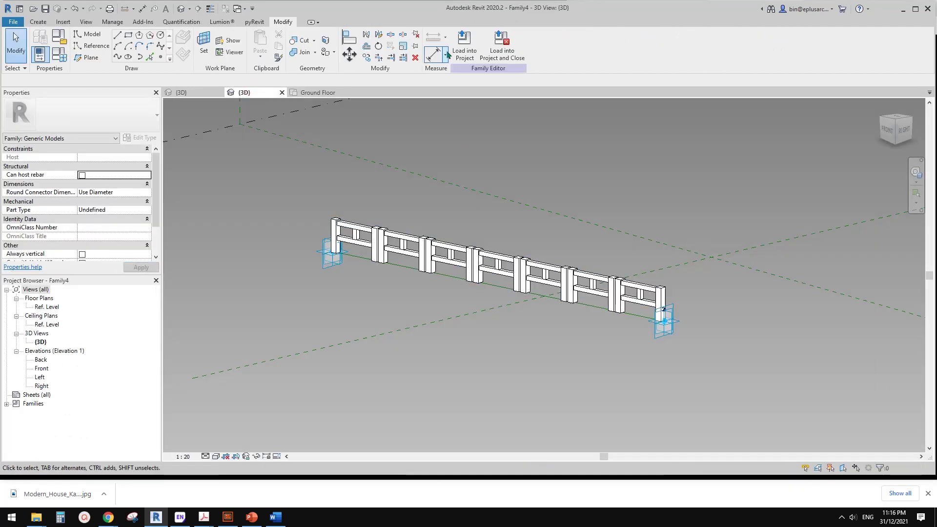
Load the Family4 railing into Project1 and place one horizontal run on the Ground Floor plan
click(455, 45)
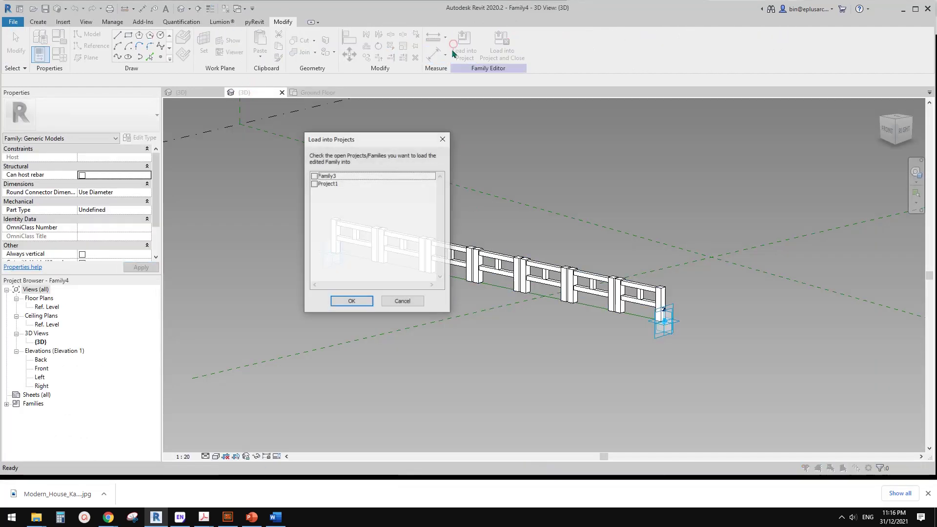
click(352, 302)
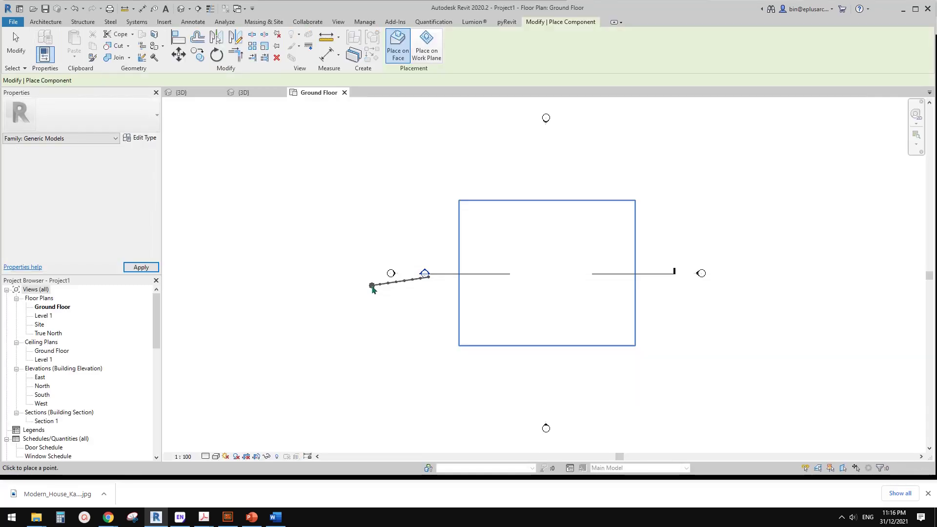
scroll(481, 268, up, 4)
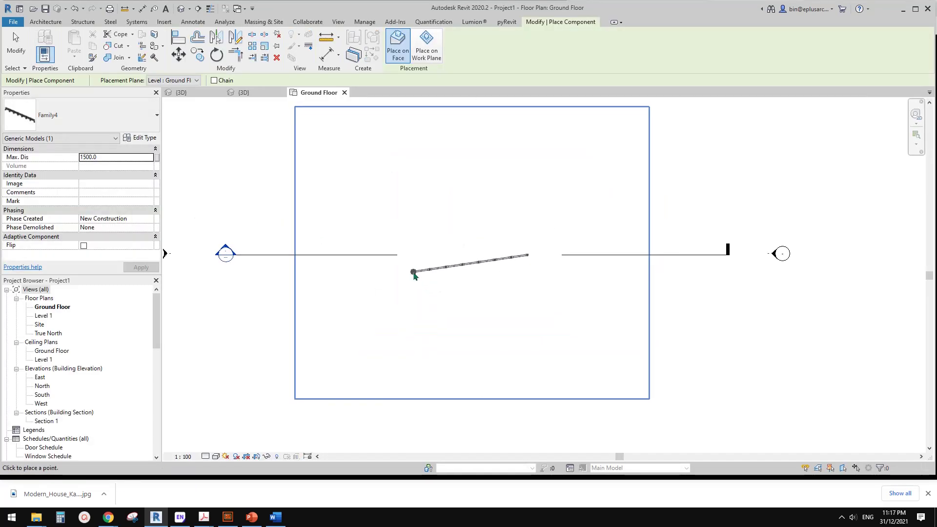
middle_drag(394, 227, 380, 243)
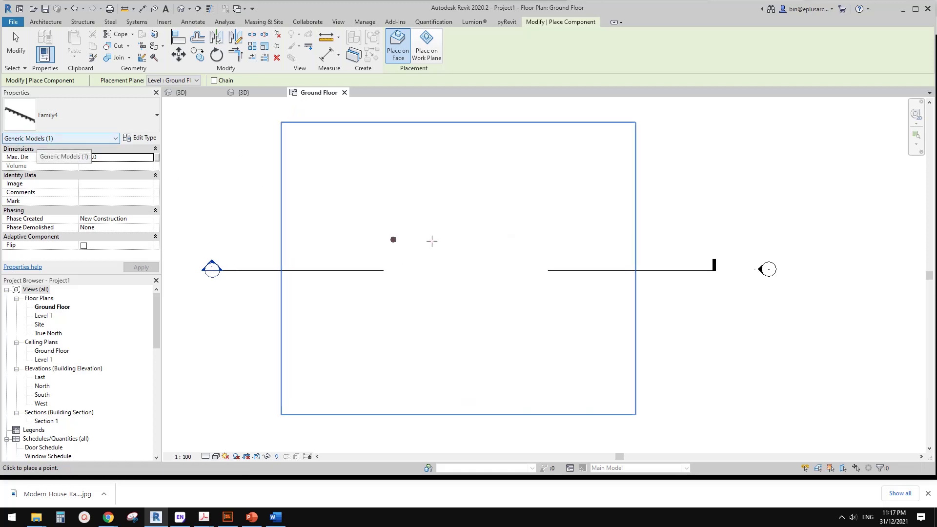
click(483, 232)
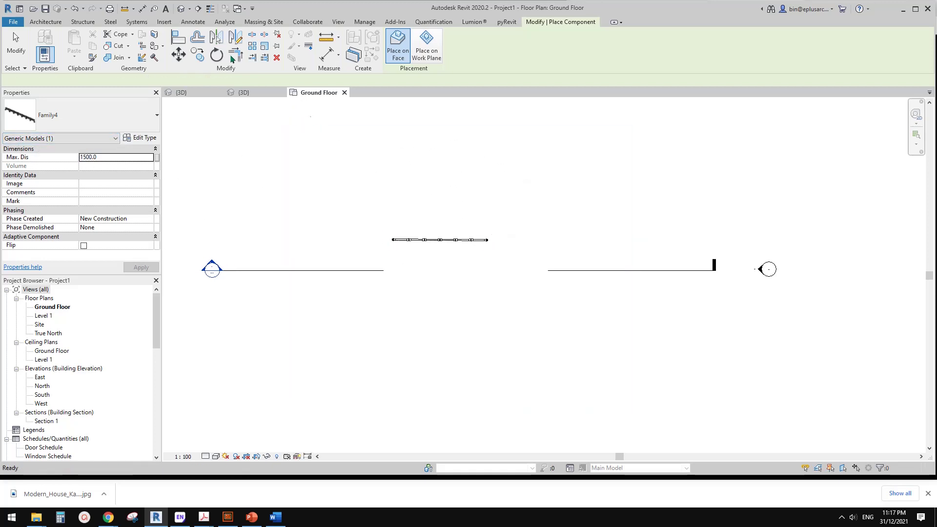
Open the project's 3D view and examine how the placed railing run divides into bays
shift+middle_drag(435, 237, 508, 244)
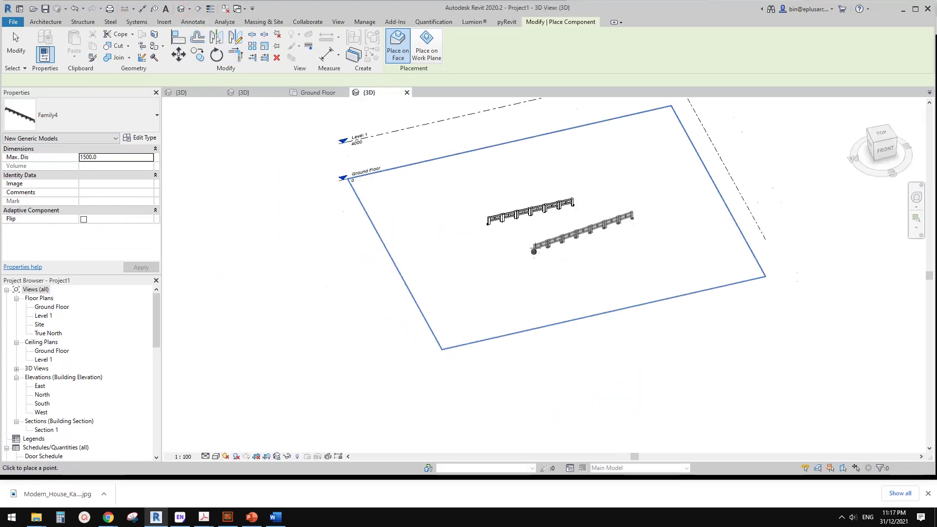
scroll(532, 248, up, 5)
middle_drag(478, 182, 493, 253)
key(Escape)
scroll(397, 268, down, 5)
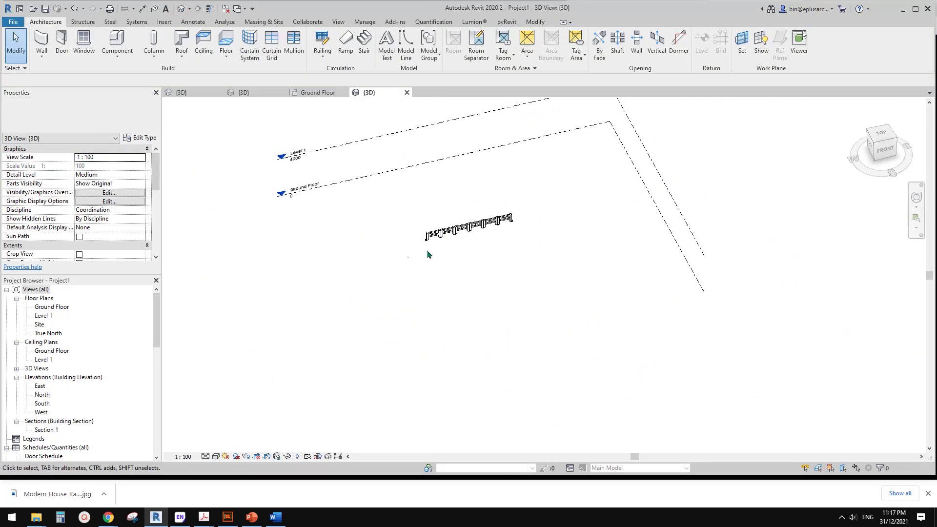
scroll(456, 239, up, 3)
click(458, 238)
middle_drag(459, 245, 433, 261)
scroll(397, 255, up, 2)
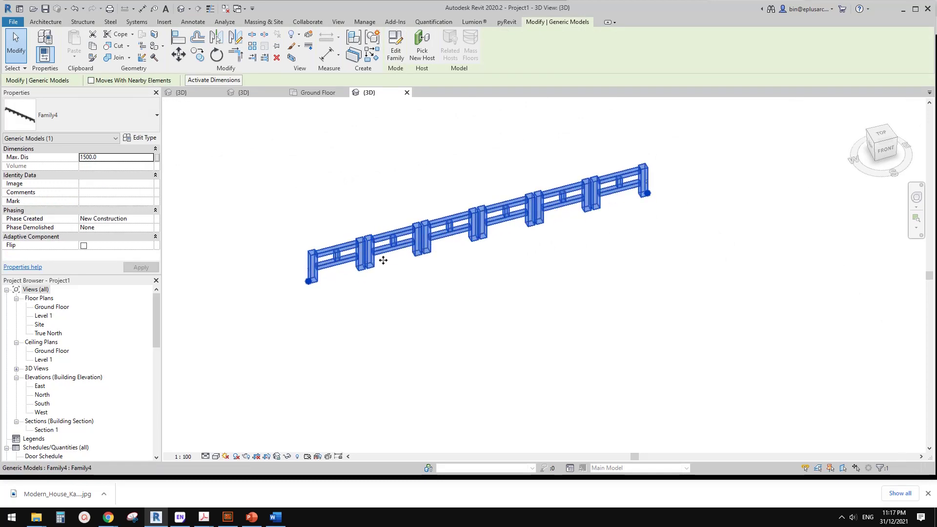
middle_drag(383, 260, 383, 269)
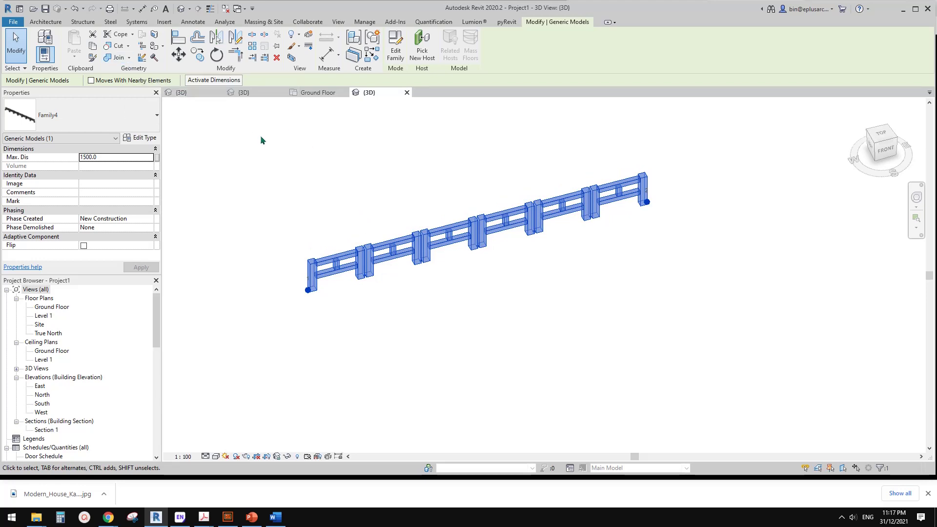
Place a second, shorter Family4 railing run in front of the first one in the 3D view
click(53, 23)
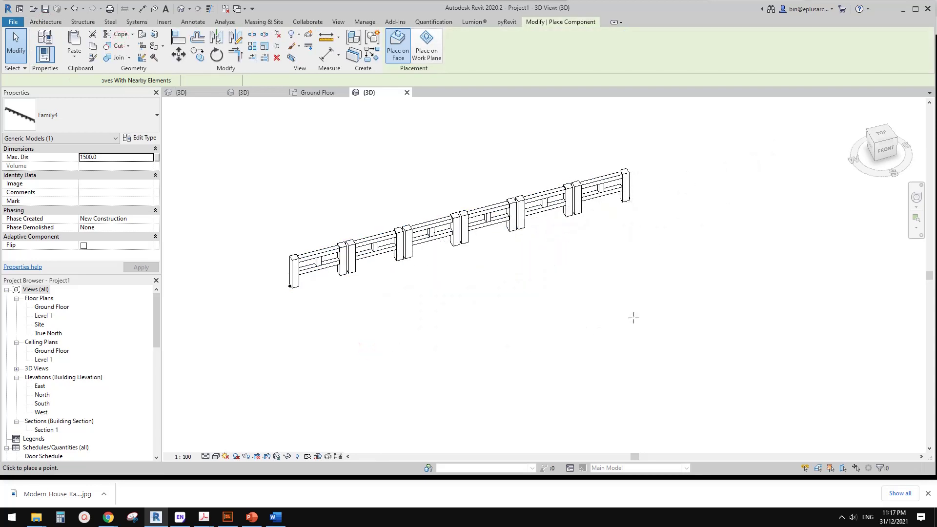
click(605, 370)
middle_drag(600, 360, 483, 303)
Draw a straight Double brick - 270 wall with an unconnected height of 8000 beside the two railing runs
key(w)
key(a)
click(577, 185)
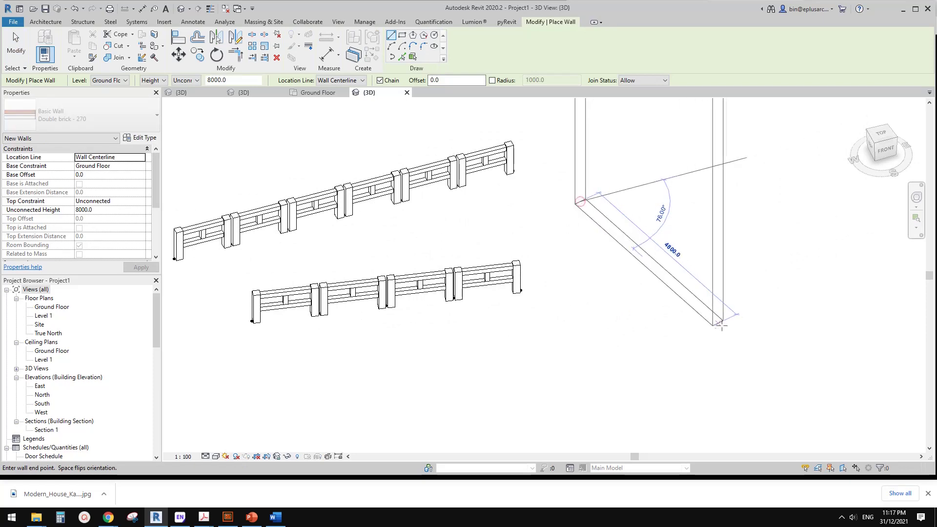
click(749, 352)
scroll(595, 354, down, 1)
key(Escape)
key(Escape)
Create a similar Family4 railing from the shorter run and place it diagonally on the wall's face
click(520, 328)
middle_drag(519, 327, 476, 289)
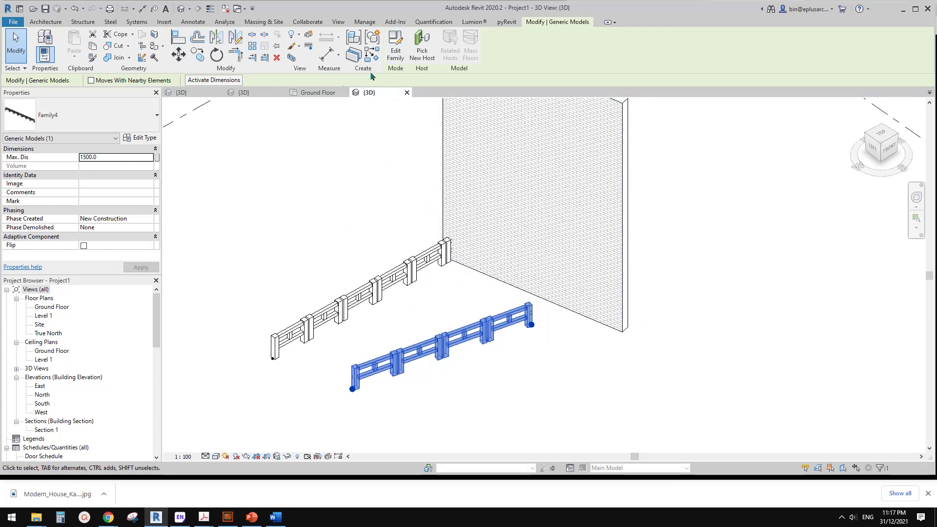
click(372, 58)
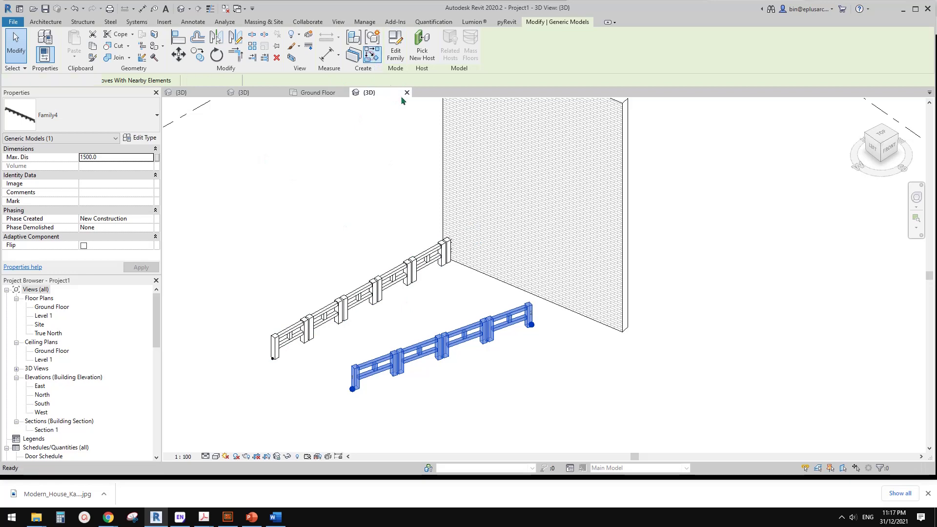
click(556, 153)
key(Escape)
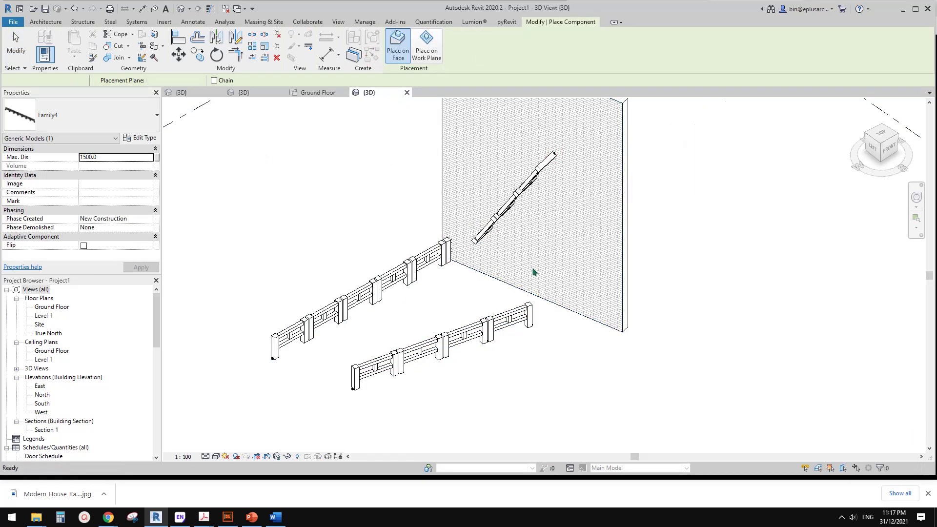
shift+middle_drag(534, 270, 492, 295)
key(Escape)
Examine the shorter railing run up close for visible path nodes between its posts
scroll(413, 363, up, 4)
middle_drag(475, 327, 609, 262)
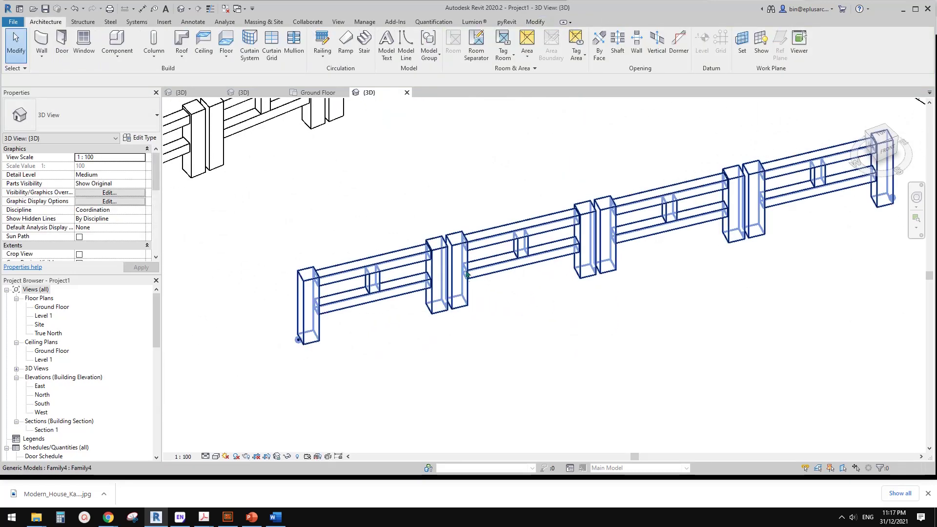
click(608, 261)
shift+middle_drag(518, 303, 454, 249)
click(454, 249)
middle_drag(366, 191, 412, 236)
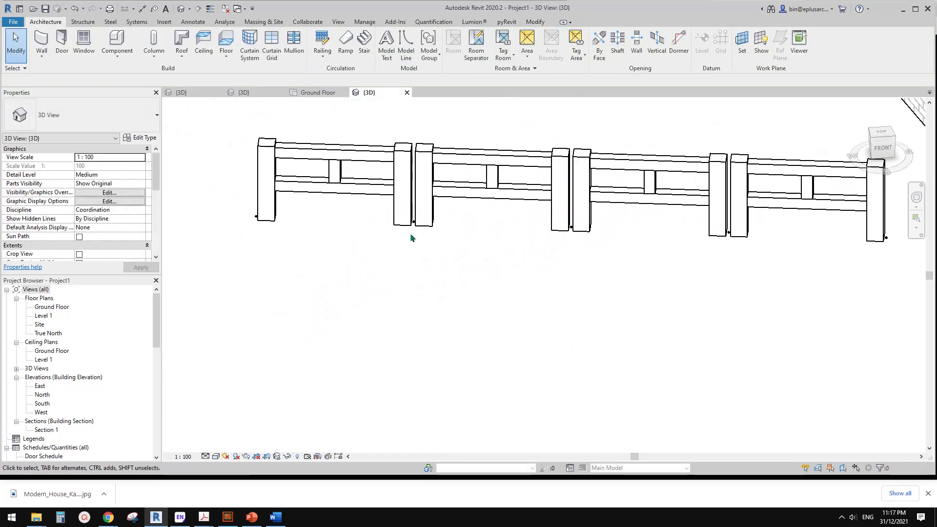
shift+middle_drag(279, 254, 286, 257)
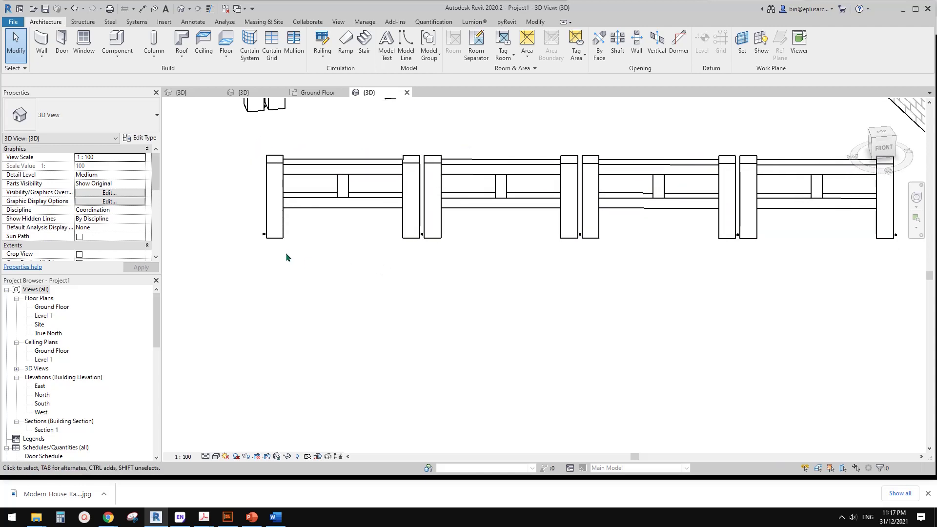
middle_drag(418, 260, 373, 293)
scroll(420, 316, down, 1)
Open the Family4 railing for editing and hide the nodes in its divided path's representation
click(365, 277)
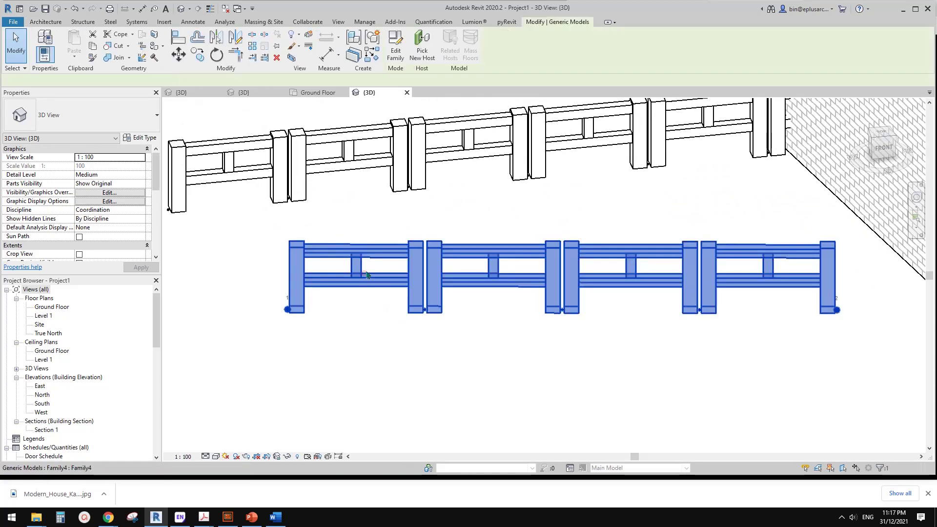
click(393, 53)
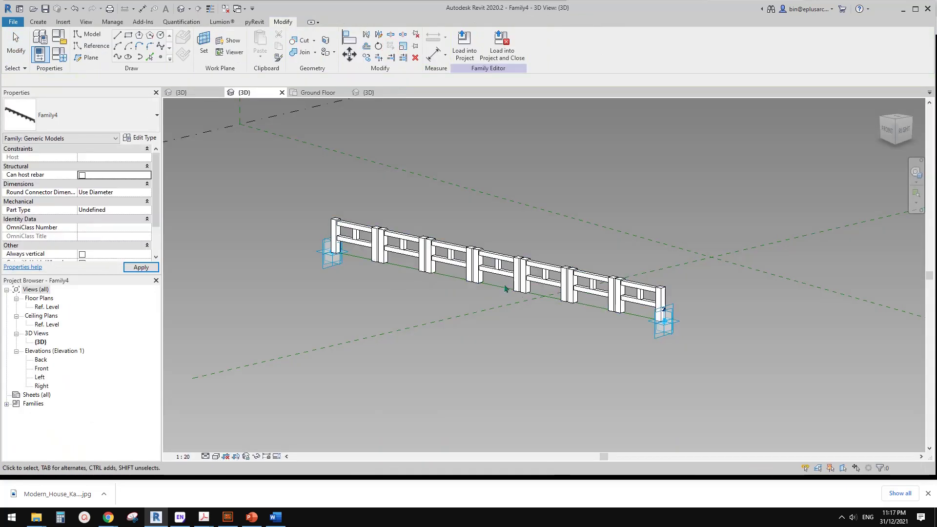
key(Tab)
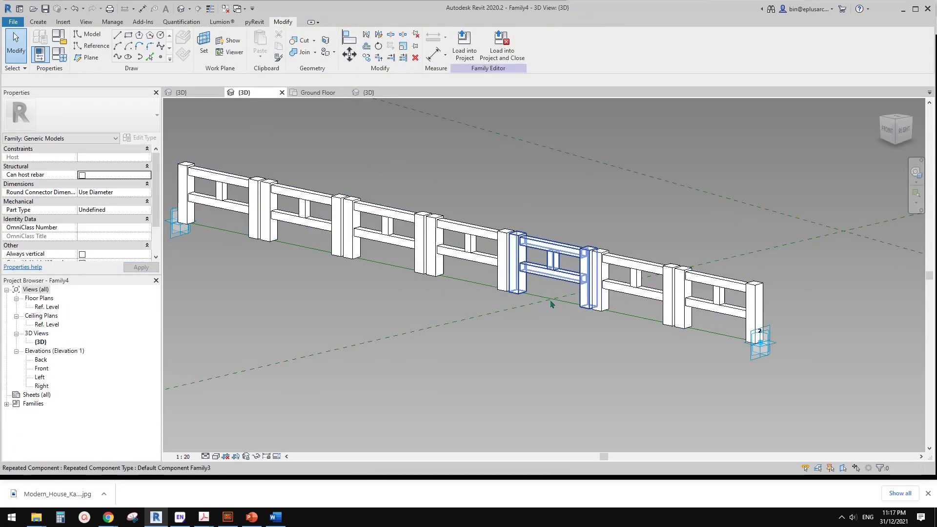
key(Tab)
click(550, 301)
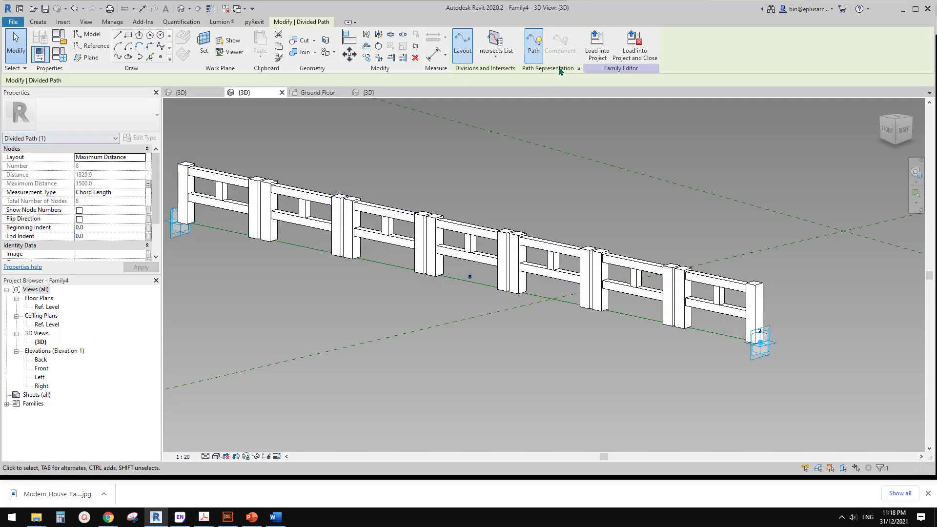
click(579, 69)
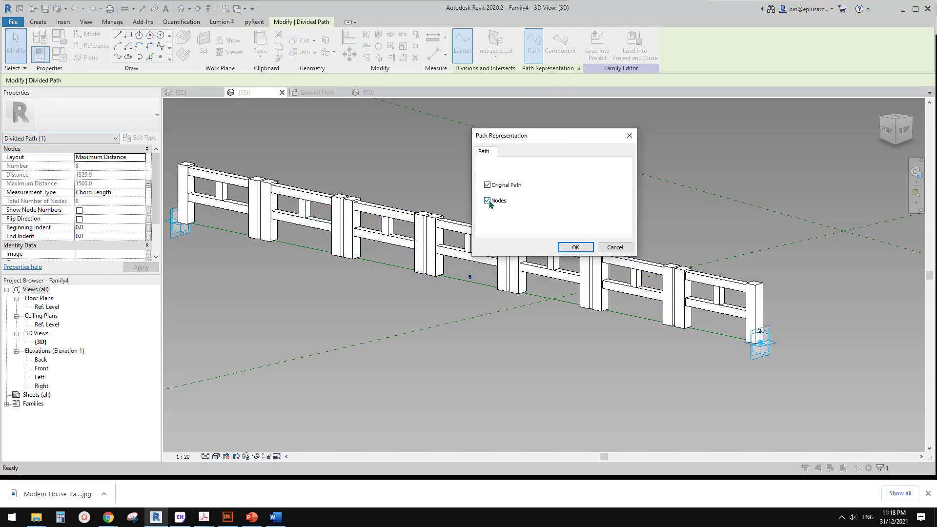
click(572, 246)
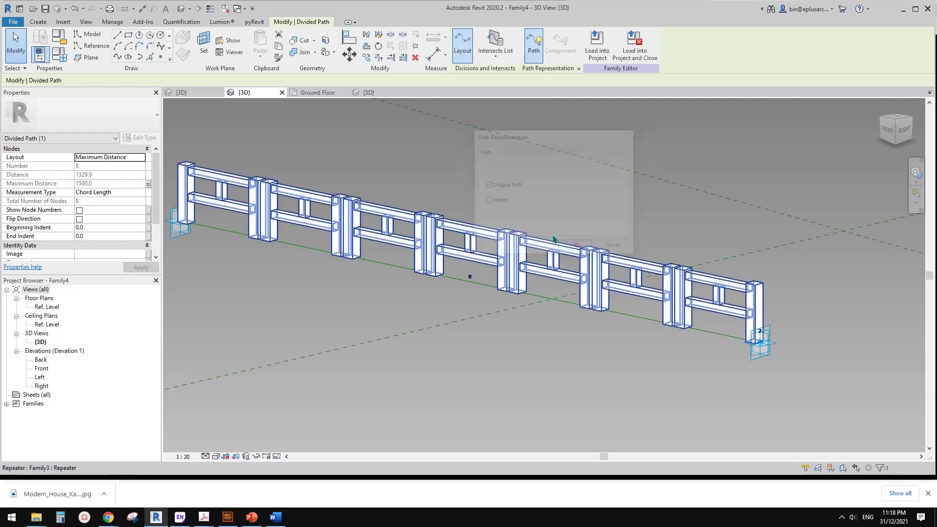
shift+middle_drag(532, 204, 549, 197)
Reload Family4 into Project1, overwriting the existing version without its parameter values
click(601, 38)
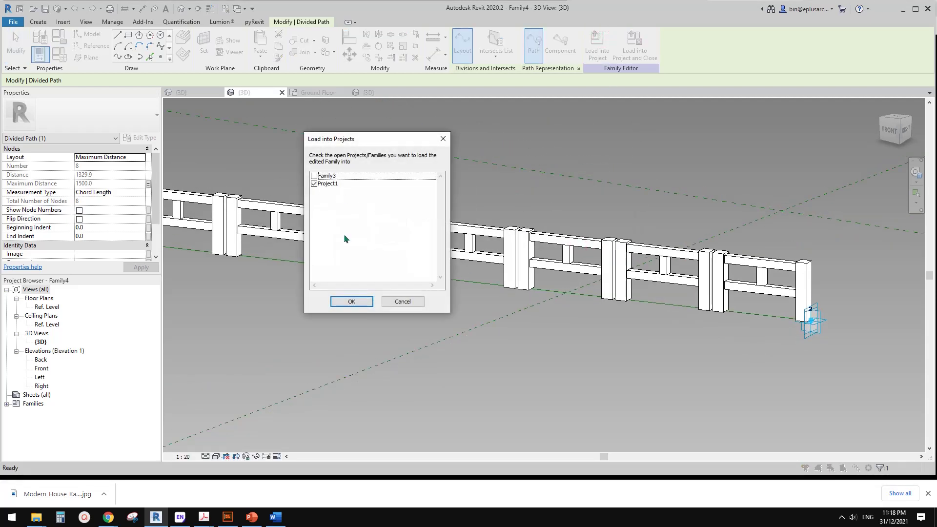
click(352, 302)
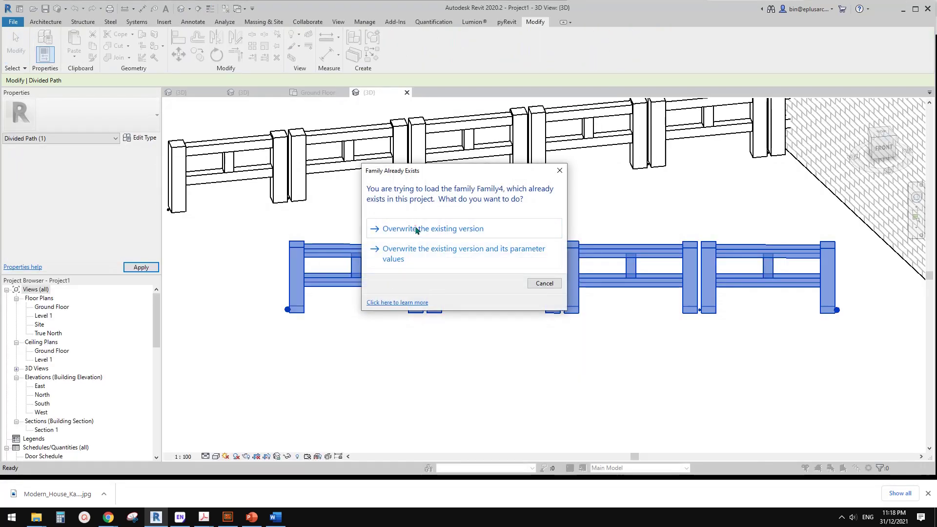
click(417, 229)
click(397, 317)
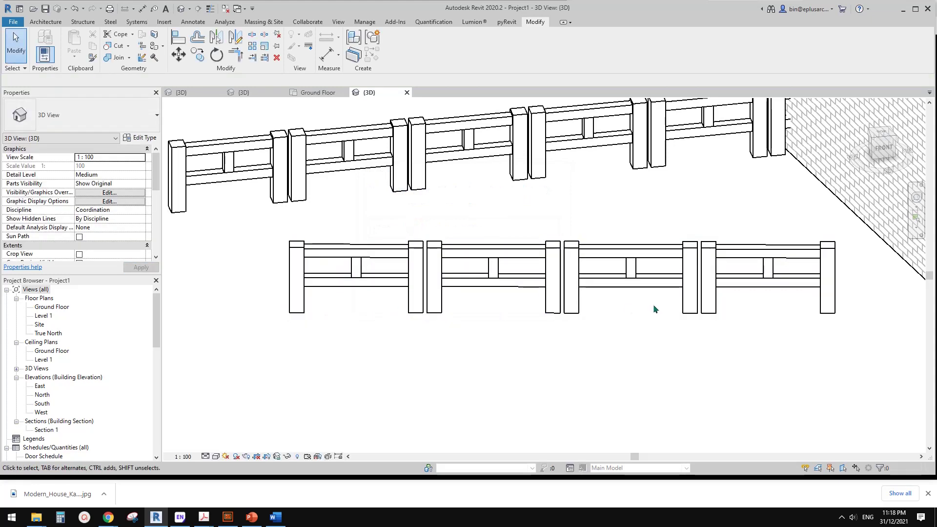
Return to the Family4 3D view and place a reference point on the railing's path beneath the first bay
scroll(459, 292, down, 2)
shift+middle_drag(452, 293, 412, 270)
click(318, 93)
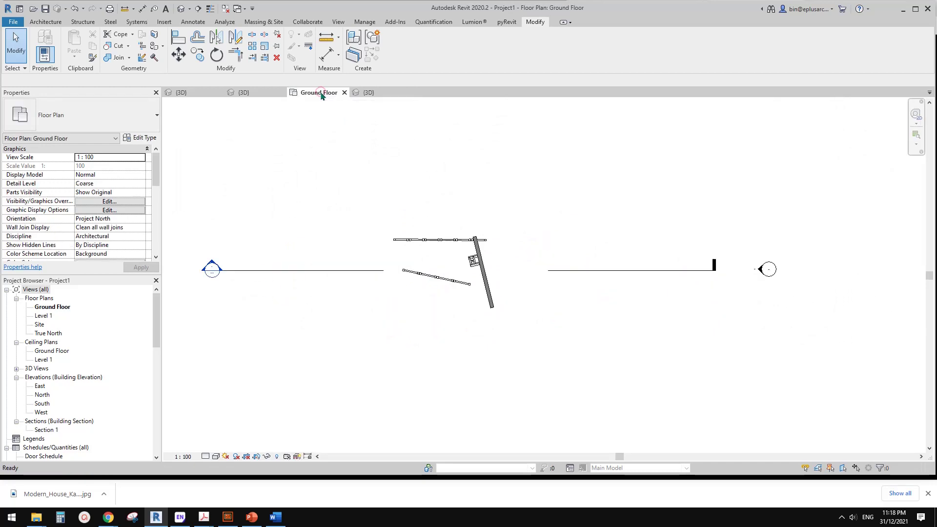
click(264, 92)
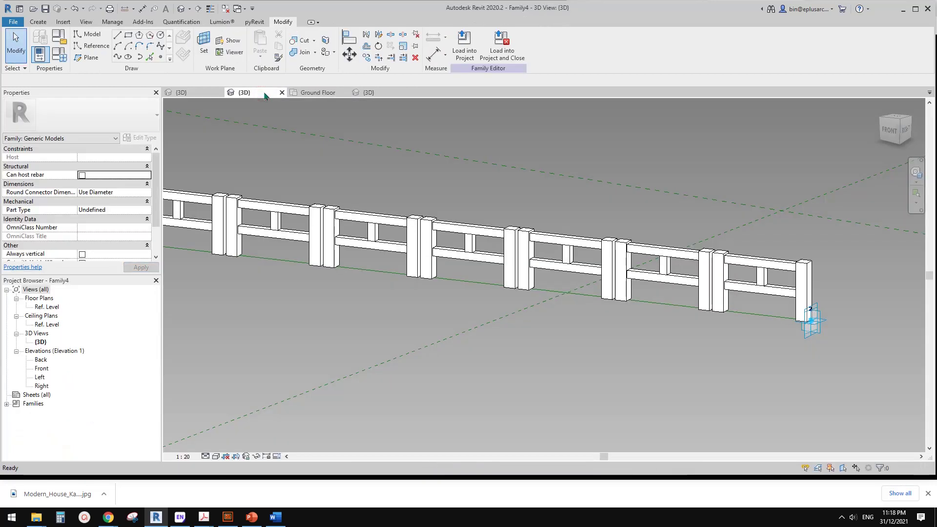
scroll(414, 265, down, 2)
middle_drag(415, 265, 552, 262)
scroll(374, 266, up, 5)
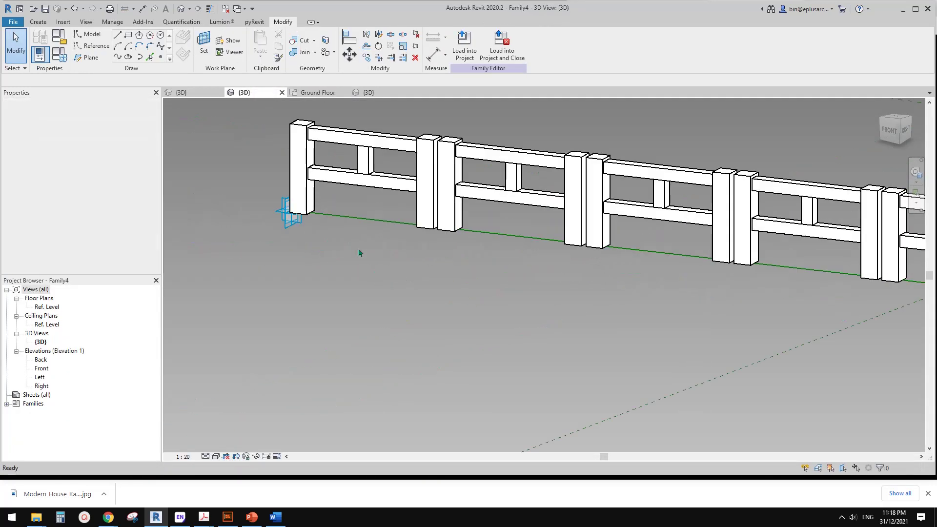
click(359, 218)
shift+middle_drag(337, 213, 281, 184)
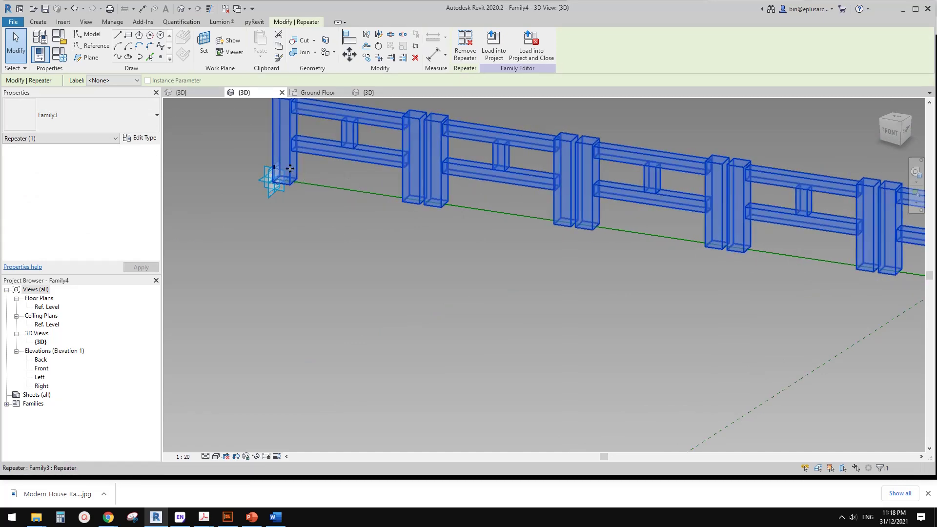
middle_drag(347, 186, 360, 217)
click(160, 58)
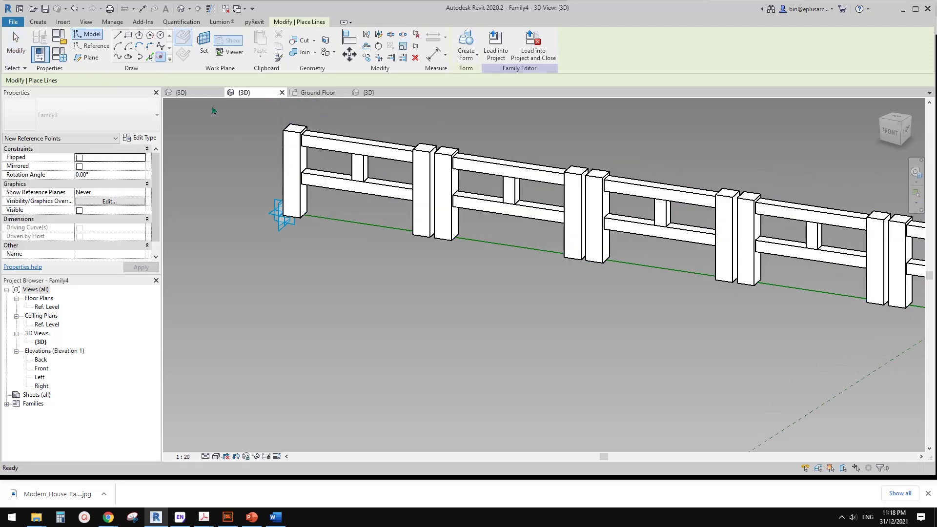
click(351, 222)
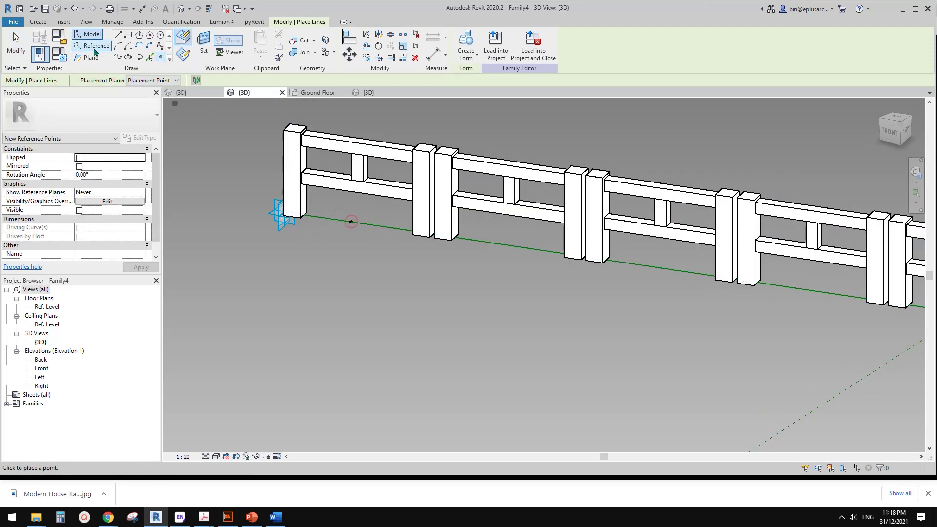
Sketch a reference-line rectangle about 220 mm high on the new point's work plane perpendicular to the path, starting at the point
click(127, 37)
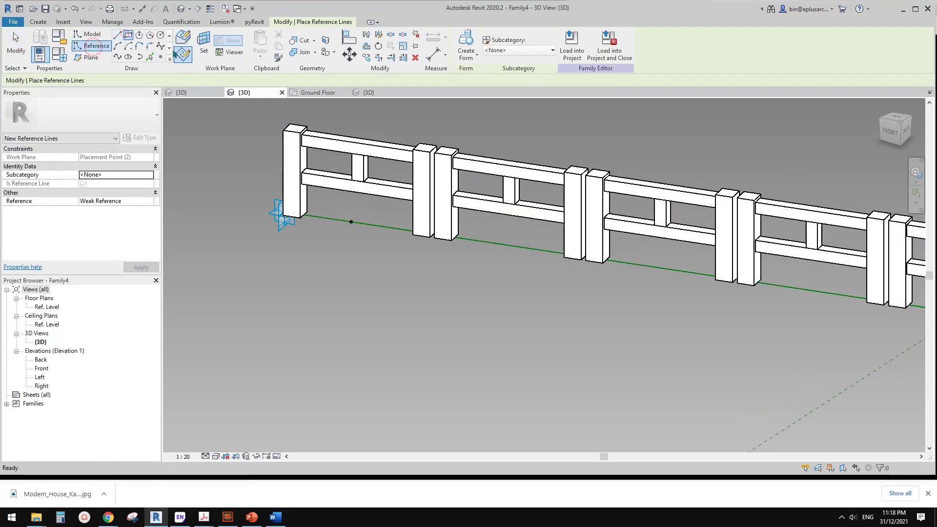
click(204, 43)
click(228, 80)
click(352, 222)
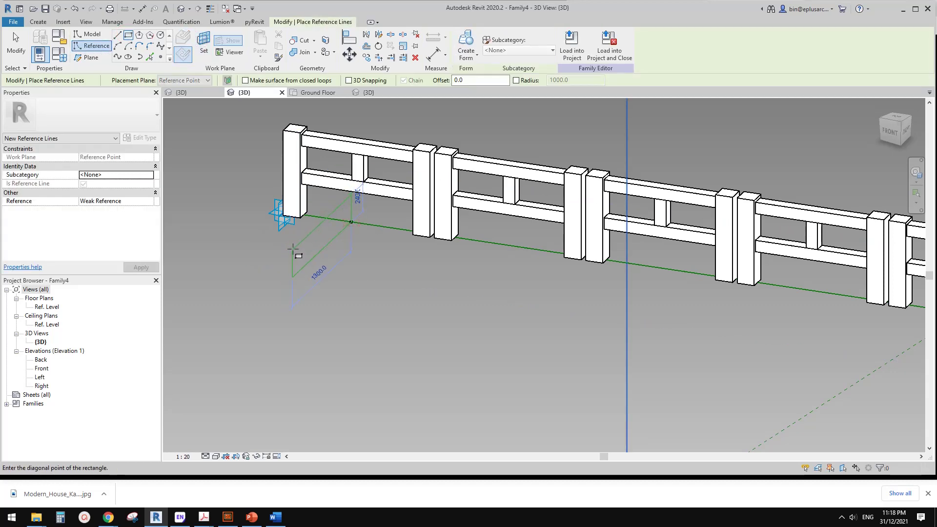
shift+middle_drag(308, 259, 223, 198)
scroll(385, 238, up, 3)
key(Escape)
key(Tab)
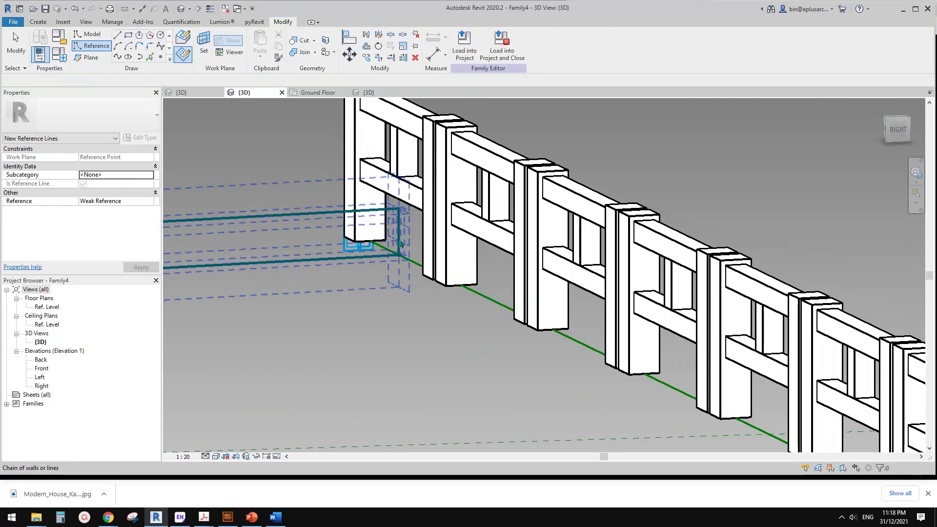
click(399, 238)
key(Escape)
scroll(336, 246, down, 2)
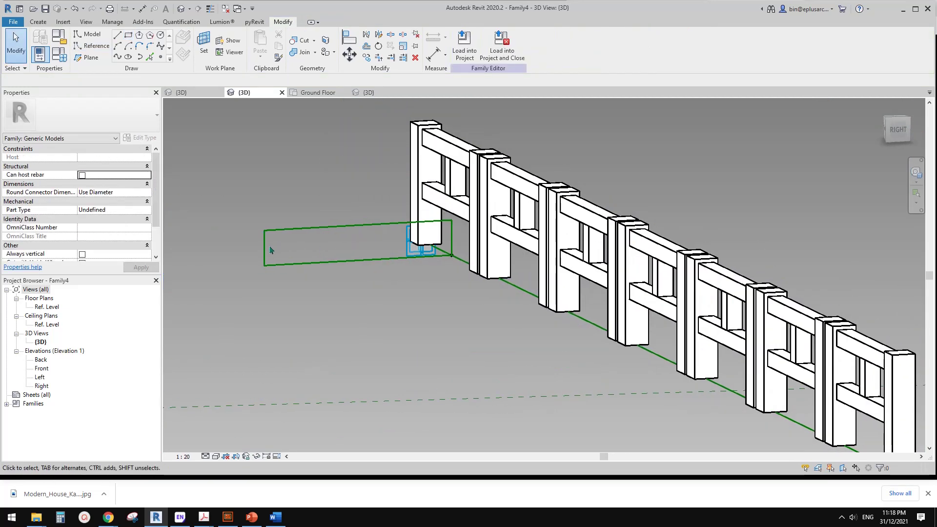
Move the rectangle's outer side in to about 880 mm wide, and shift its inner side slightly past the railing path
drag(267, 246, 320, 248)
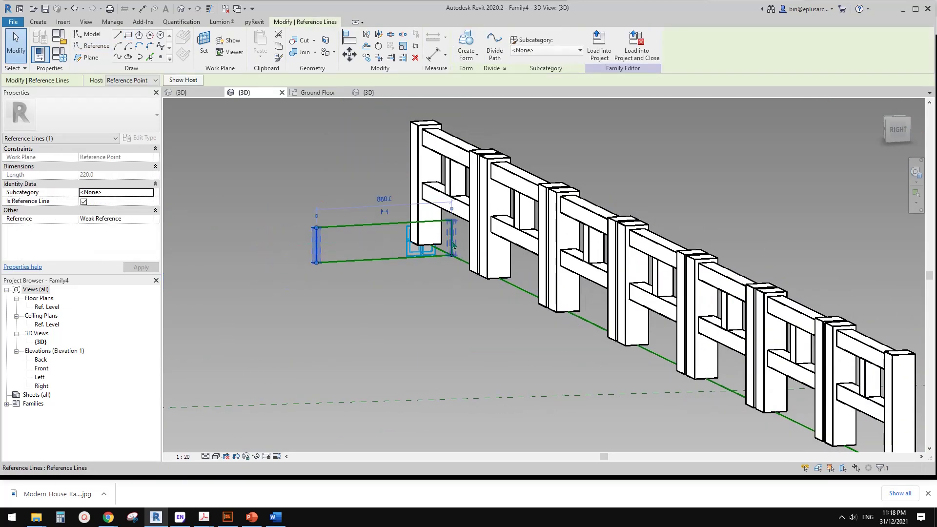
drag(452, 244, 464, 248)
mouse_move(462, 254)
shift+middle_down()
mouse_move(457, 263)
mouse_move(468, 262)
shift+middle_up()
key(Escape)
Create a solid form by sweeping the whole rectangular profile along the railing's reference-line path
key(Tab)
click(433, 257)
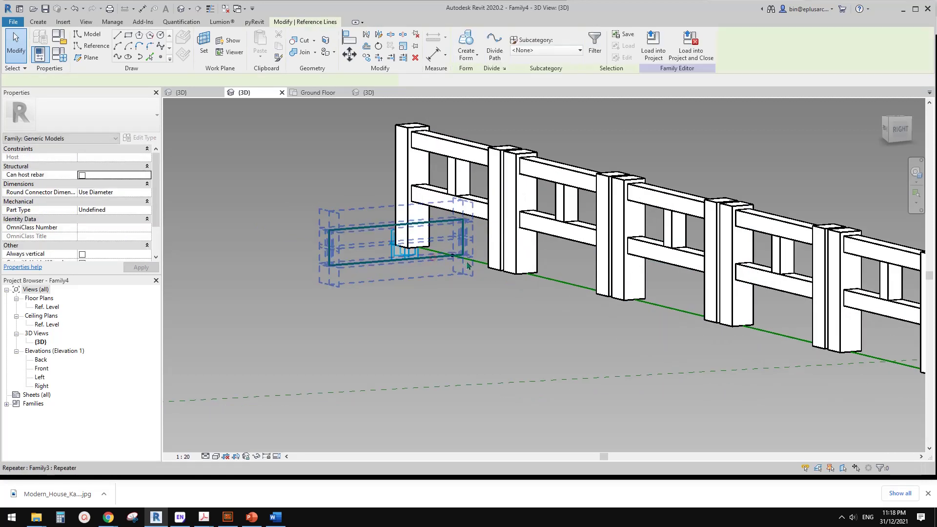
key(Tab)
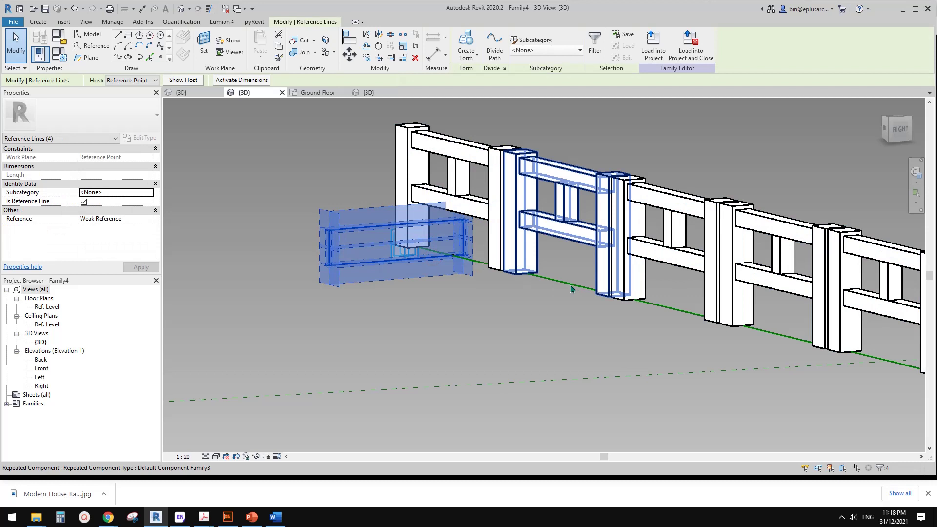
key(Tab)
middle_drag(561, 303, 556, 301)
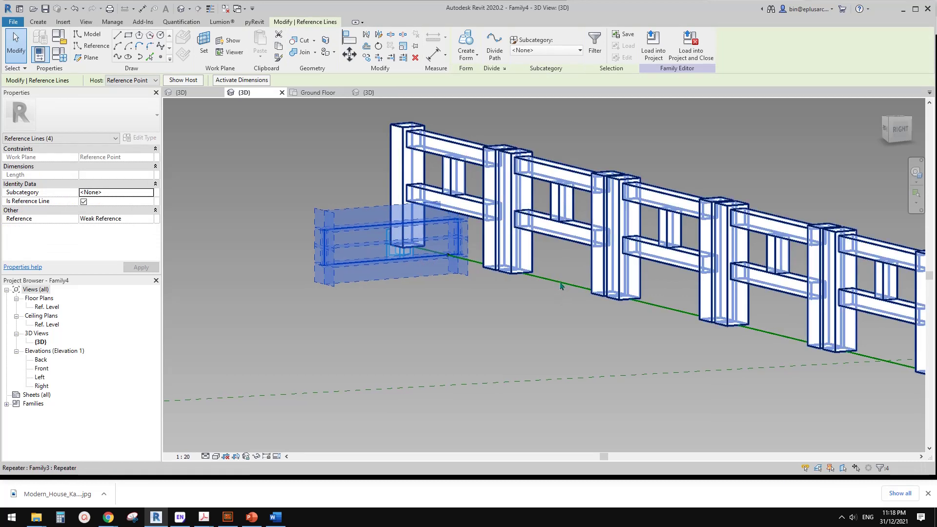
key(Tab)
key(Tab)
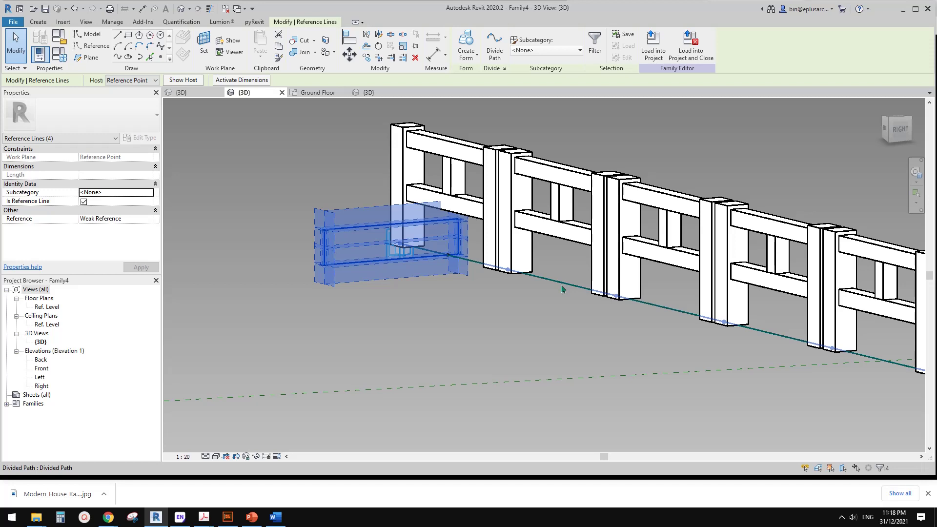
key(Tab)
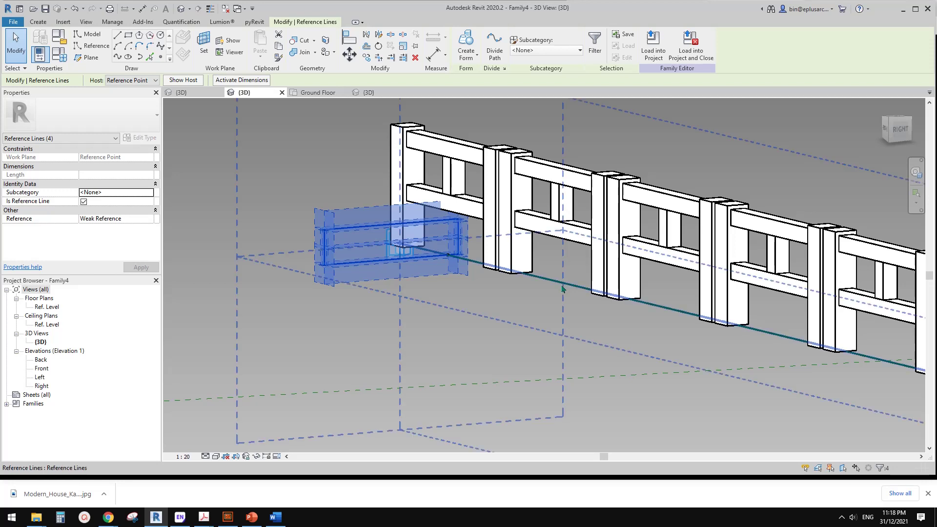
click(562, 287)
click(473, 41)
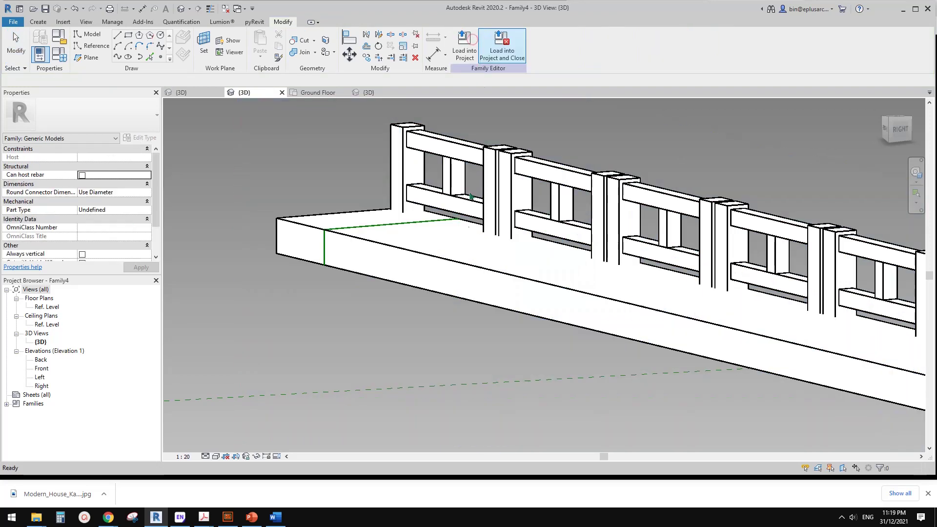
Load the updated Family4 into Project1, overwriting the existing version
scroll(456, 227, down, 3)
shift+middle_drag(440, 247, 586, 259)
scroll(585, 260, up, 1)
shift+middle_drag(486, 238, 493, 267)
click(466, 54)
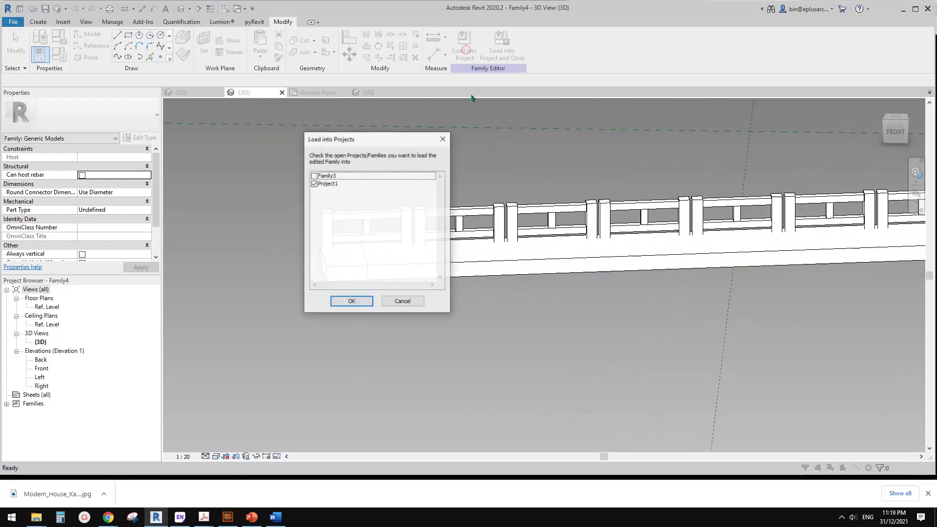
click(351, 301)
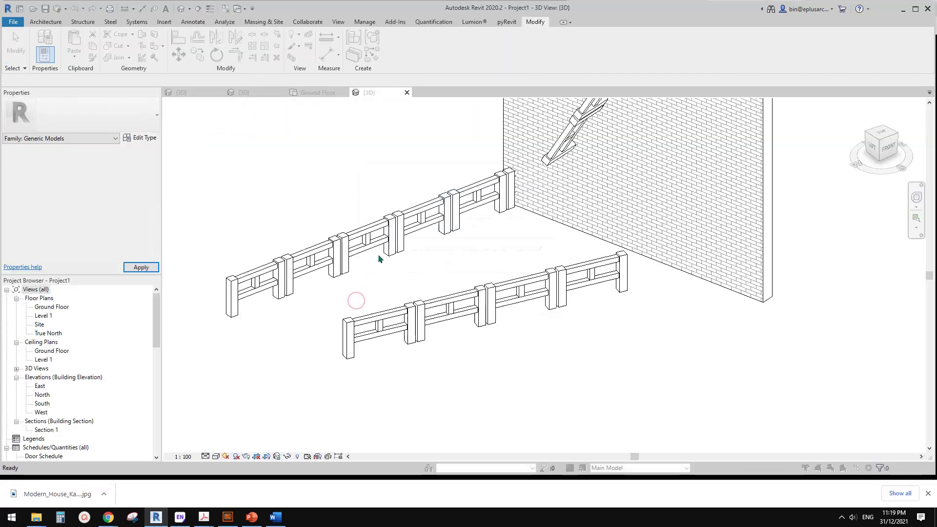
click(405, 252)
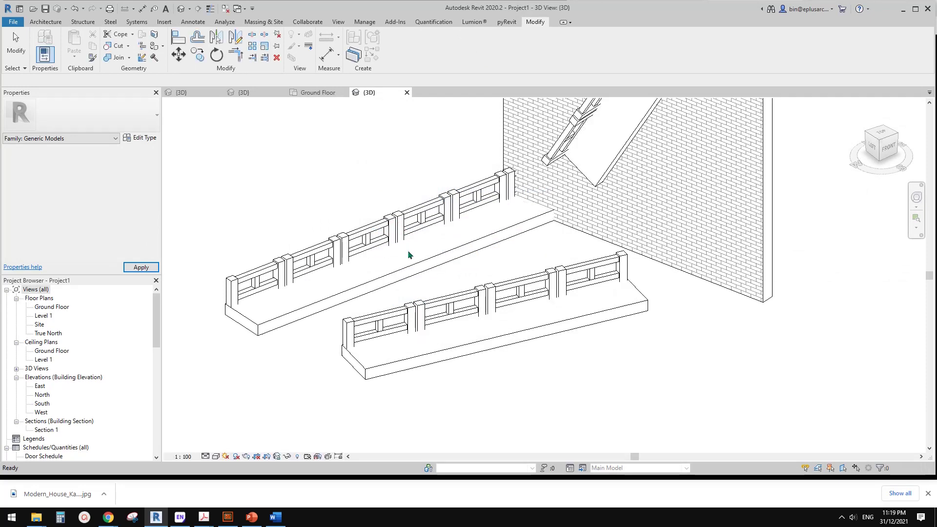
Create a similar Family4 railing from the shorter run and place a three-bay run in front of it
middle_drag(516, 337, 470, 289)
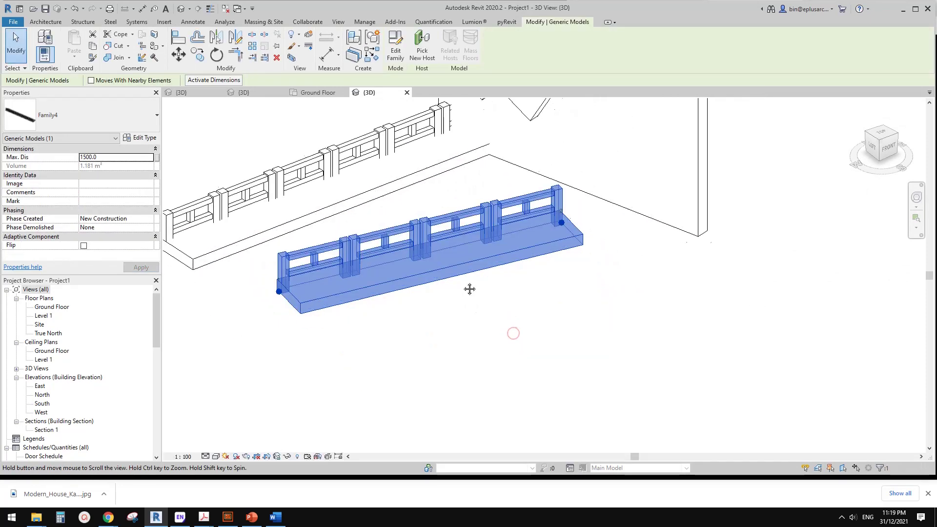
key(c)
key(s)
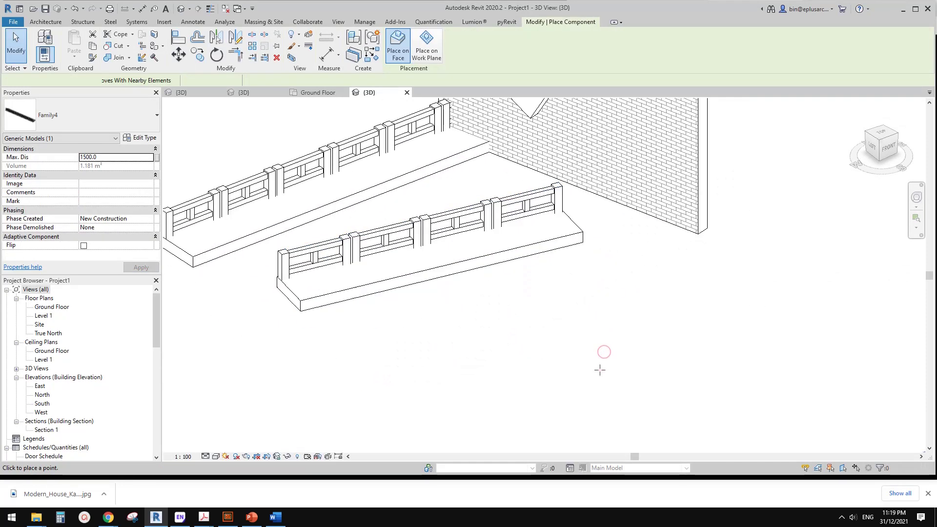
key(Escape)
click(488, 375)
Inspect the meeting of posts and slab on the newly placed railing and open its family for editing
mouse_move(462, 376)
shift+middle_down()
mouse_move(489, 303)
mouse_move(439, 313)
shift+middle_up()
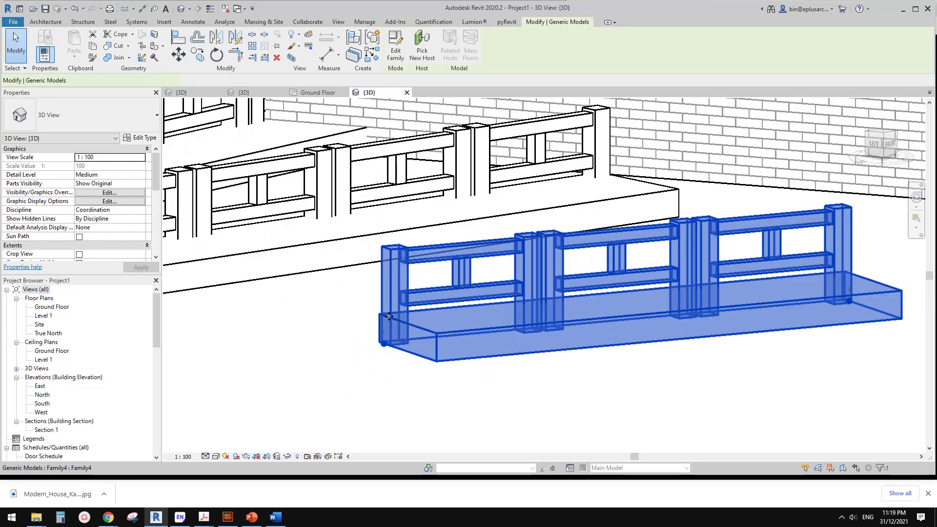
shift+middle_drag(518, 314, 431, 310)
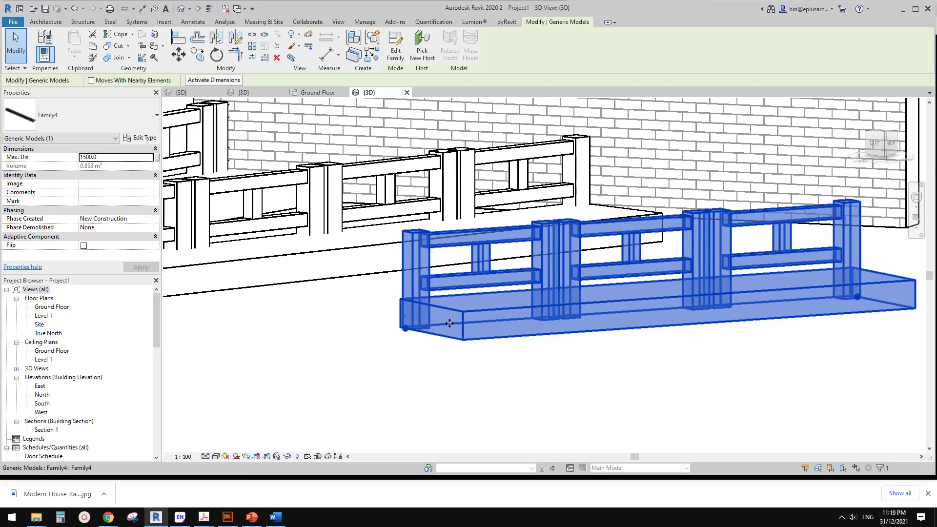
click(446, 321)
click(431, 307)
double_click(448, 300)
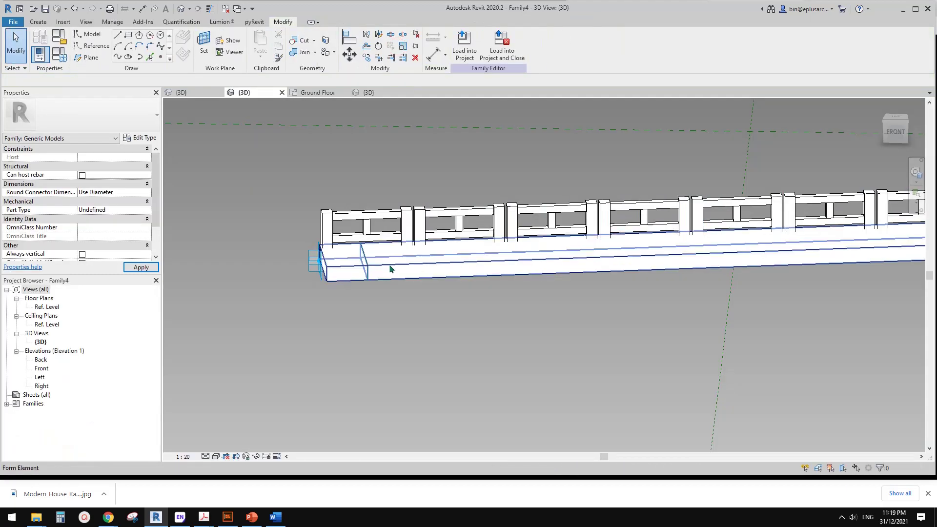
Try to join the slab form's geometry with the railing repeater in Family4
click(359, 251)
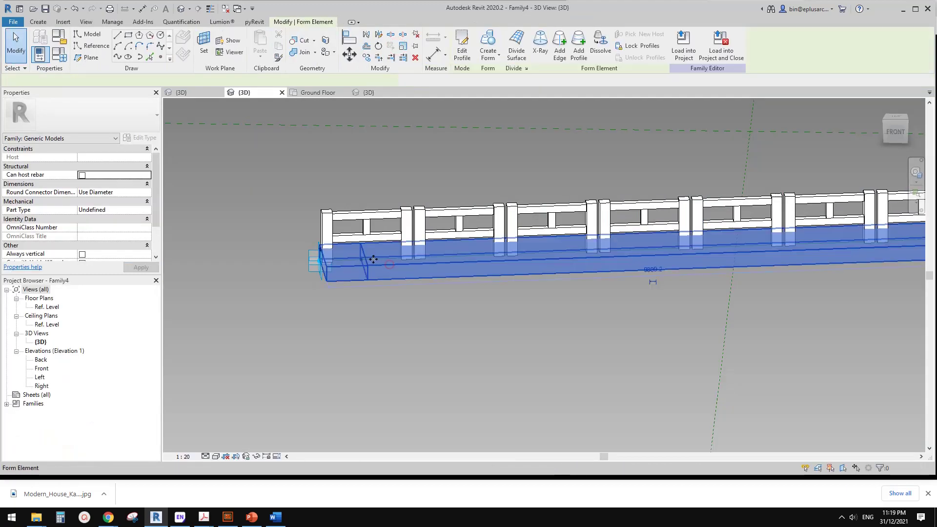
scroll(359, 252, up, 2)
key(Escape)
click(314, 209)
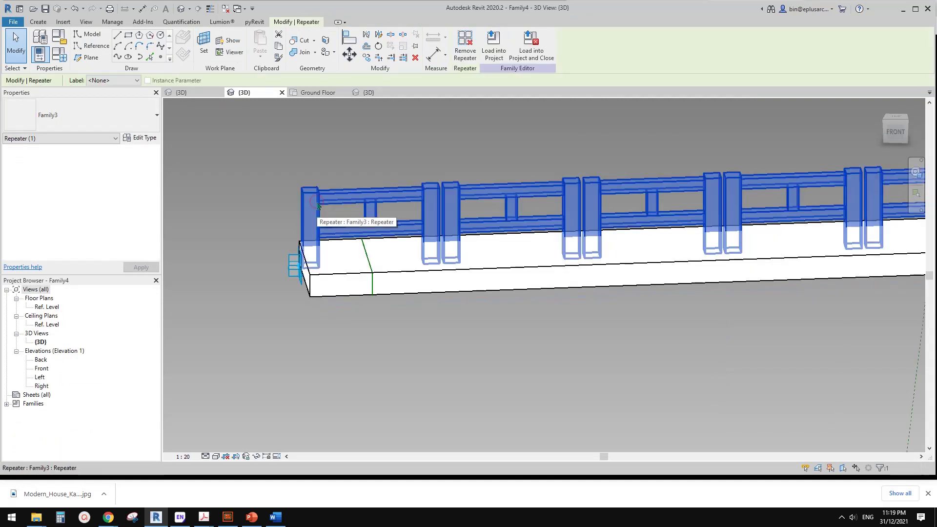
key(Escape)
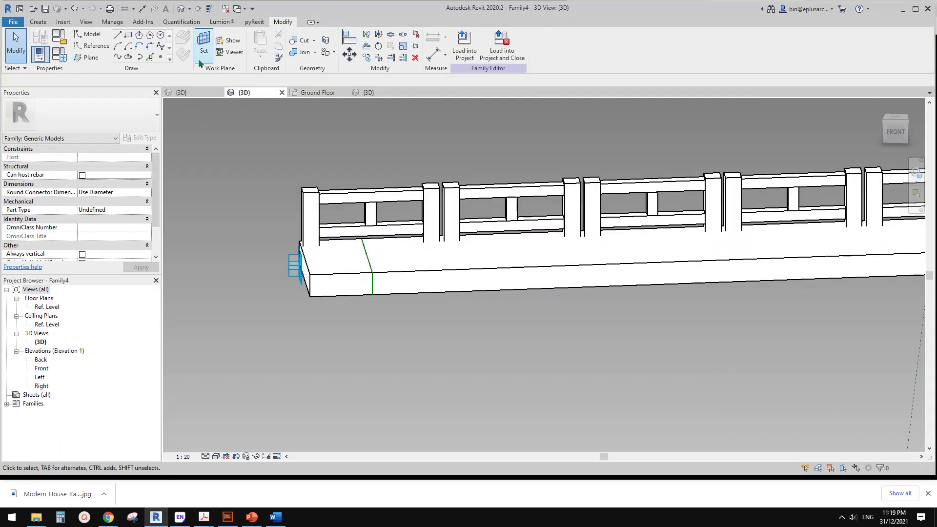
click(296, 53)
click(387, 264)
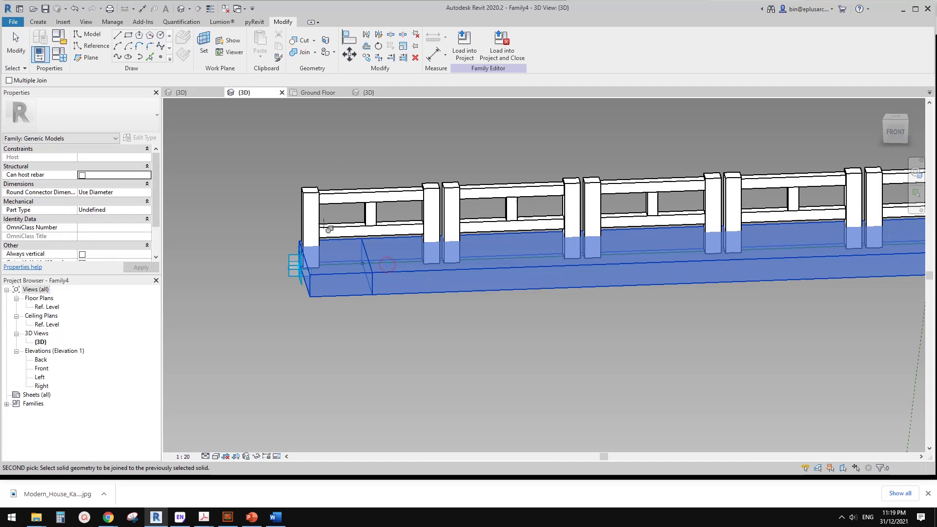
key(Escape)
key(Escape)
Pick the first bay's repeated component out of the repeater and open its Family3 for editing
click(389, 198)
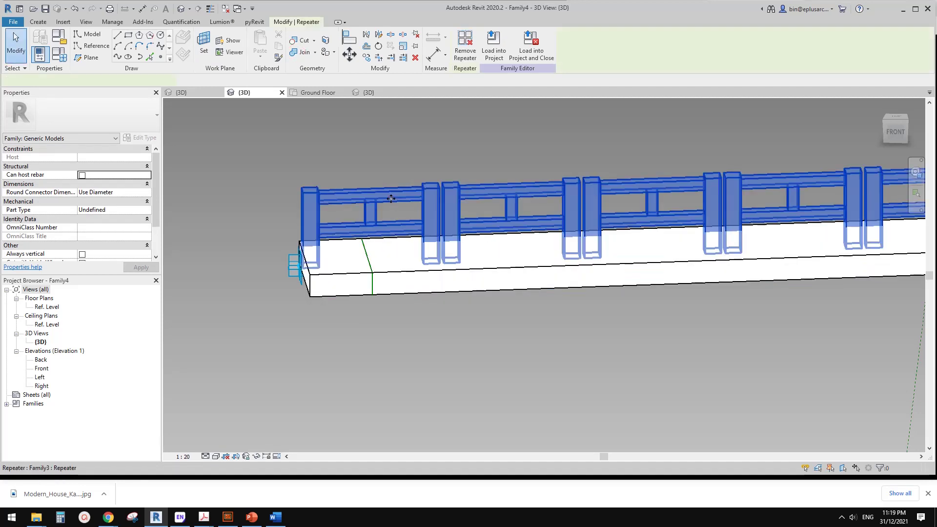
shift+middle_drag(370, 256, 412, 244)
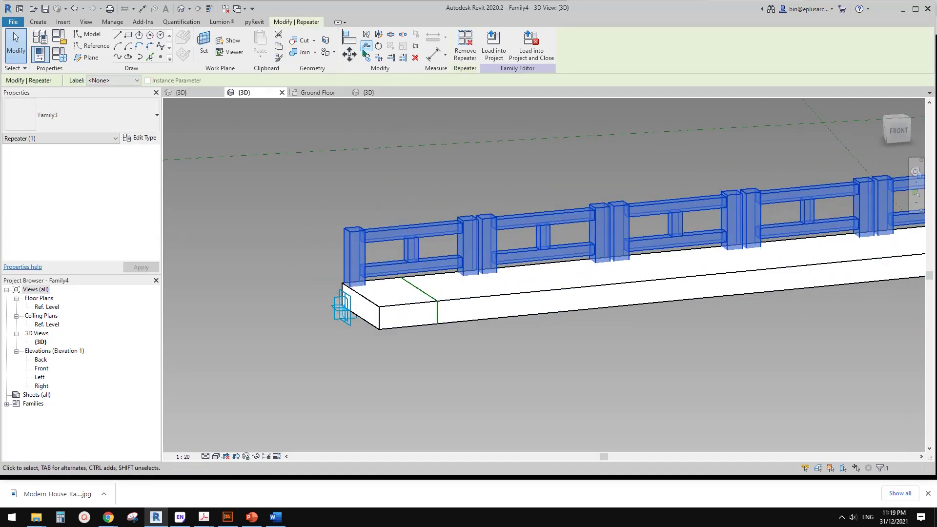
key(Escape)
key(Tab)
click(472, 265)
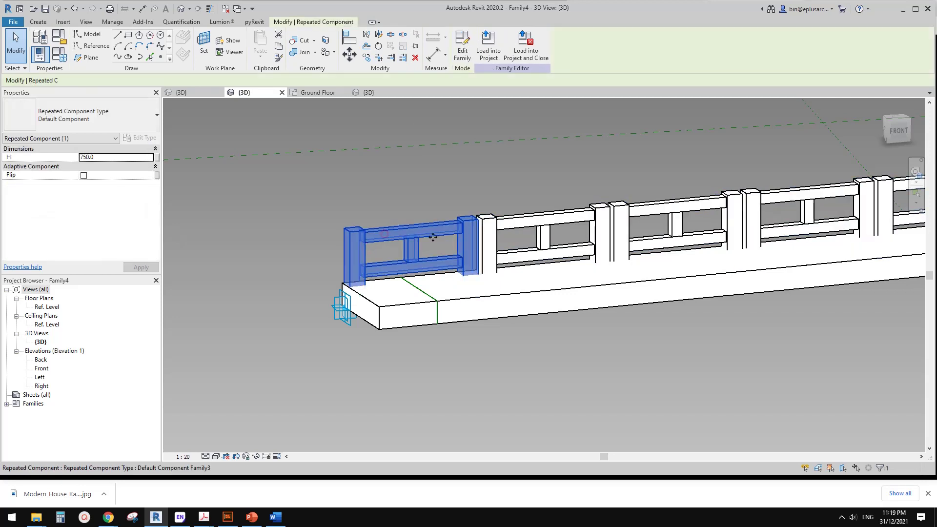
double_click(472, 265)
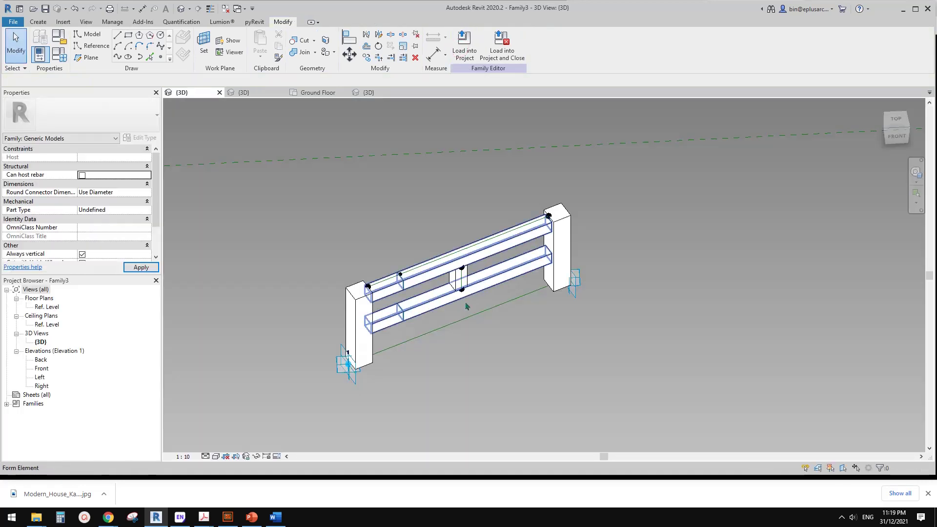
Raise the base of the first post in Family3 by setting its negative offset to -150
shift+middle_drag(546, 318, 573, 291)
scroll(457, 307, up, 2)
shift+middle_drag(381, 297, 333, 287)
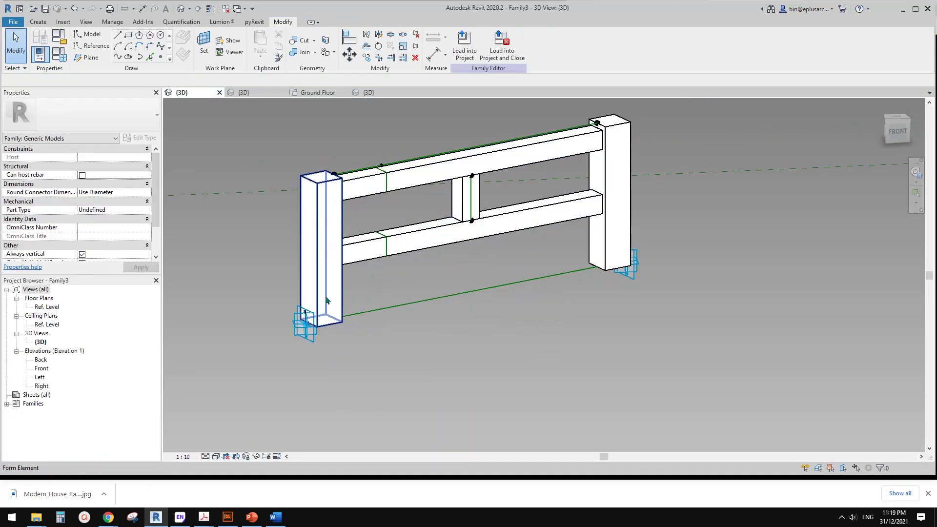
click(324, 297)
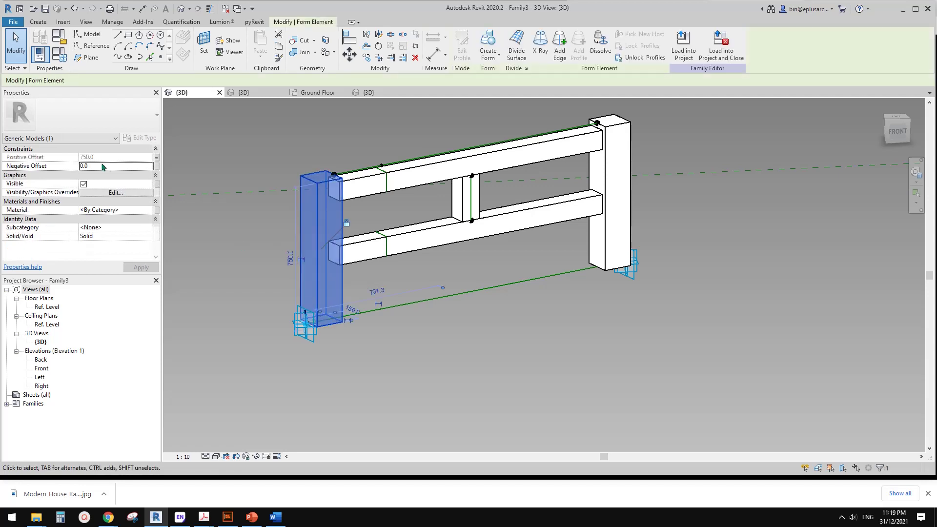
click(94, 167)
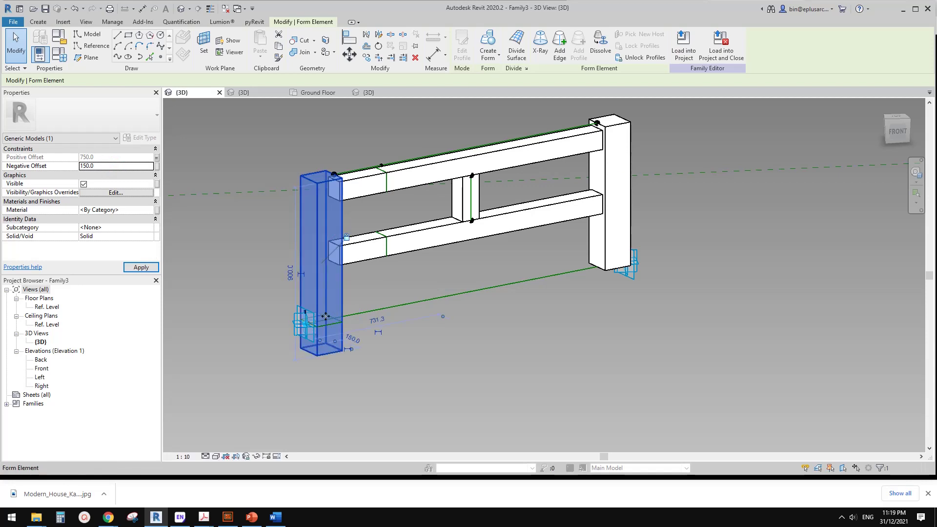
click(110, 167)
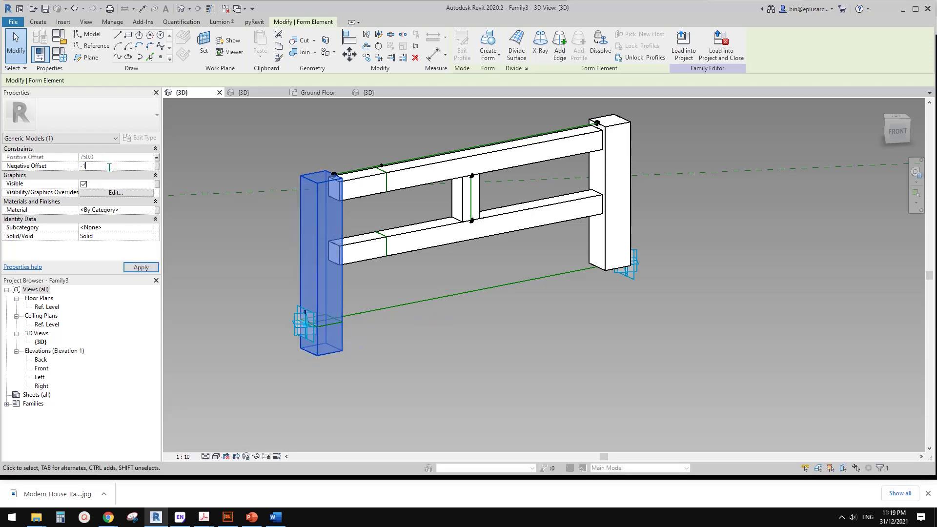
key(Return)
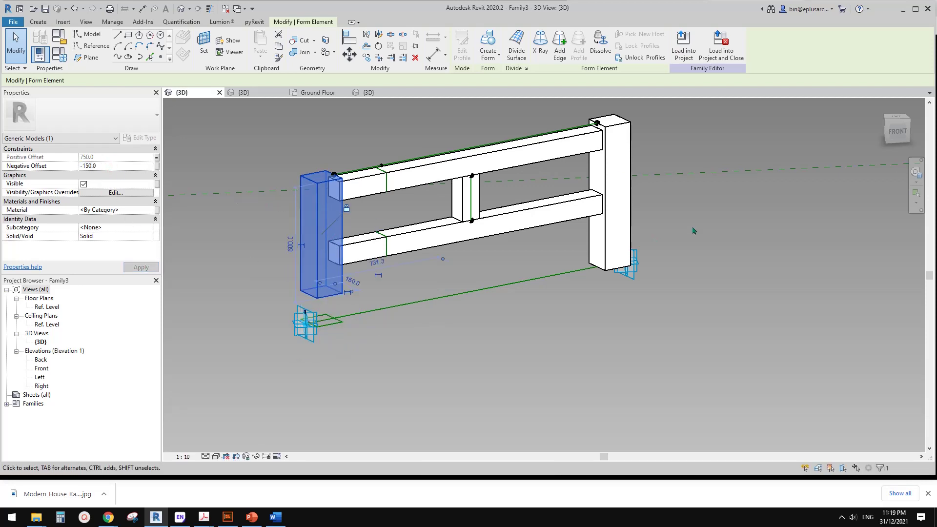
Raise the base of the opposite end post by setting its positive offset to -150
click(613, 205)
click(109, 158)
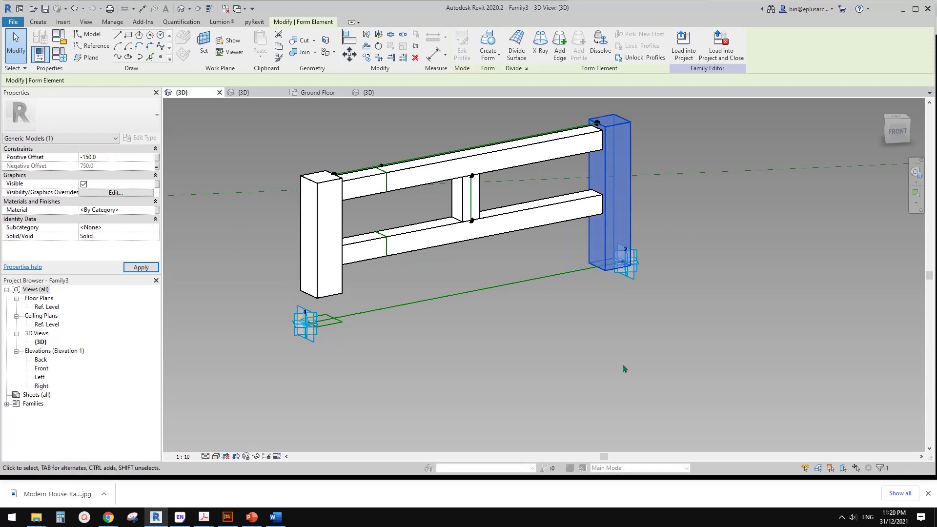
shift+middle_drag(603, 296, 505, 269)
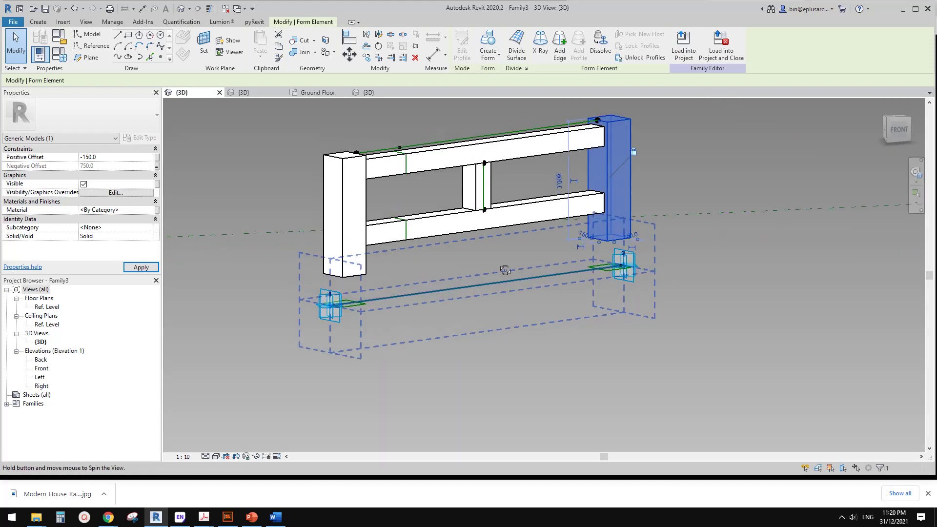
key(Escape)
Load Family3 into Family4 only, leaving out Project1, and overwrite the existing version
click(465, 46)
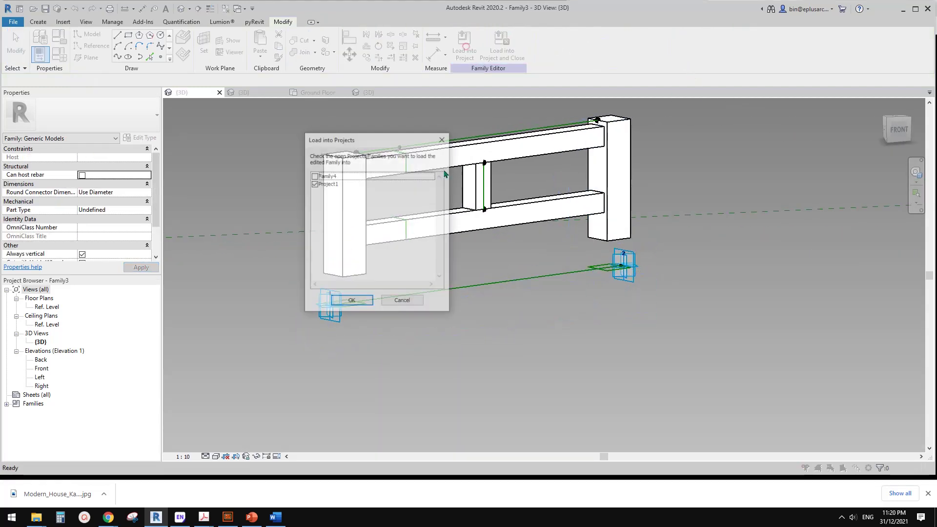
click(314, 176)
click(314, 184)
click(352, 302)
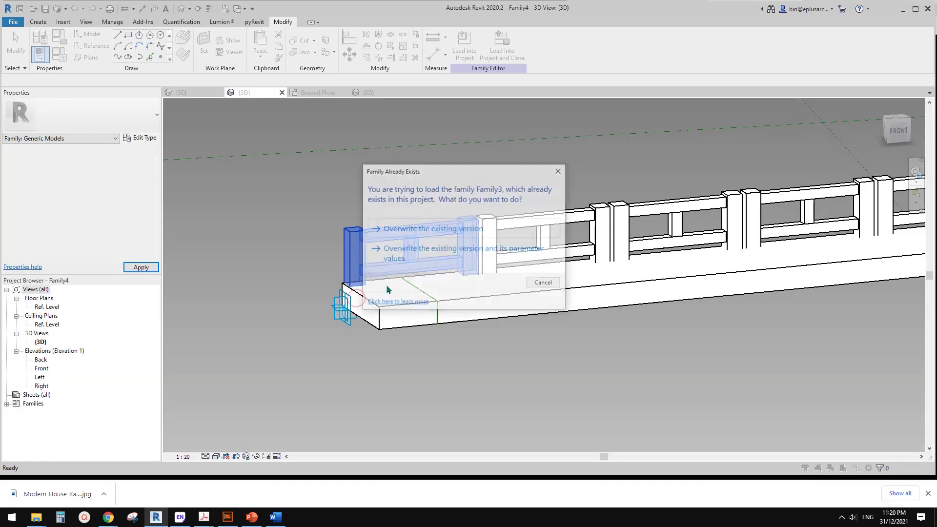
click(419, 229)
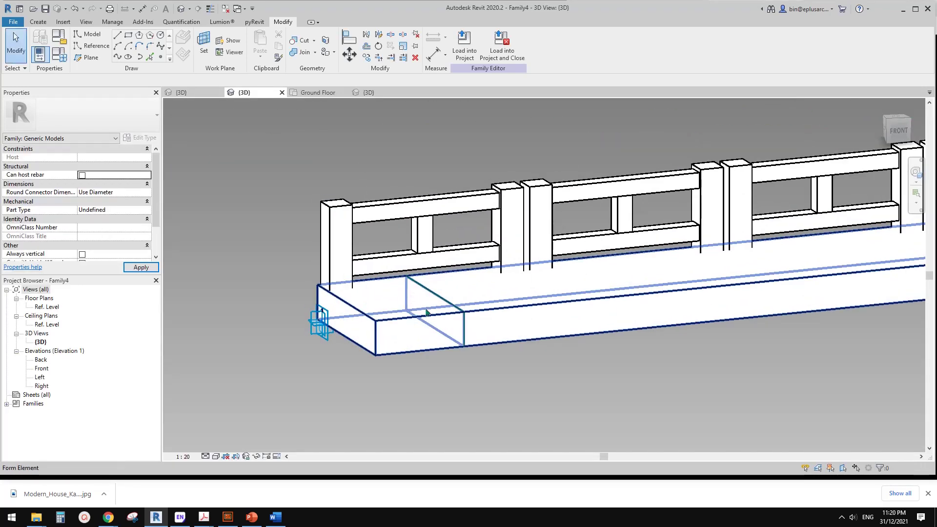
Try to set the height of the slab's rectangular profile to 150 with the slab form in place
click(426, 313)
shift+middle_drag(427, 312, 389, 295)
click(434, 295)
key(Escape)
key(Tab)
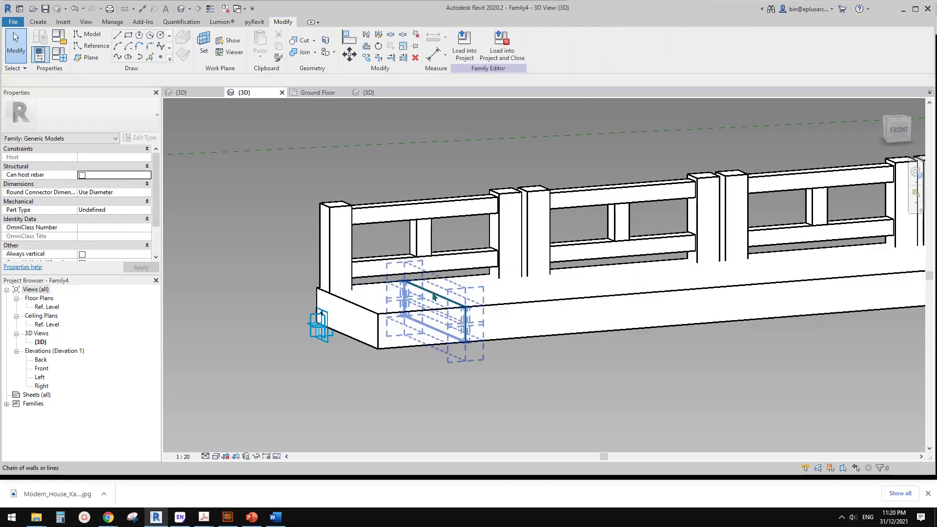
click(434, 297)
click(394, 295)
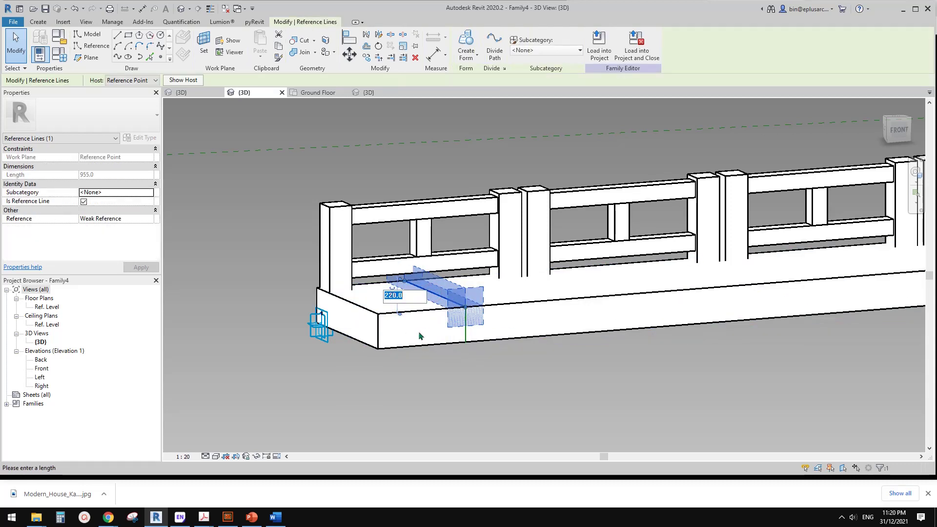
text(150)
key(Return)
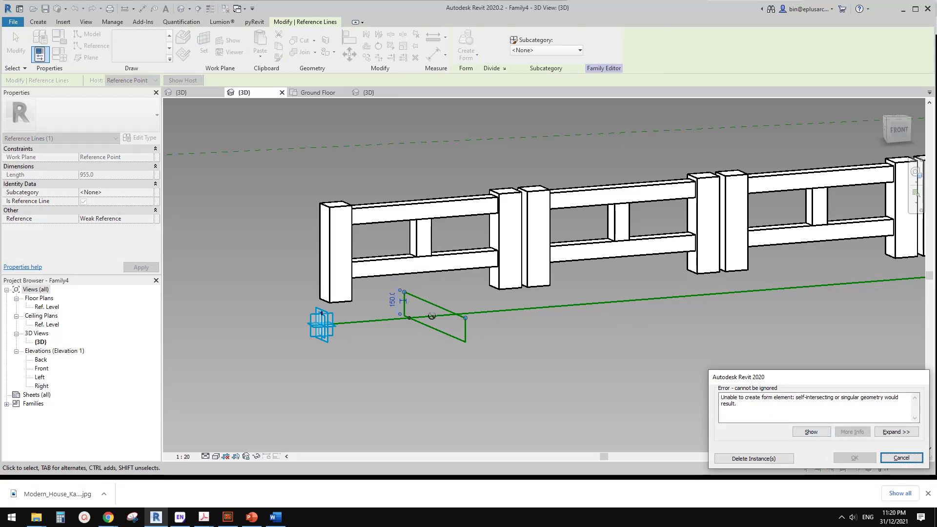
click(902, 459)
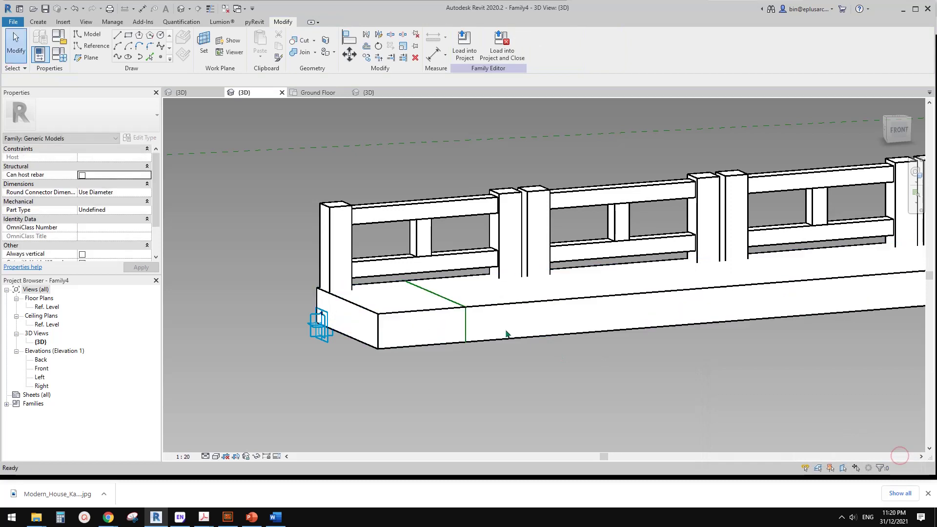
Delete the swept slab form beneath the railing, keeping its profile reference lines and path
click(437, 319)
shift+middle_drag(435, 319, 444, 326)
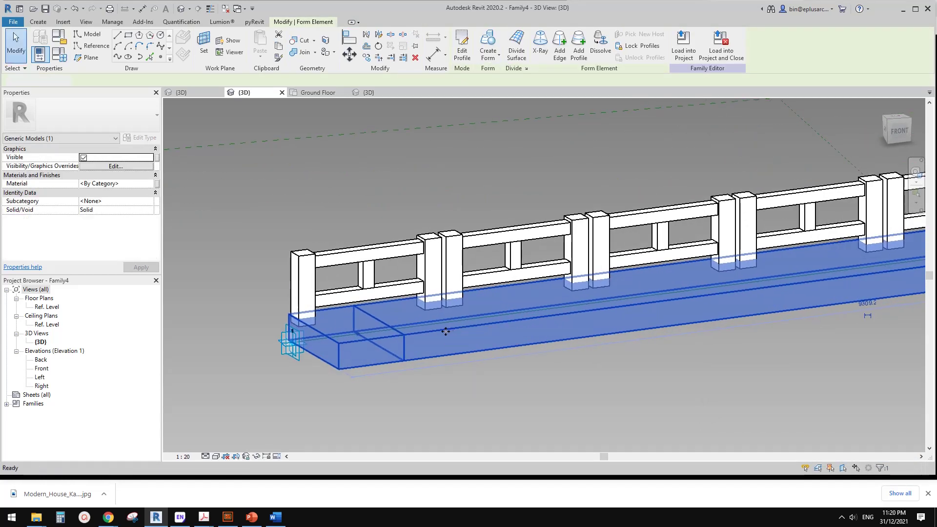
key(Delete)
Set the height of the rectangular reference-line profile on the path to 150
shift+middle_drag(367, 340, 389, 317)
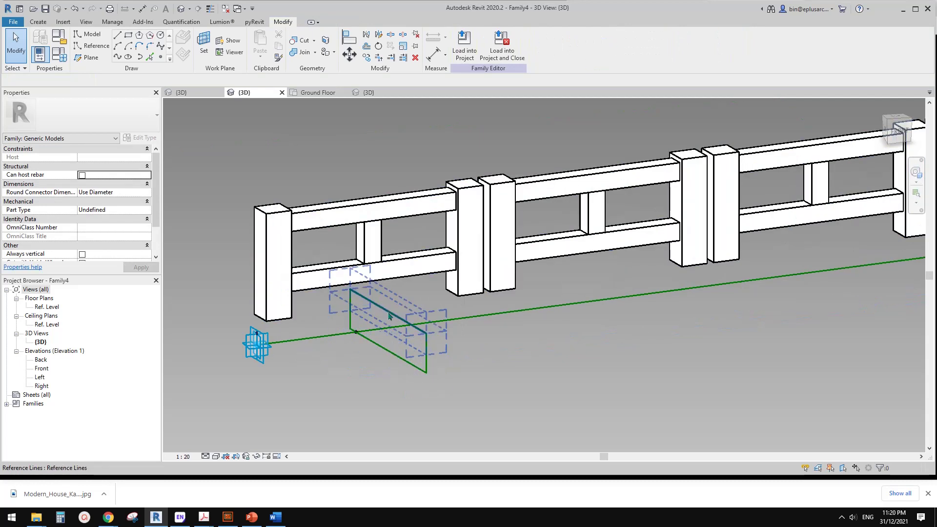
click(389, 316)
click(338, 304)
text(1)
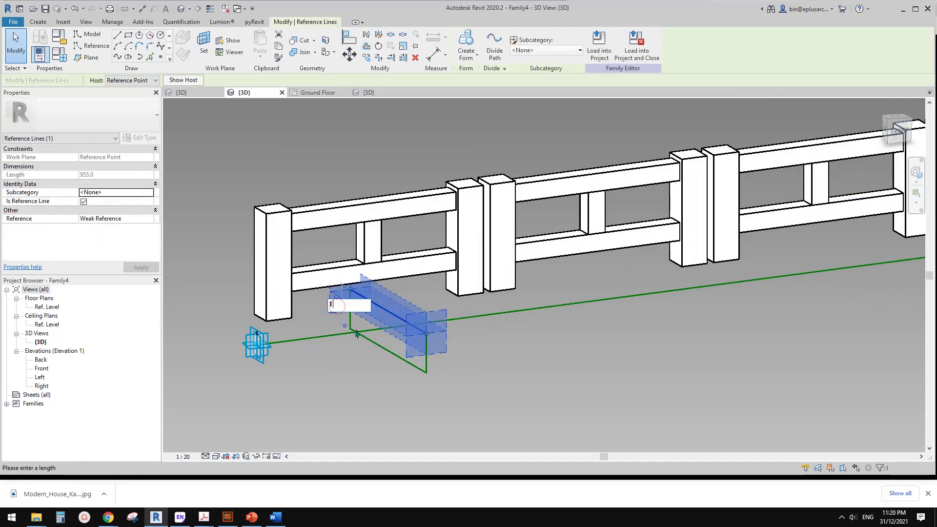
text(50)
key(Return)
key(Escape)
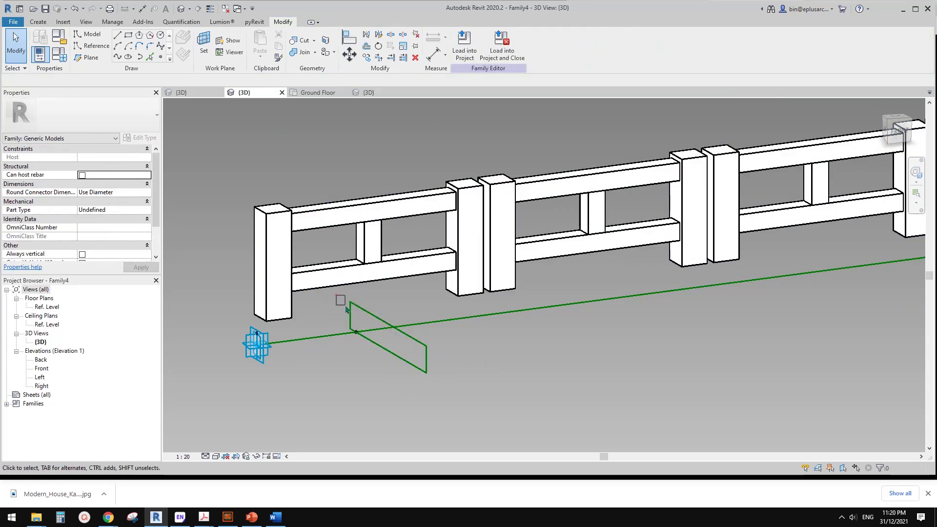
Copy the rectangular profile with its reference point further along the railing and rehost the copied point on the path line
drag(346, 306, 443, 404)
key(c)
key(o)
click(357, 350)
click(591, 372)
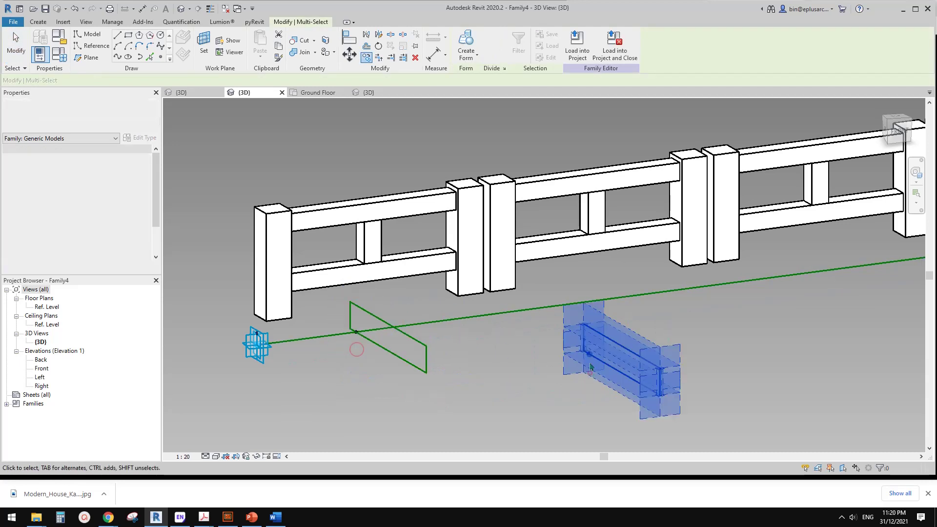
middle_drag(591, 367, 575, 356)
key(Escape)
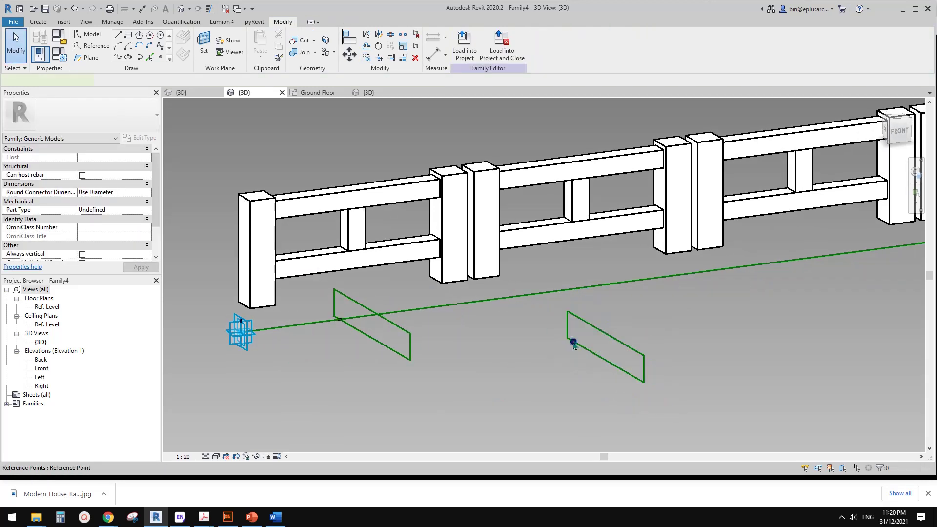
click(574, 342)
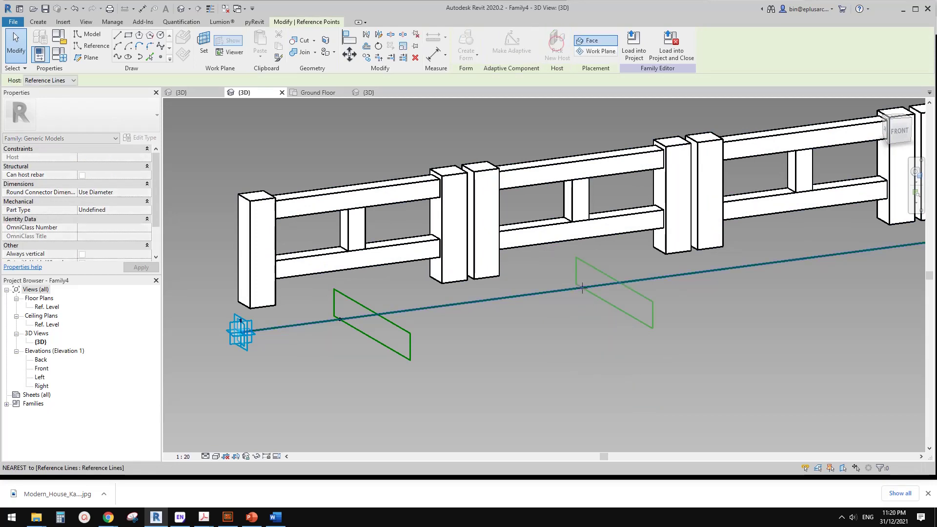
click(591, 288)
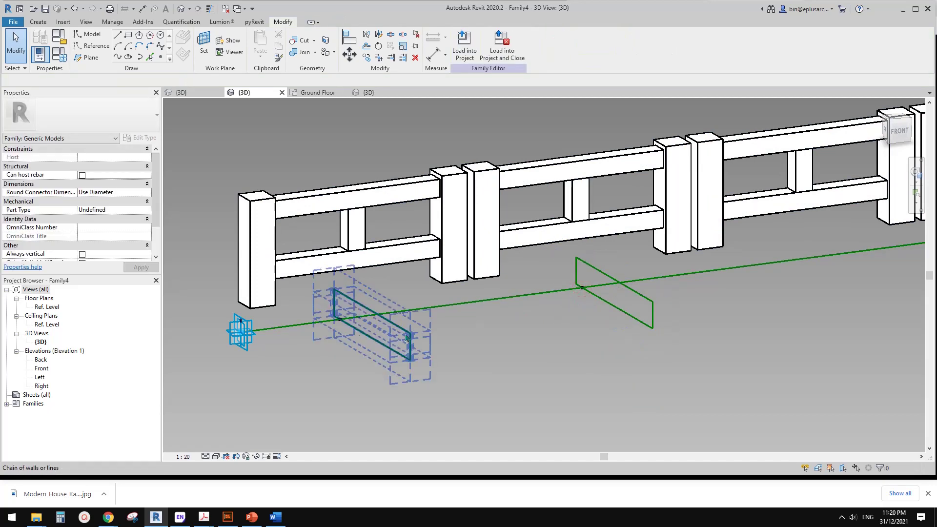
click(361, 333)
ctrl+click(577, 275)
ctrl+click(531, 294)
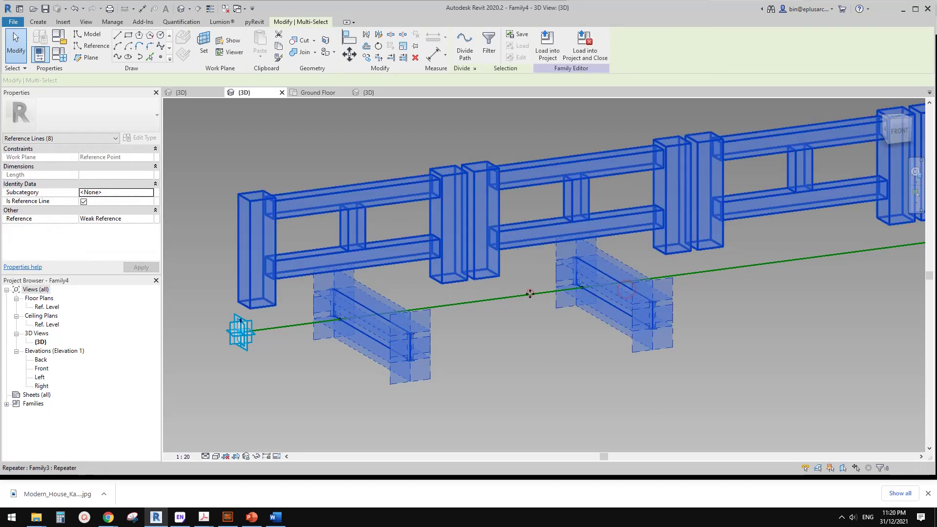
click(556, 315)
Create a solid slab form from the two rectangular profile chains and the path reference line
key(Tab)
click(642, 298)
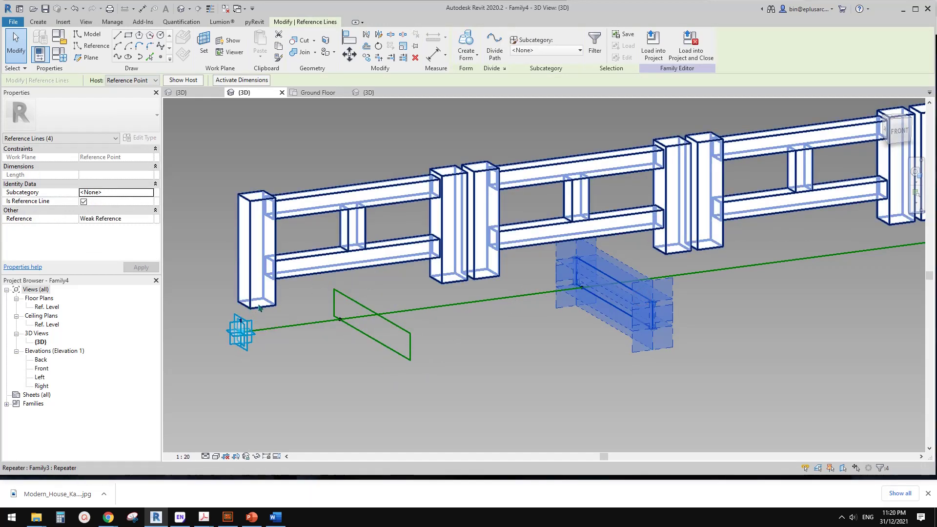
ctrl+click(416, 333)
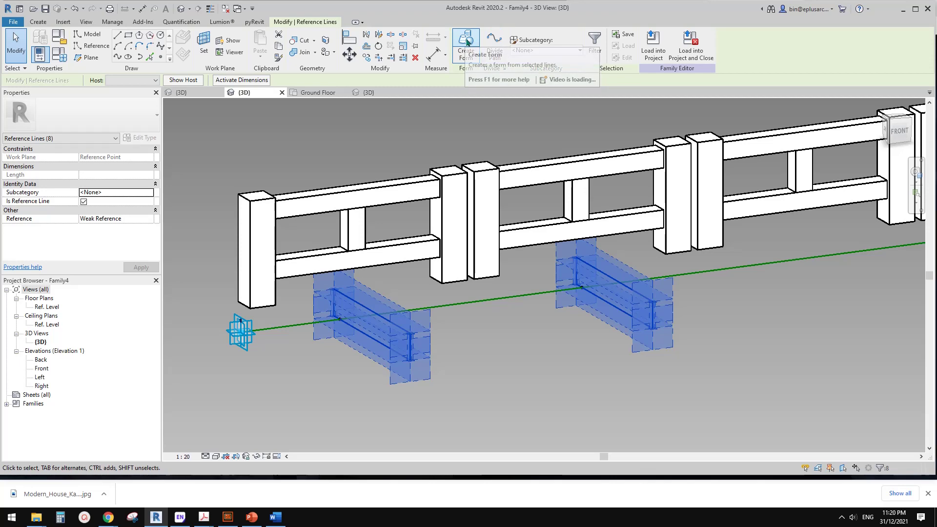
scroll(560, 219, down, 2)
scroll(560, 219, down, 2)
mouse_move(537, 266)
shift+middle_down()
mouse_move(537, 277)
mouse_move(553, 277)
shift+middle_up()
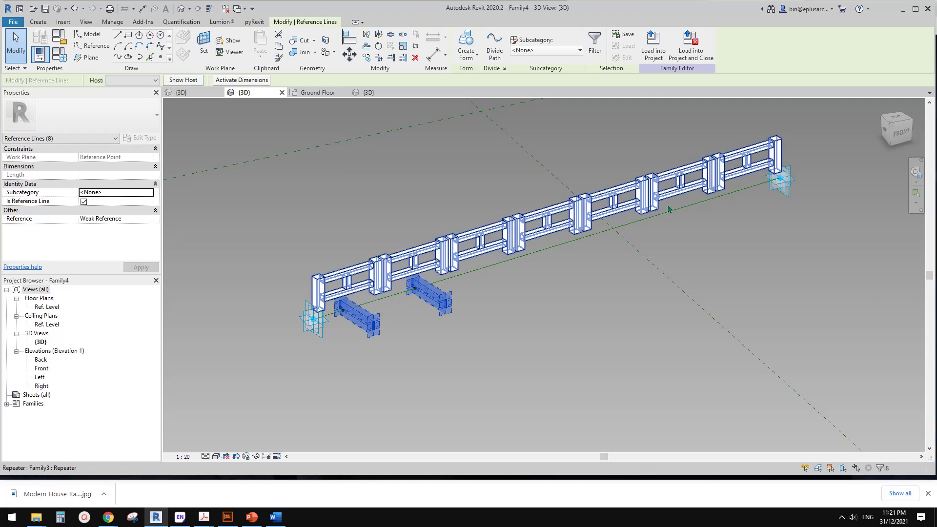
scroll(436, 298, up, 3)
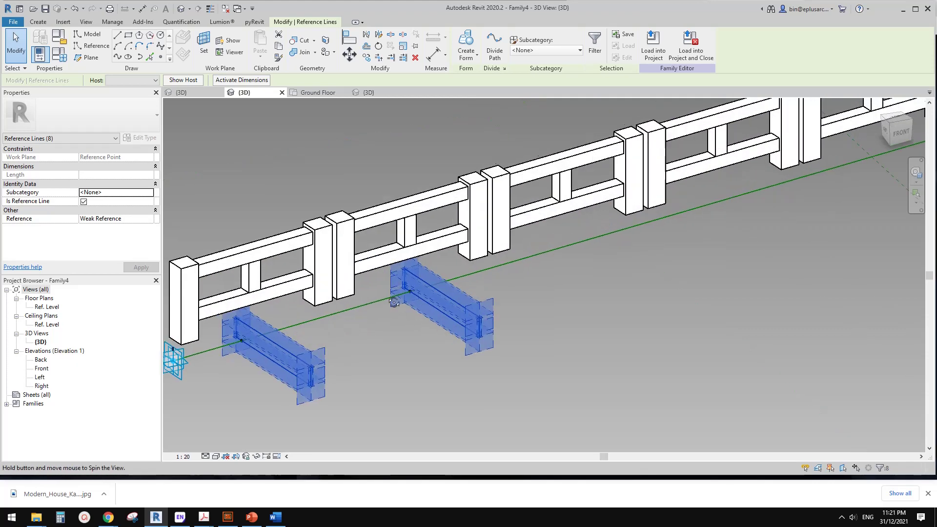
ctrl+click(367, 310)
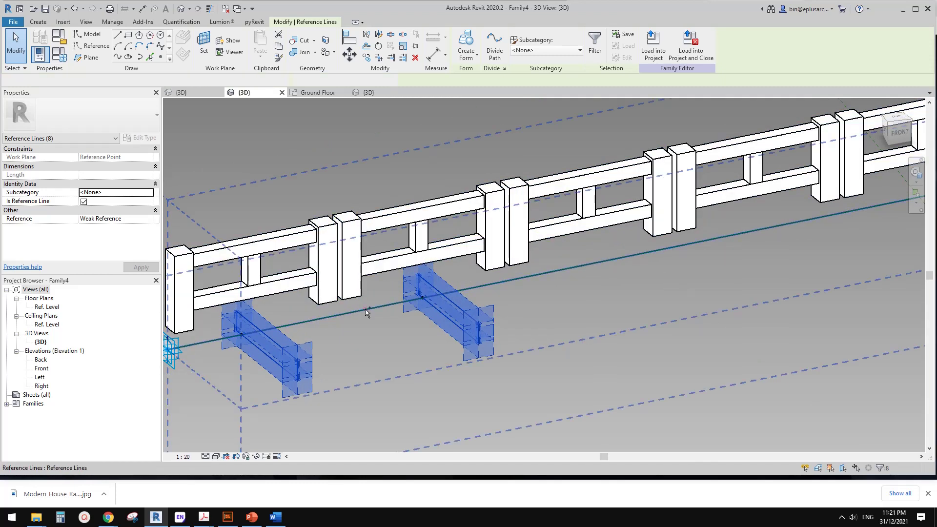
scroll(366, 311, down, 2)
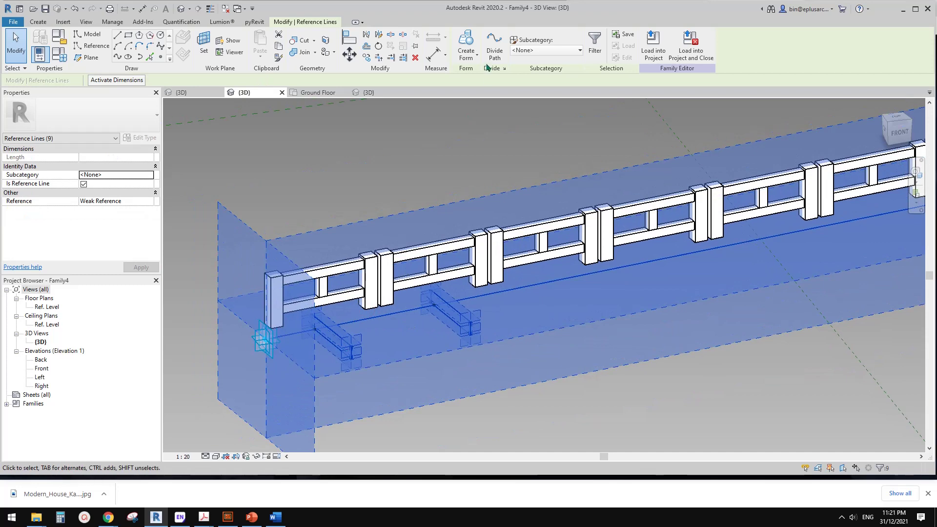
click(469, 45)
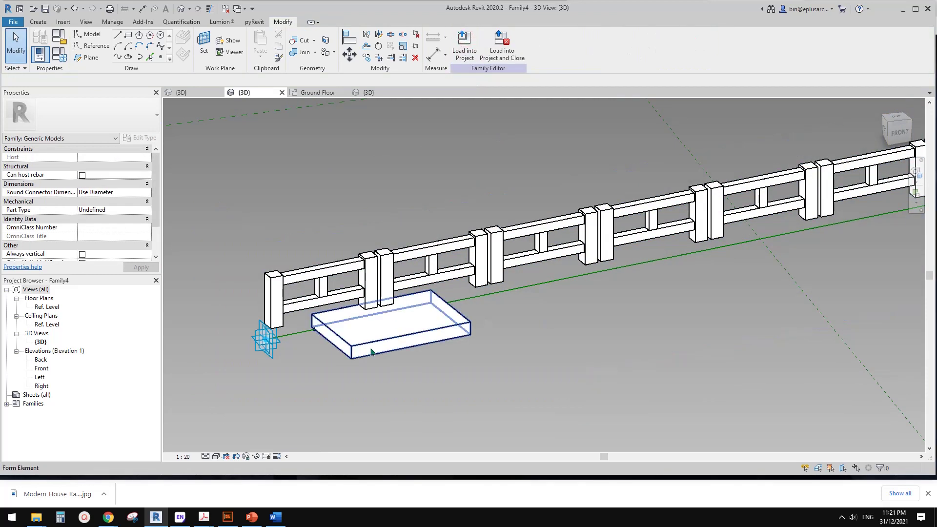
Move the first slab profile's reference point back along the path to its starting end
scroll(313, 339, up, 3)
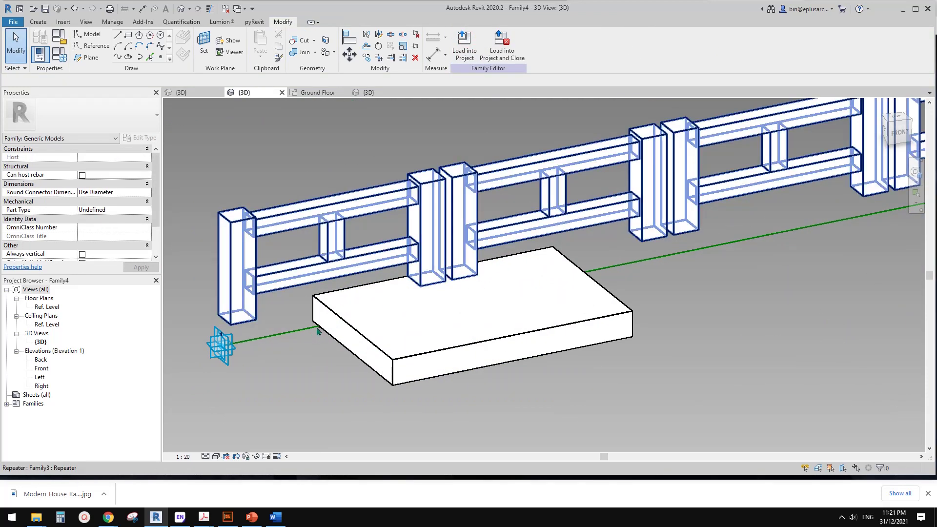
drag(249, 359, 194, 360)
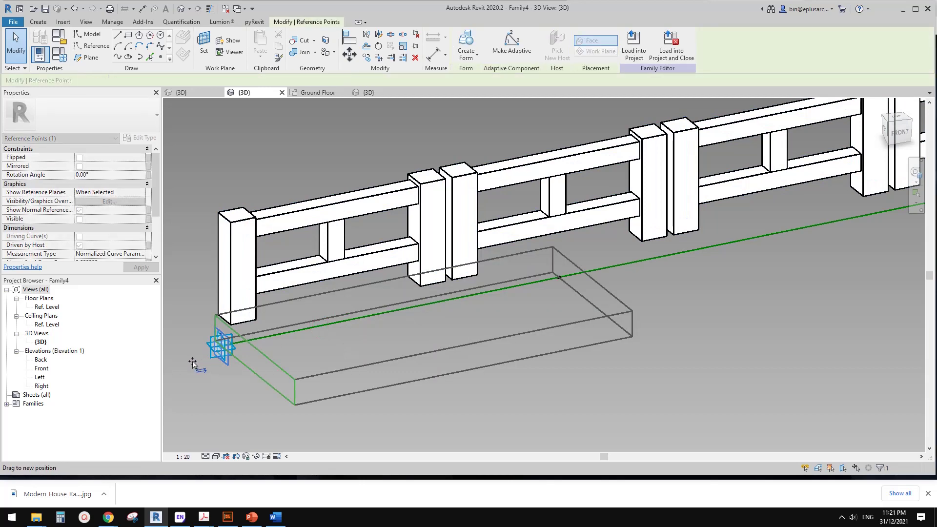
scroll(378, 355, down, 2)
Extend the slab to the far end of the path by setting the second profile point's normalized curve parameter to 1
shift+middle_drag(378, 355, 406, 416)
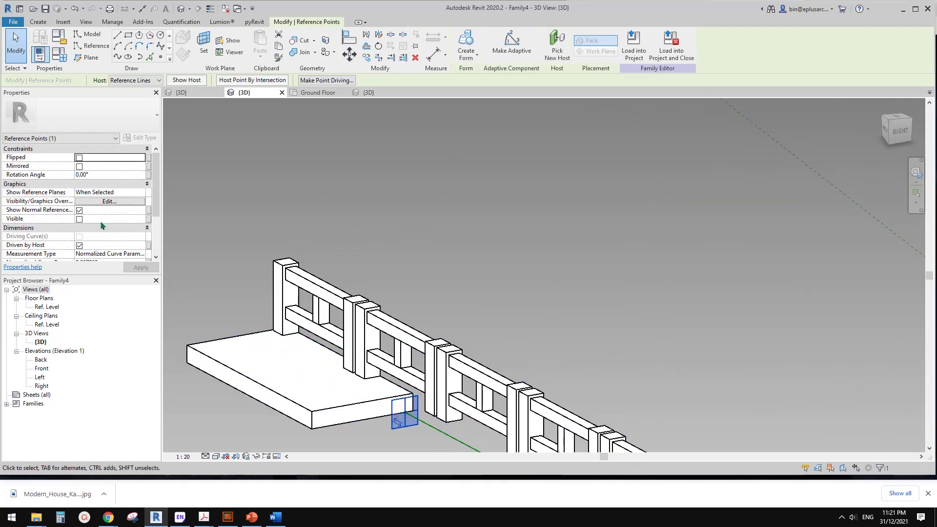
scroll(103, 224, down, 2)
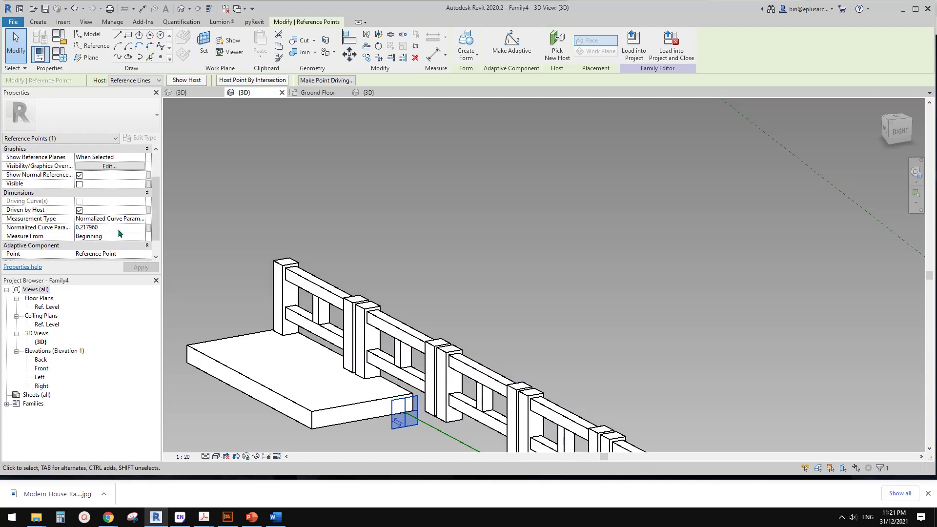
click(117, 228)
text(1)
scroll(336, 255, down, 2)
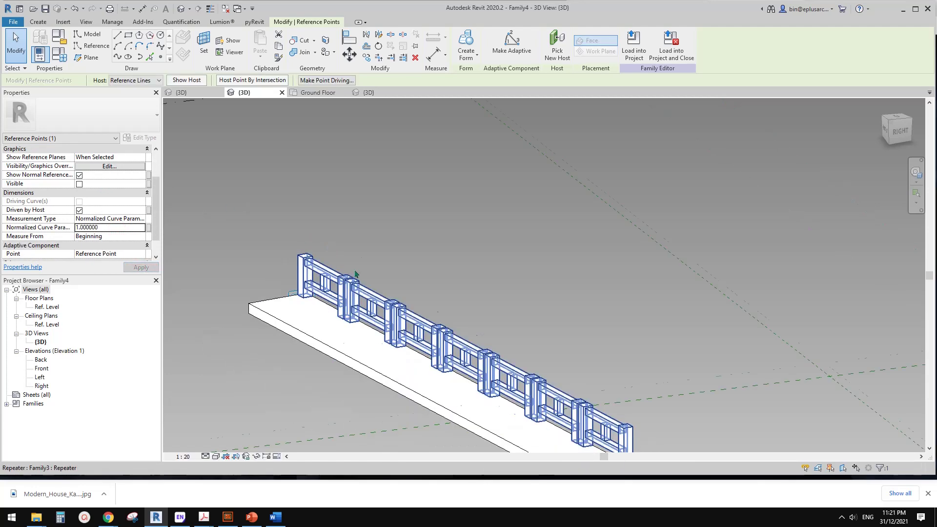
Temporarily hide the base slab form to expose the railing's path line
shift+middle_drag(367, 318, 357, 344)
scroll(357, 345, up, 2)
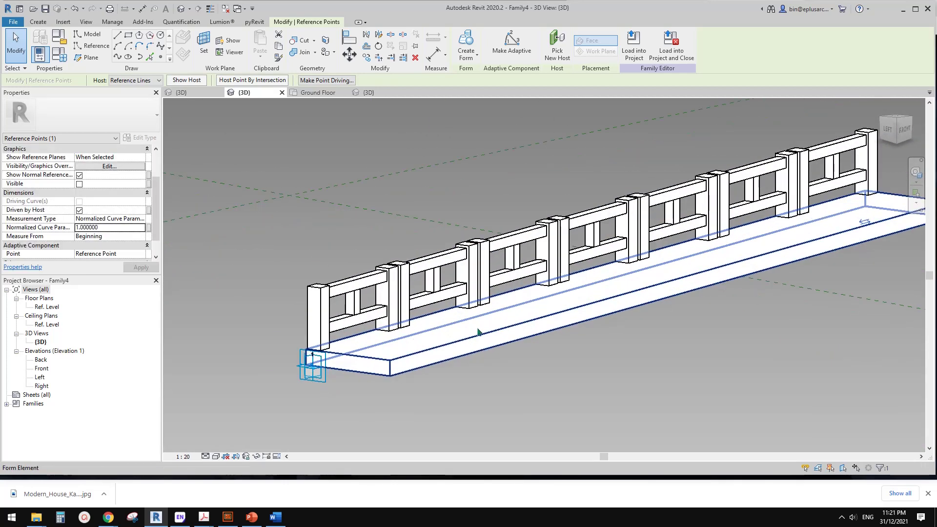
scroll(513, 318, down, 2)
middle_drag(512, 318, 493, 323)
scroll(452, 318, up, 1)
scroll(511, 320, down, 2)
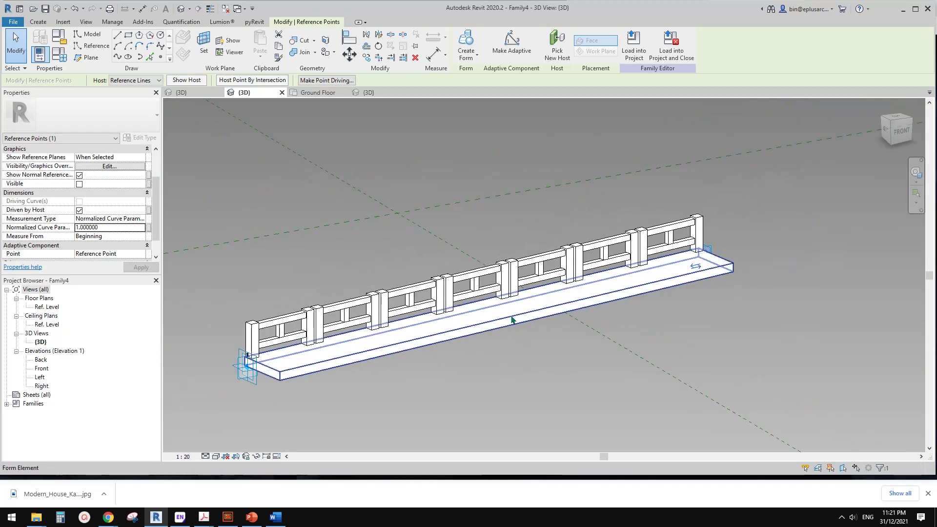
click(511, 320)
key(h)
key(h)
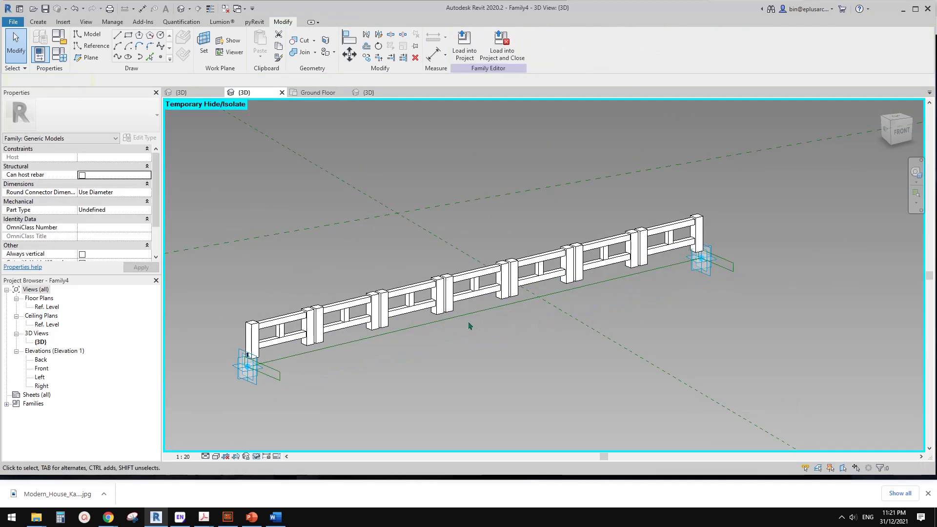
Place a reference point near the middle of the path line and make it a driving point
scroll(493, 313, up, 2)
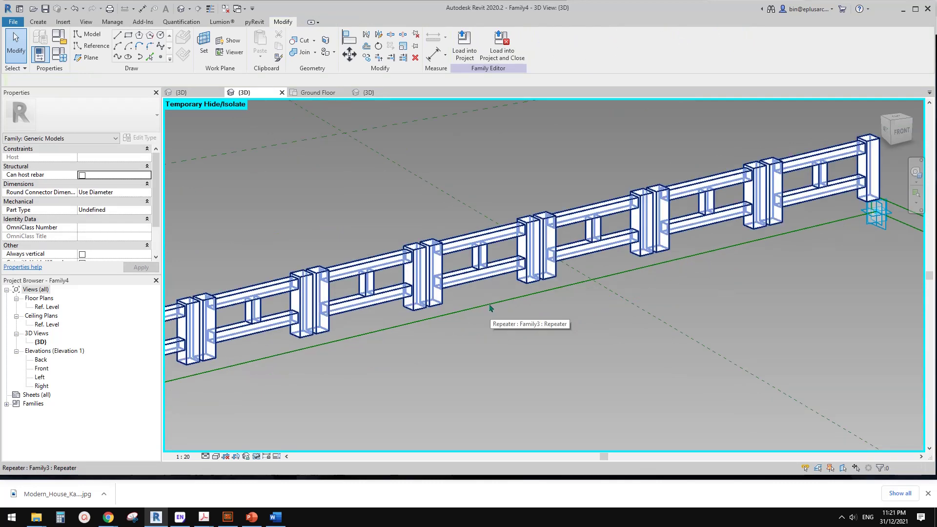
click(160, 57)
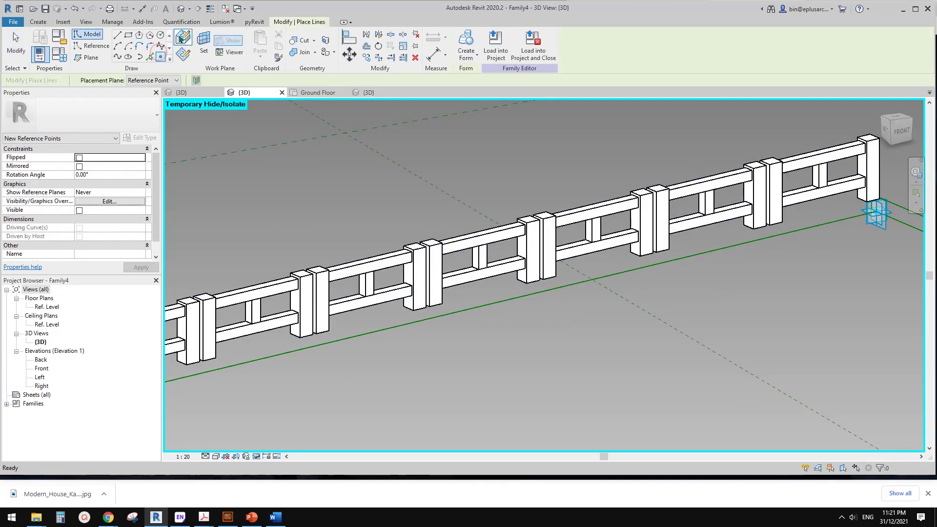
click(496, 303)
key(Escape)
key(Escape)
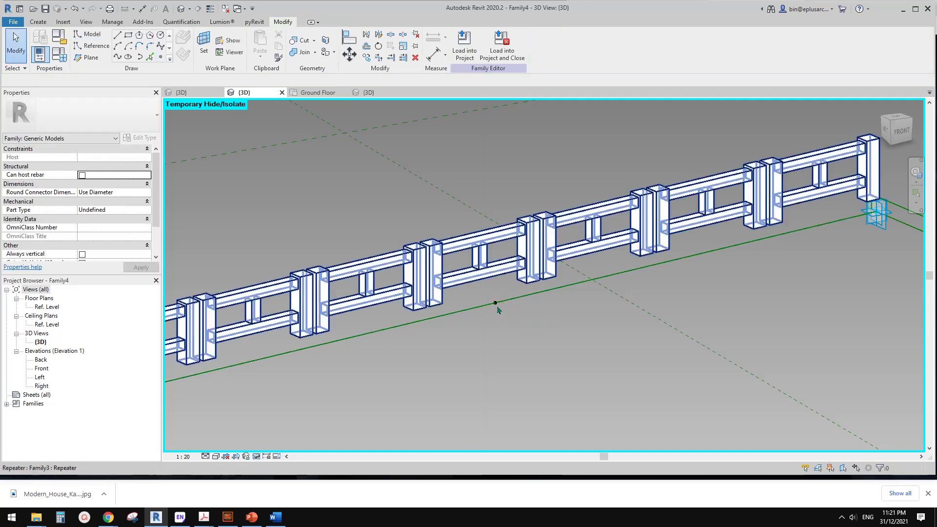
click(495, 303)
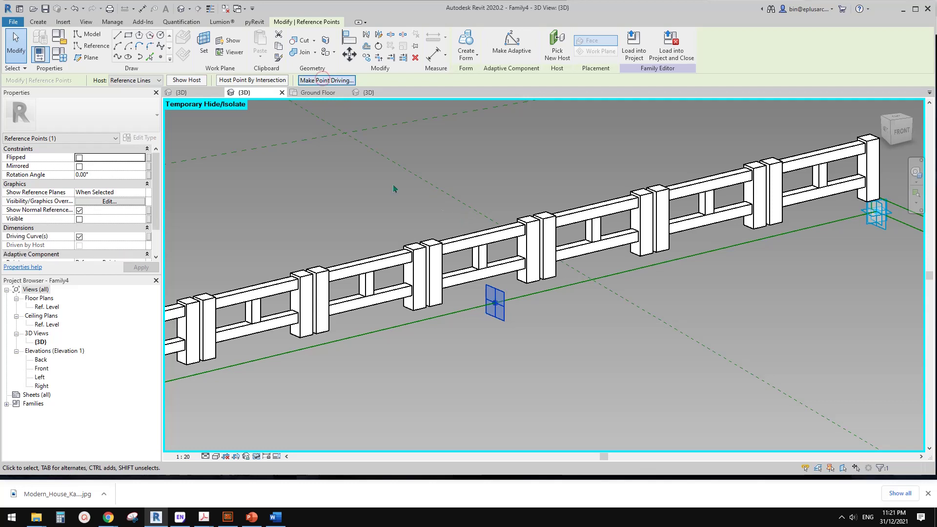
scroll(554, 319, down, 1)
middle_drag(555, 320, 605, 289)
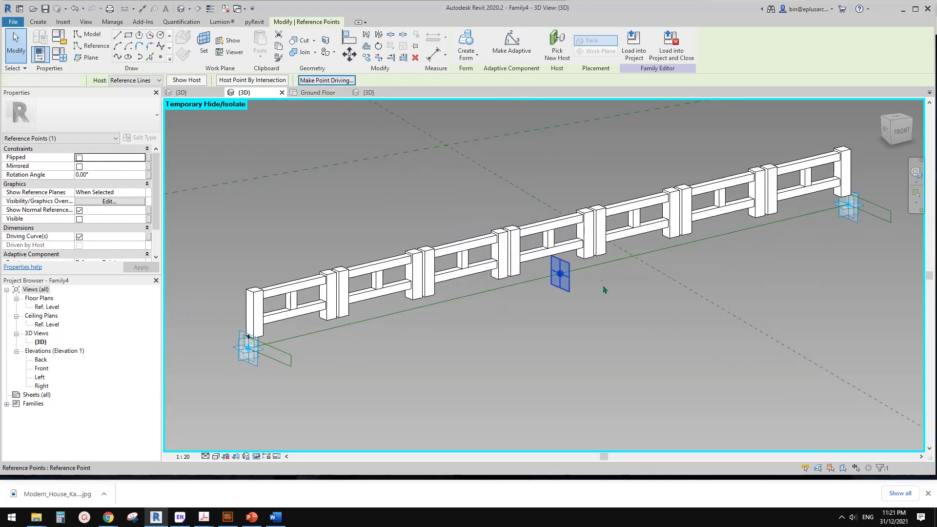
click(749, 265)
Convert the middle driving point on the path into an adaptive placement point
click(561, 276)
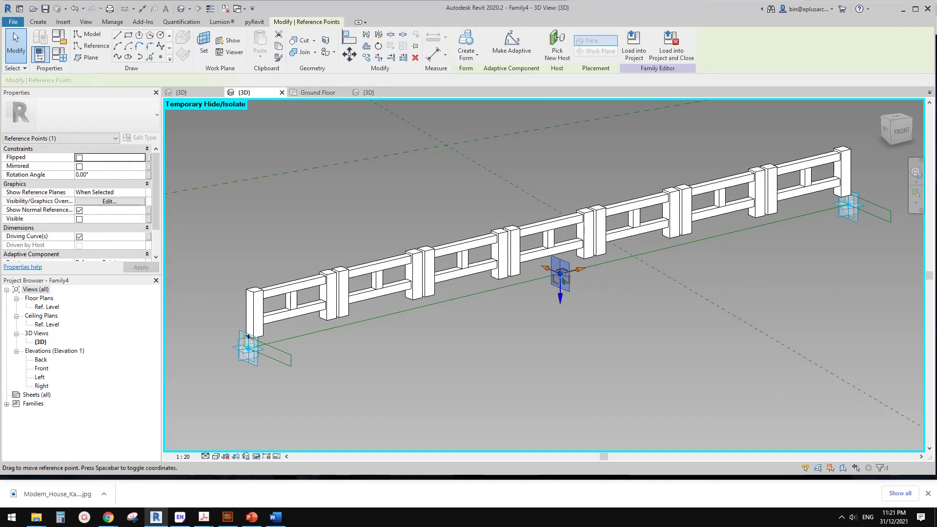
click(519, 53)
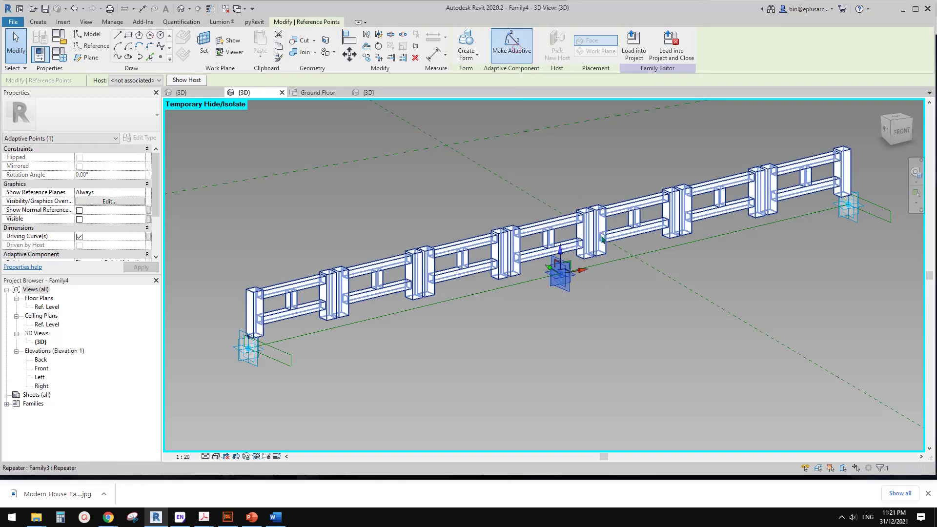
scroll(571, 277, up, 3)
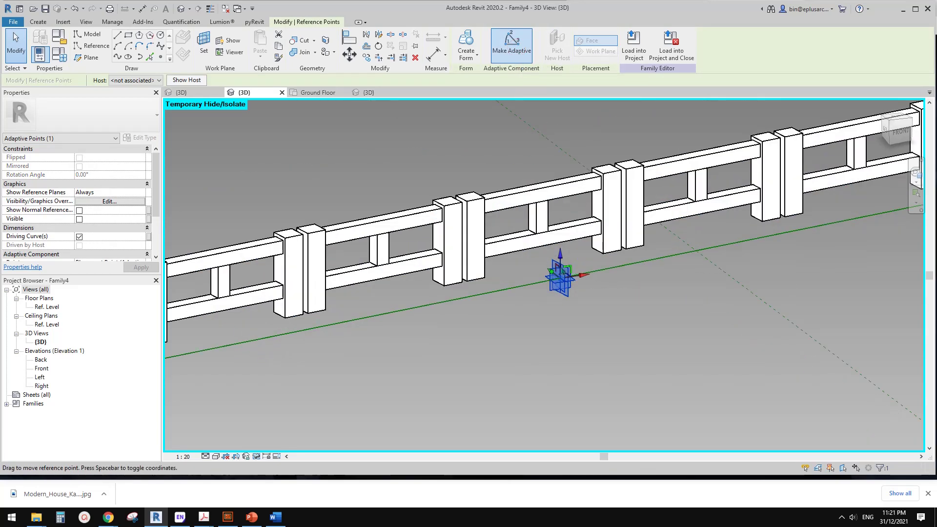
scroll(562, 274, down, 3)
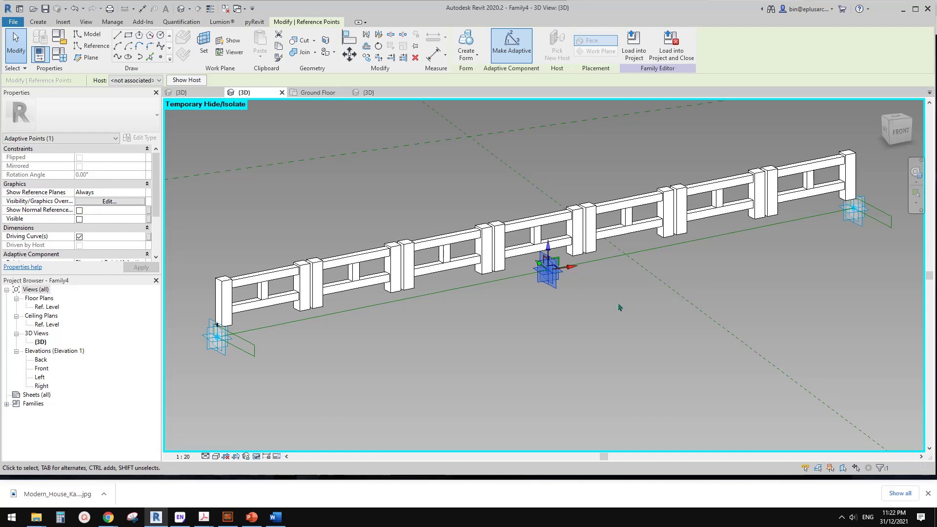
scroll(562, 273, up, 3)
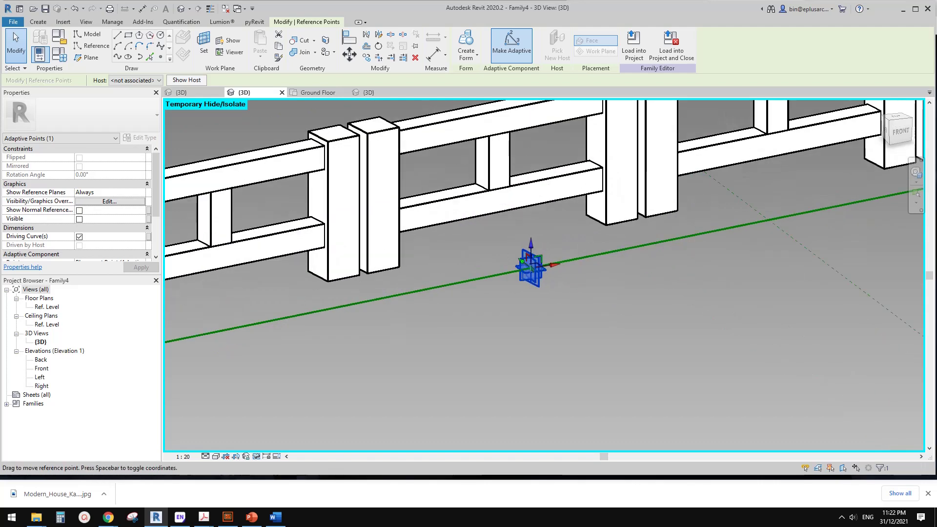
key(Escape)
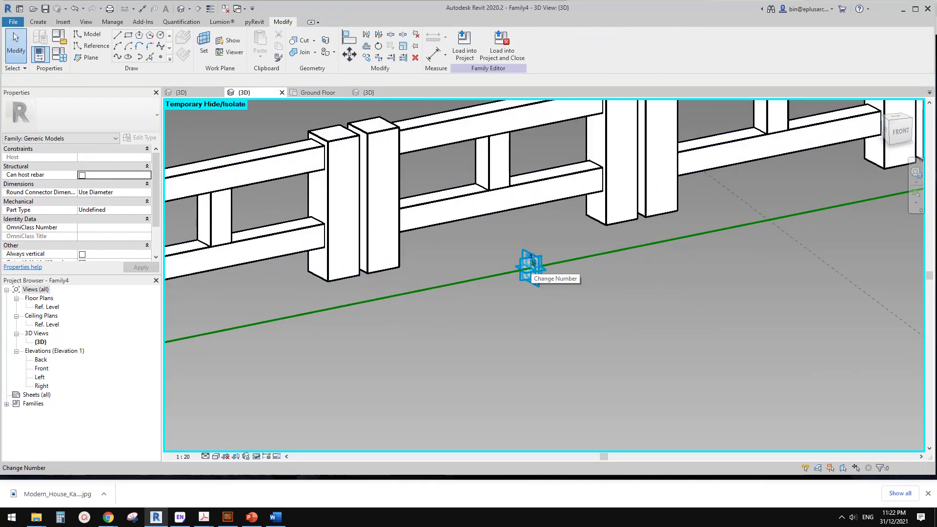
scroll(518, 291, down, 5)
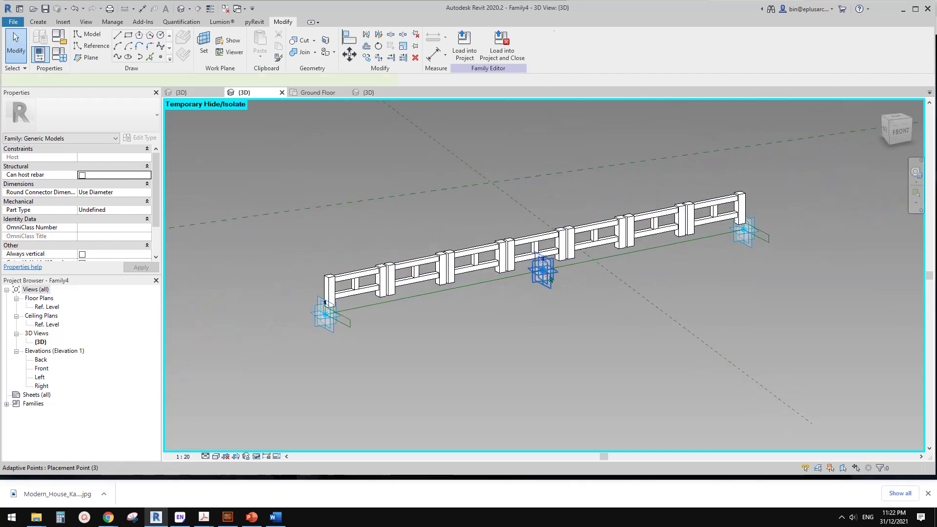
Move the middle adaptive point off the straight path to bend the railing into an arc
click(551, 280)
shift+middle_drag(551, 280, 543, 311)
drag(516, 244, 499, 226)
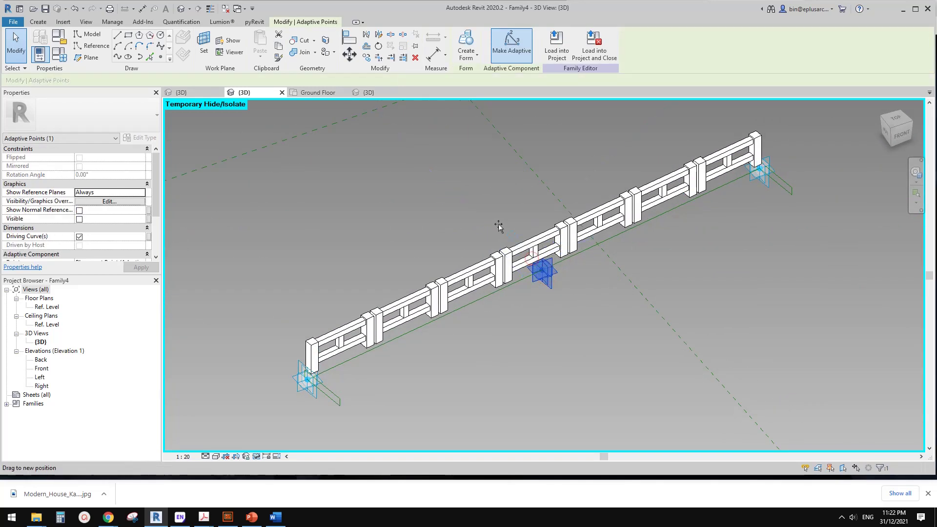
shift+middle_drag(561, 283, 268, 266)
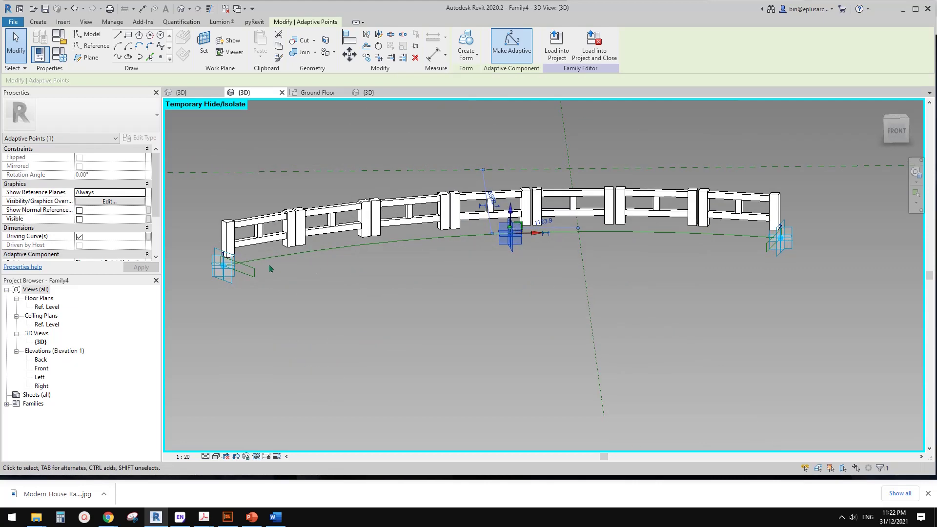
shift+middle_drag(541, 301, 686, 200)
Reset the temporary hide and check that the slab follows the curved path
click(550, 282)
key(r)
click(689, 195)
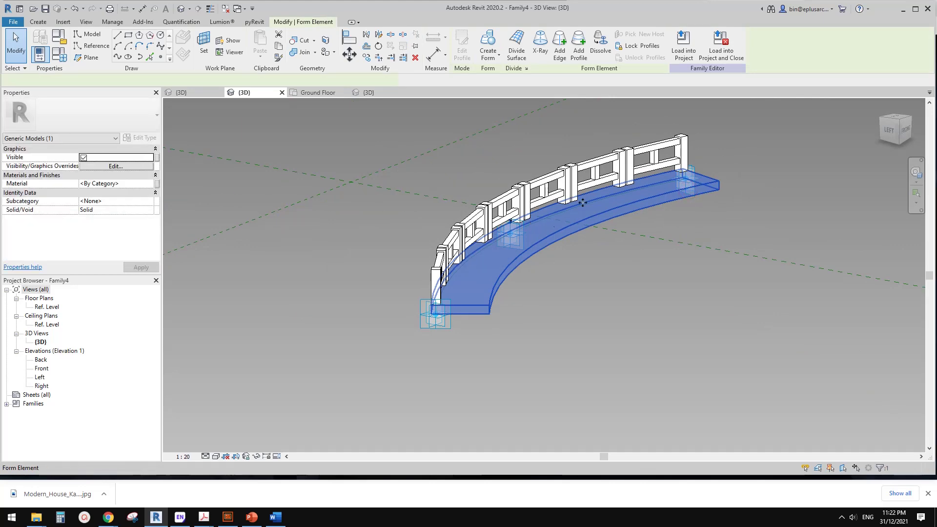
shift+middle_drag(542, 251, 487, 295)
key(Escape)
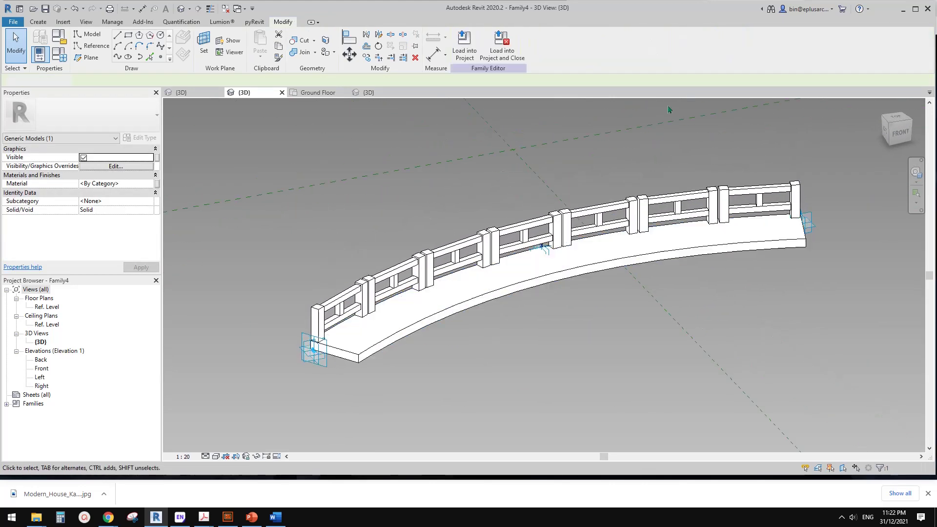
Load the family into Project1, overwriting the existing version with its parameter values and the shared sub-component family with the Family4 version
click(494, 60)
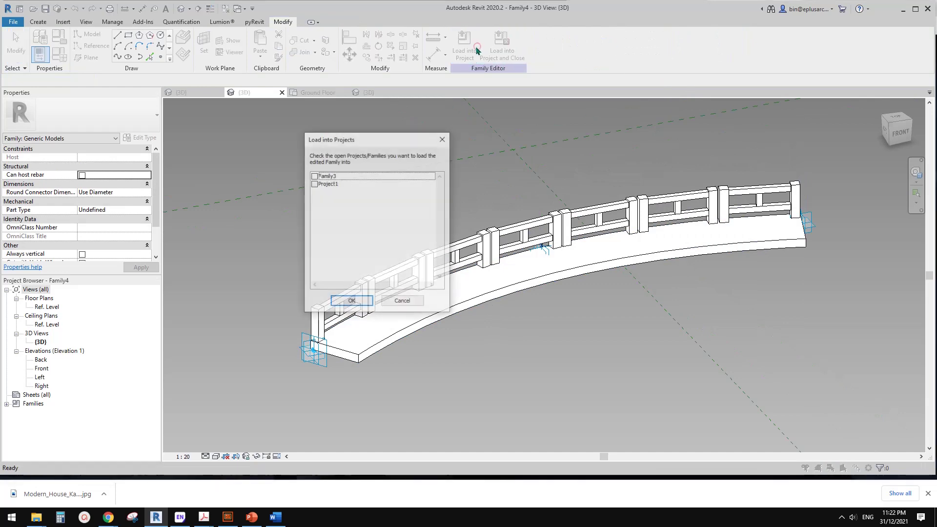
click(314, 184)
click(351, 301)
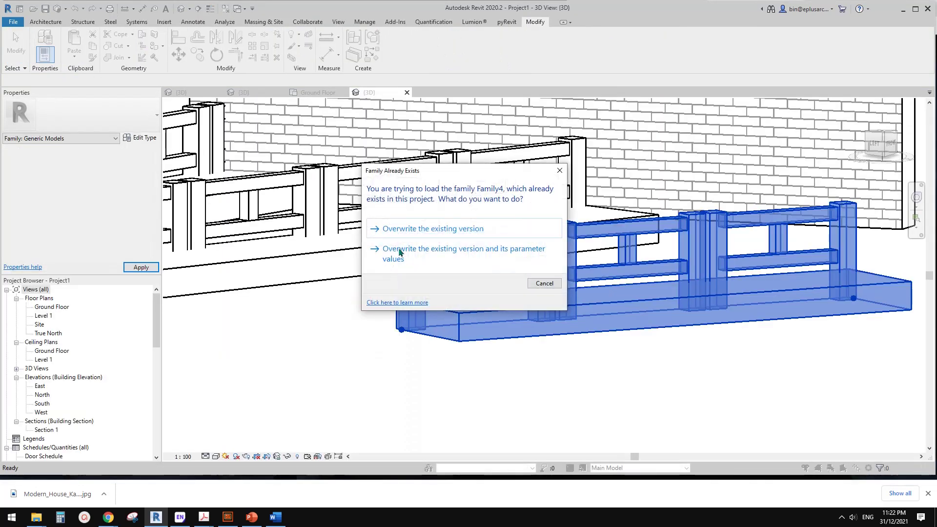
click(400, 252)
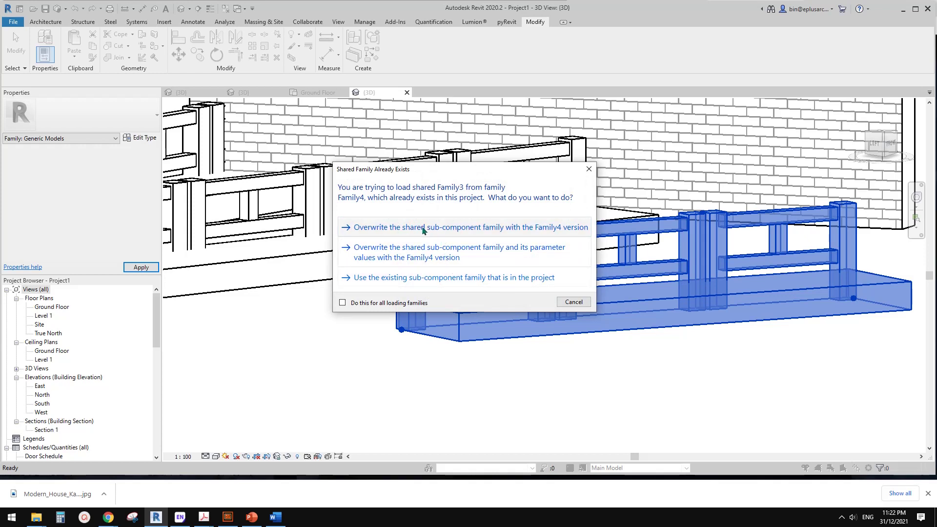
click(439, 228)
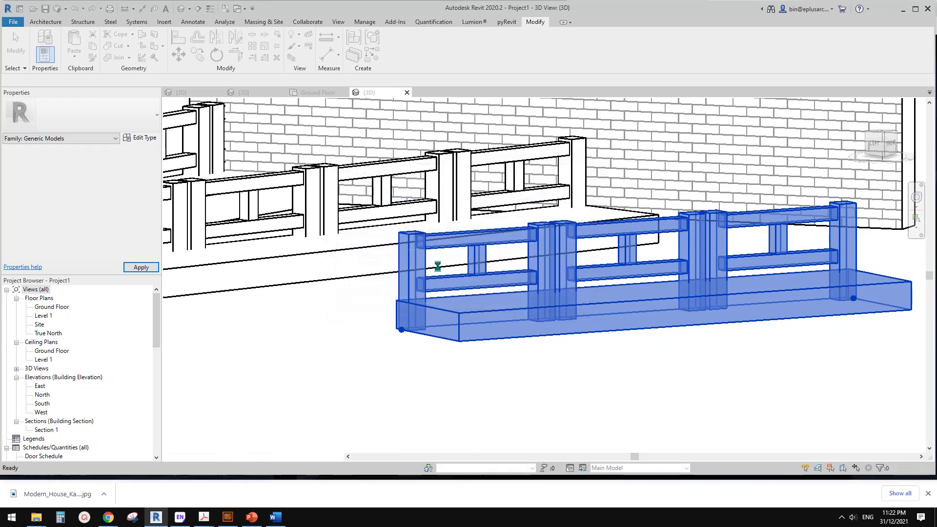
Create a similar Family4 railing from the middle curved one, placing a larger arc in front of the existing railings
scroll(438, 266, down, 8)
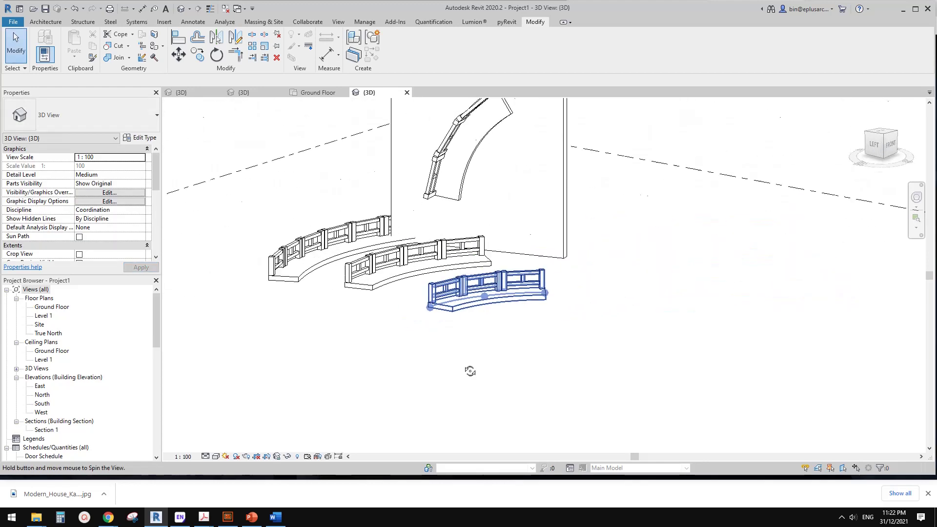
scroll(460, 339, down, 2)
shift+middle_drag(462, 328, 438, 369)
click(436, 308)
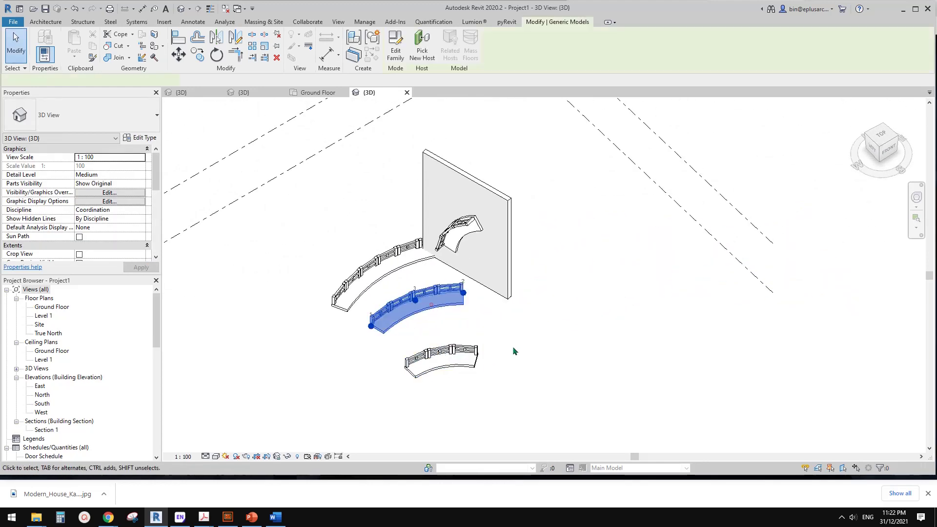
middle_drag(501, 361, 432, 305)
key(c)
key(s)
middle_drag(442, 337, 500, 281)
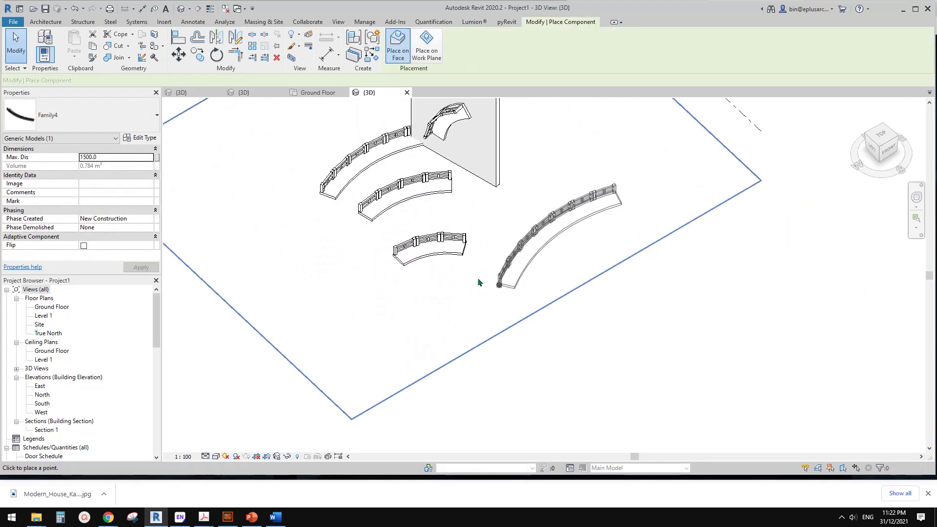
middle_drag(423, 325, 410, 349)
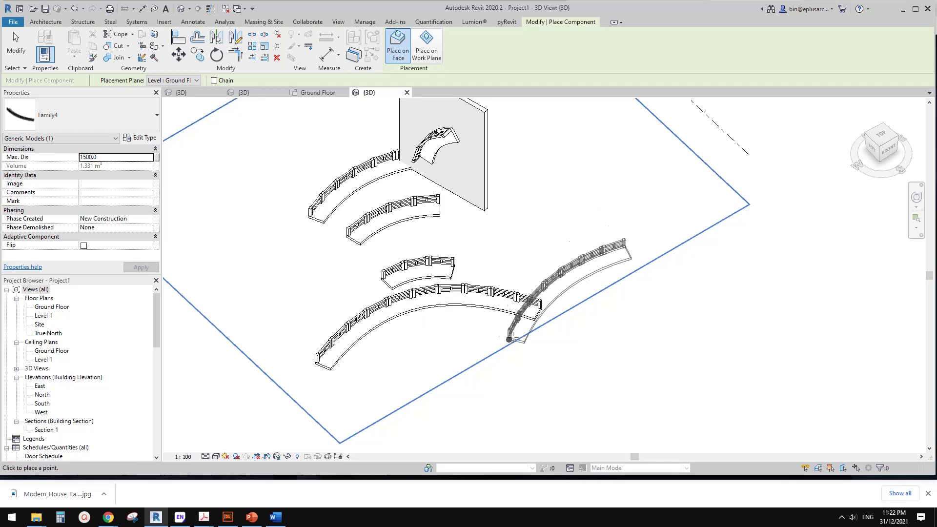
key(Escape)
key(Escape)
key(Escape)
shift+middle_drag(529, 350, 396, 287)
click(397, 286)
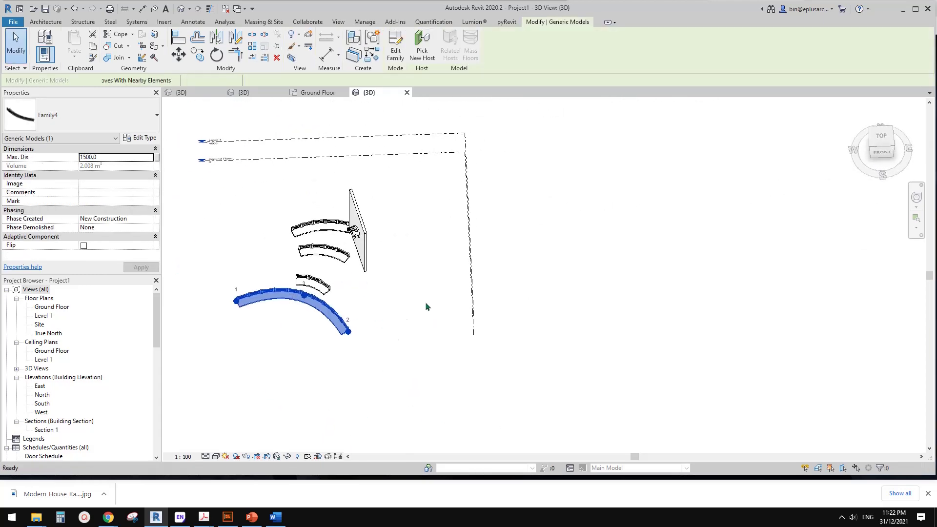
key(c)
key(s)
key(Escape)
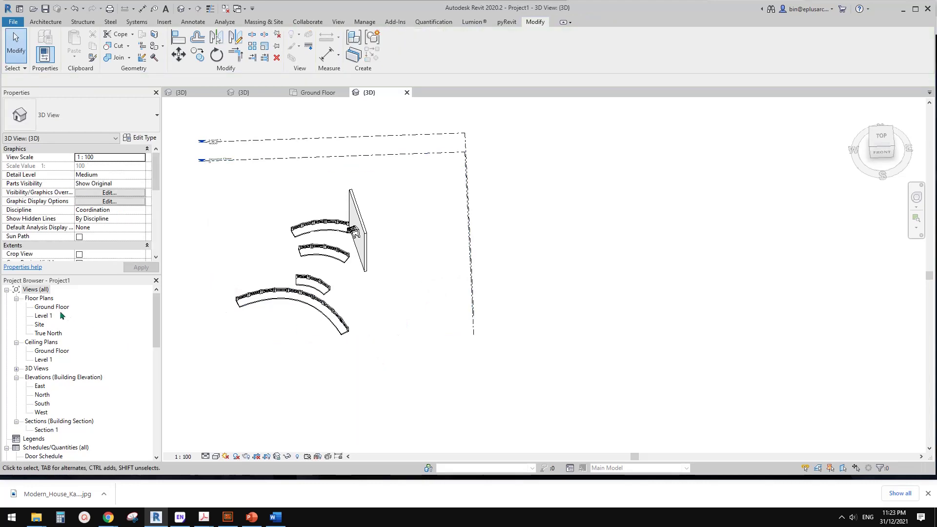
Draw a Thin Lines detail arc above the existing railings in the Ground Floor plan
double_click(52, 308)
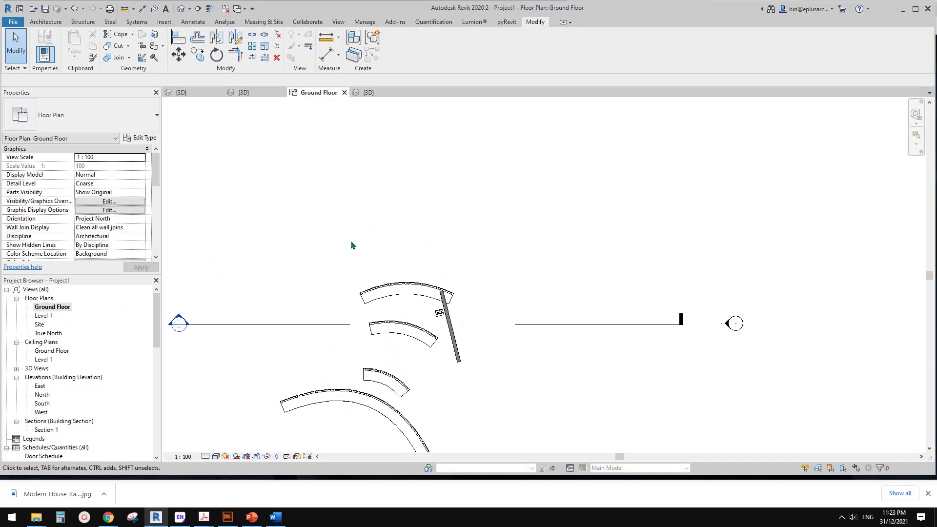
key(d)
key(l)
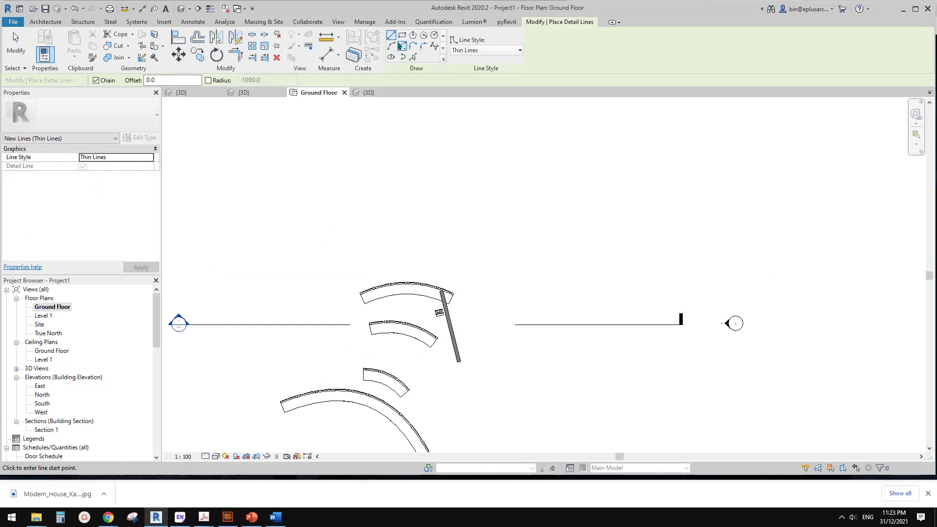
click(286, 206)
click(521, 206)
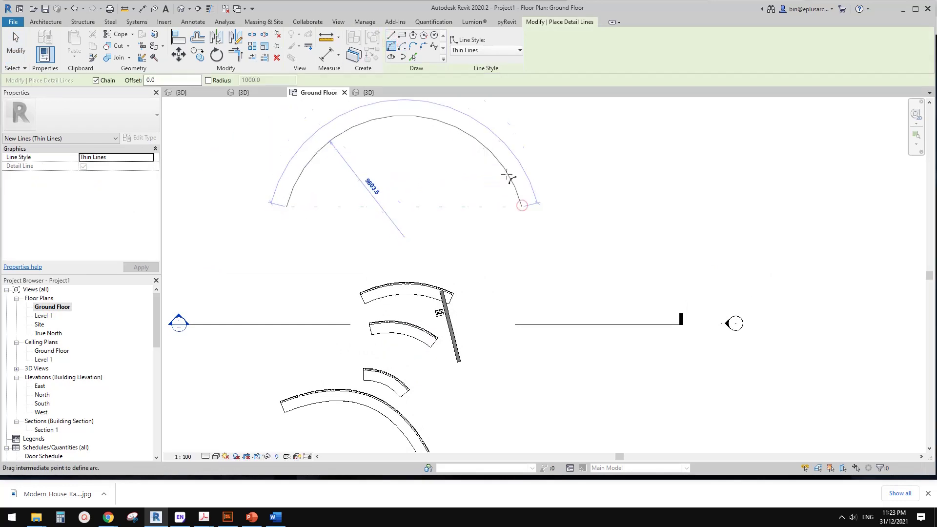
click(492, 188)
key(Escape)
key(Escape)
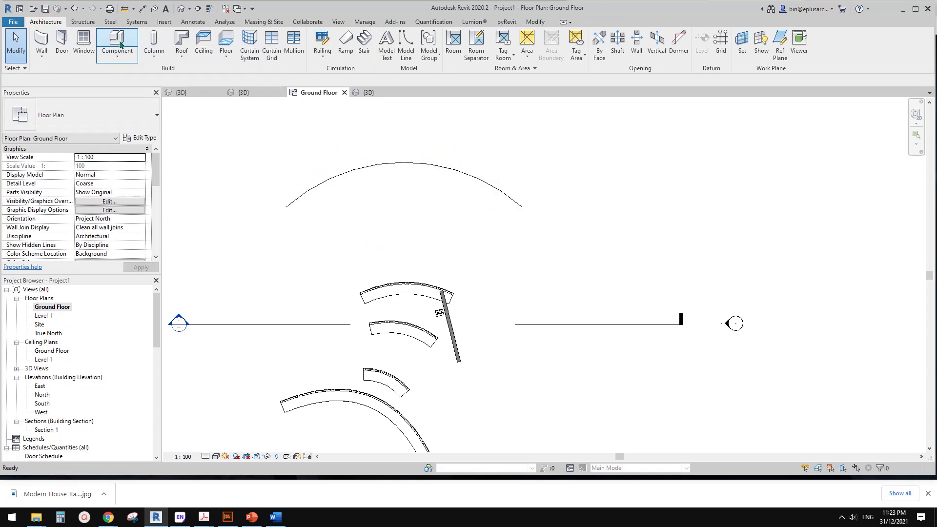
Place a Family4 railing on the detail arc in the Ground Floor plan, using the arc's two endpoints and its midpoint
click(130, 53)
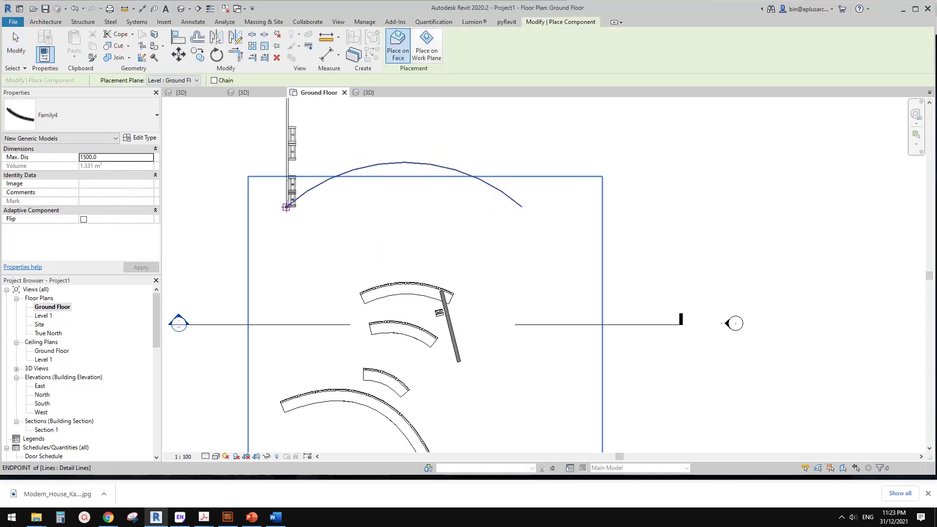
click(286, 207)
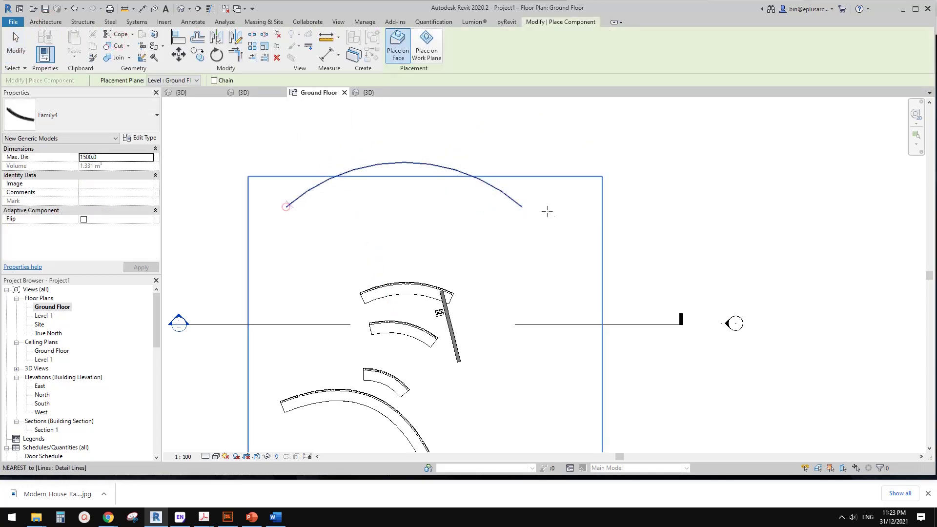
click(520, 207)
click(404, 162)
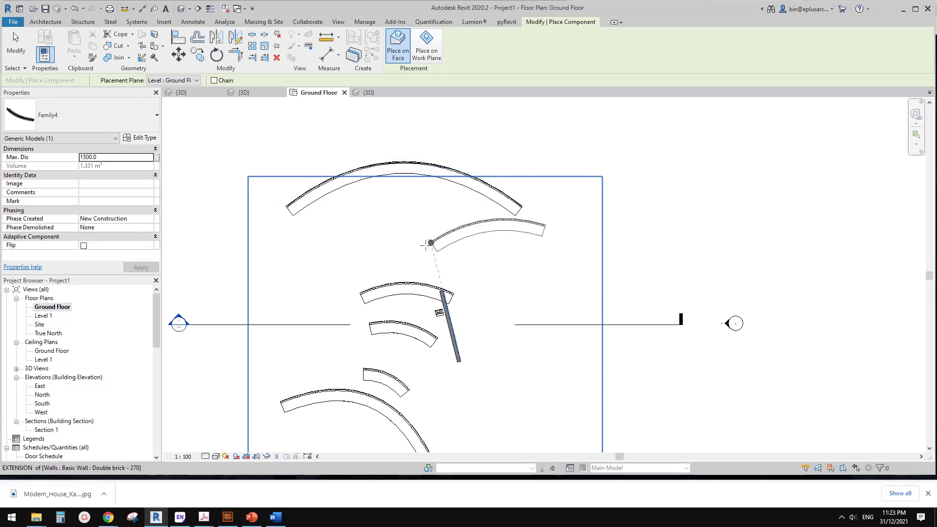
key(Escape)
key(Escape)
Isolate the newly placed railing in the 3D view with a selection box
click(357, 181)
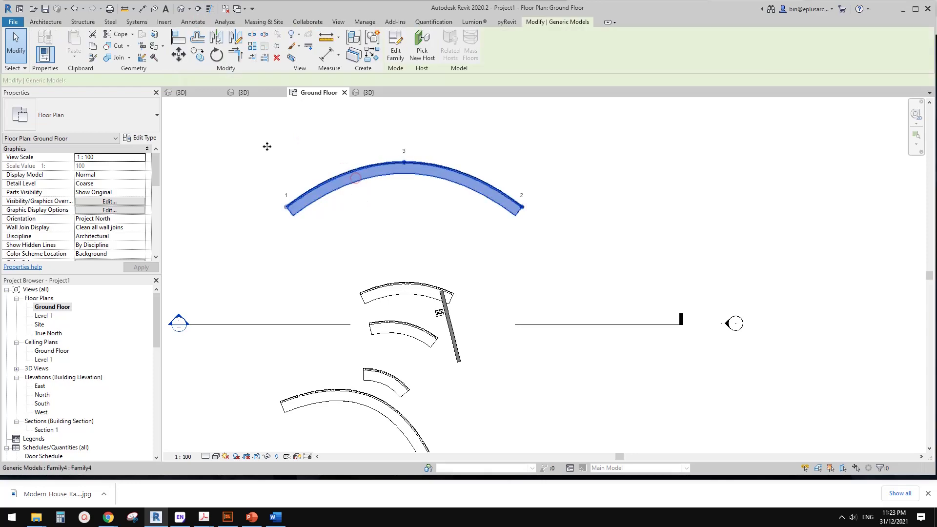
click(292, 57)
shift+middle_drag(472, 258, 534, 144)
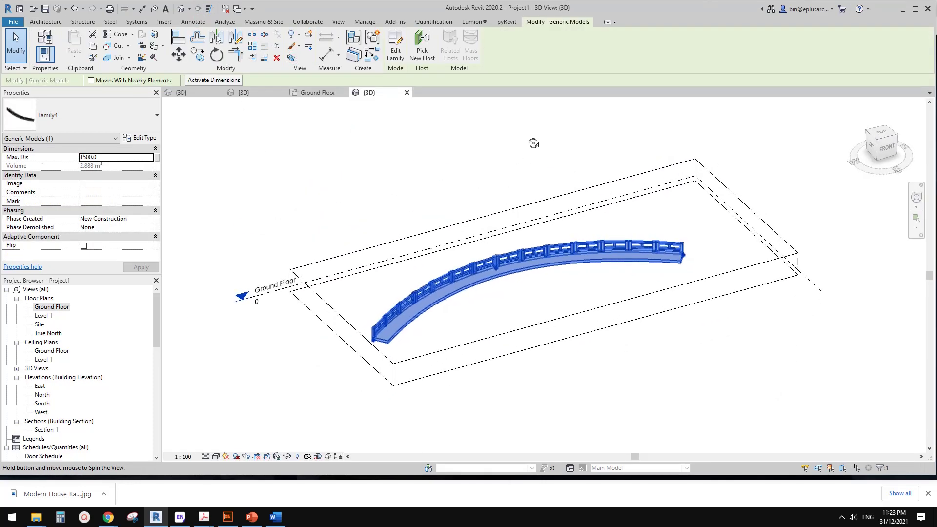
Examine in 3D how the new railing's posts, rails and base slab follow the arc
click(511, 315)
scroll(510, 315, up, 3)
shift+middle_drag(511, 315, 524, 292)
click(506, 248)
click(524, 293)
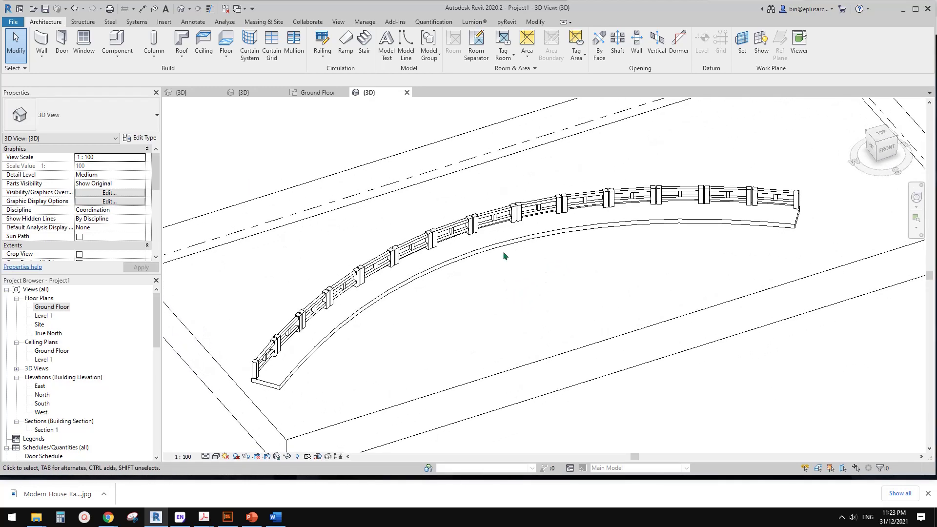
click(500, 247)
shift+middle_drag(500, 247, 524, 268)
scroll(504, 252, up, 1)
click(508, 254)
click(493, 230)
click(527, 270)
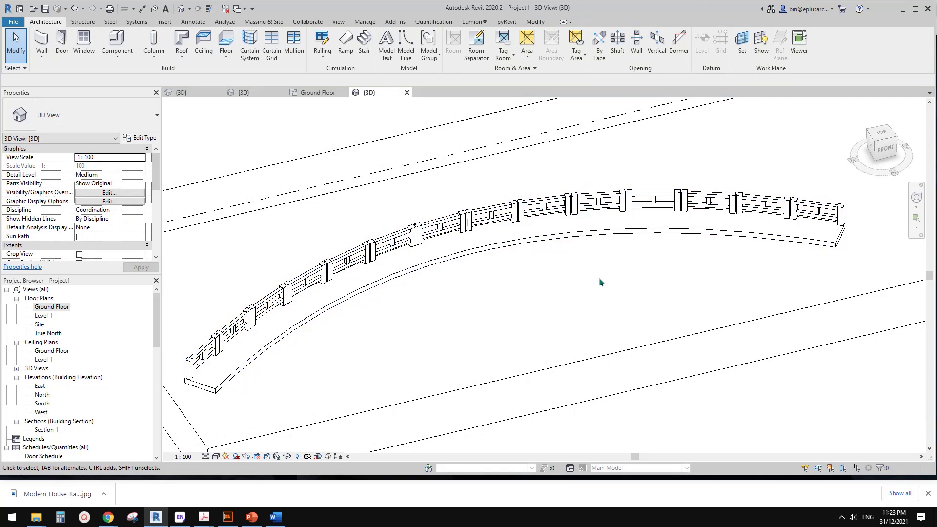
Try Max. Dis values of 2100 and 1200 on the new railing to compare the post spacing
click(588, 231)
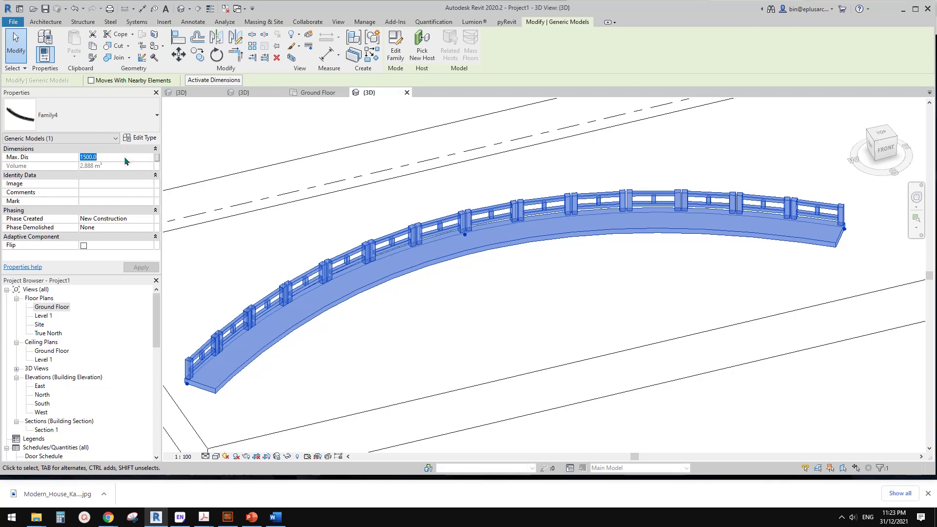
text(1)
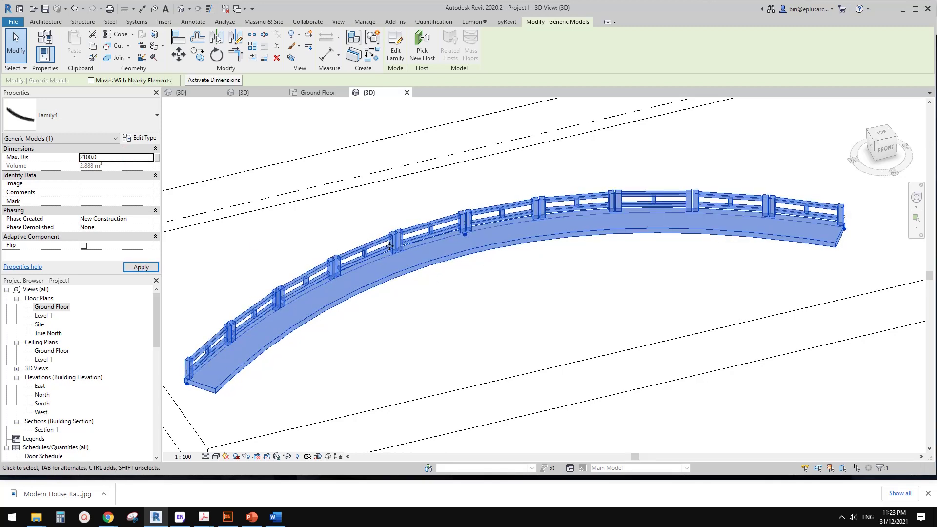
click(109, 155)
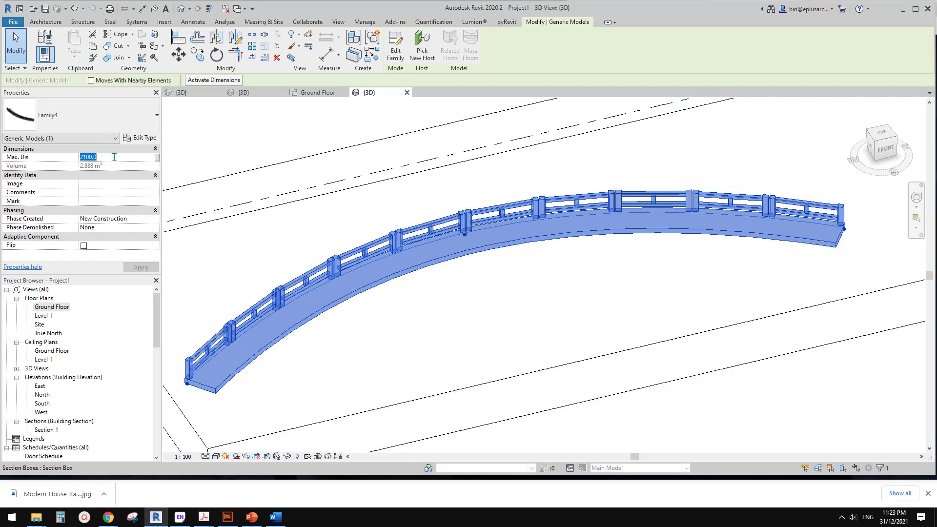
text(120)
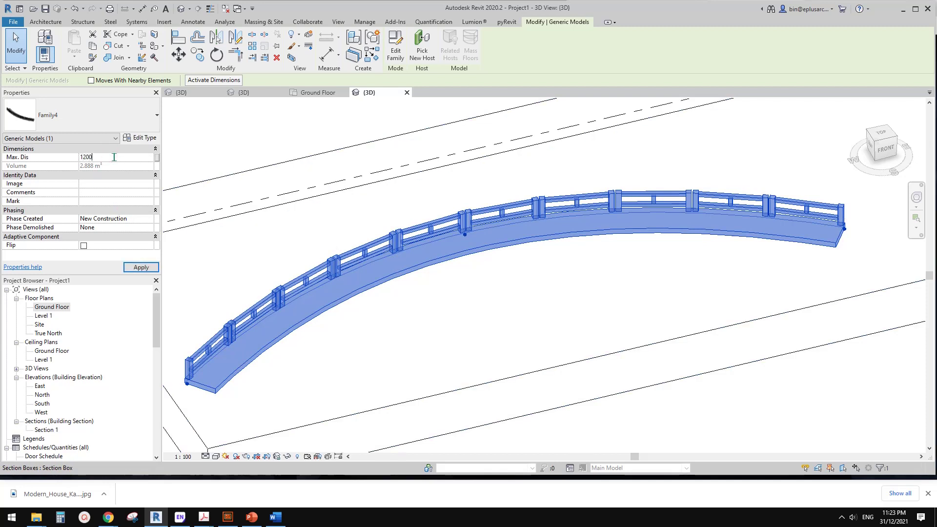
click(392, 194)
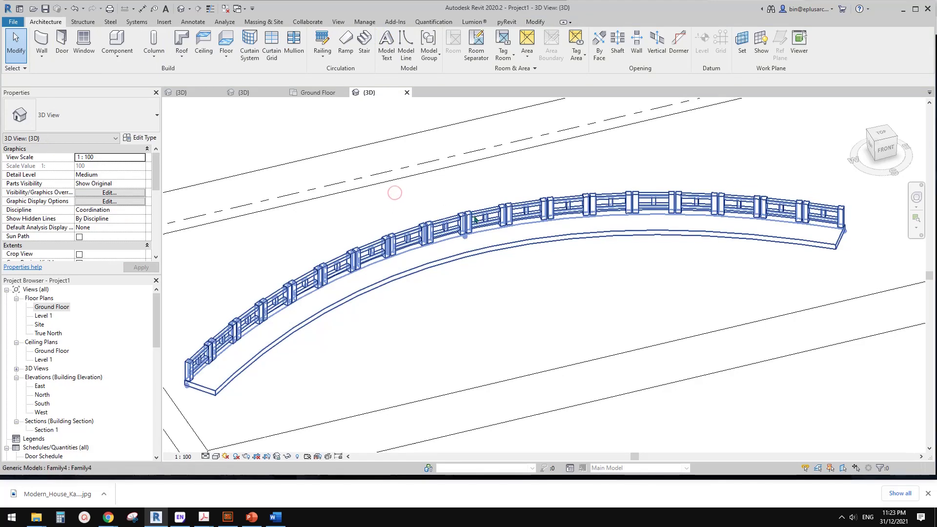
click(463, 222)
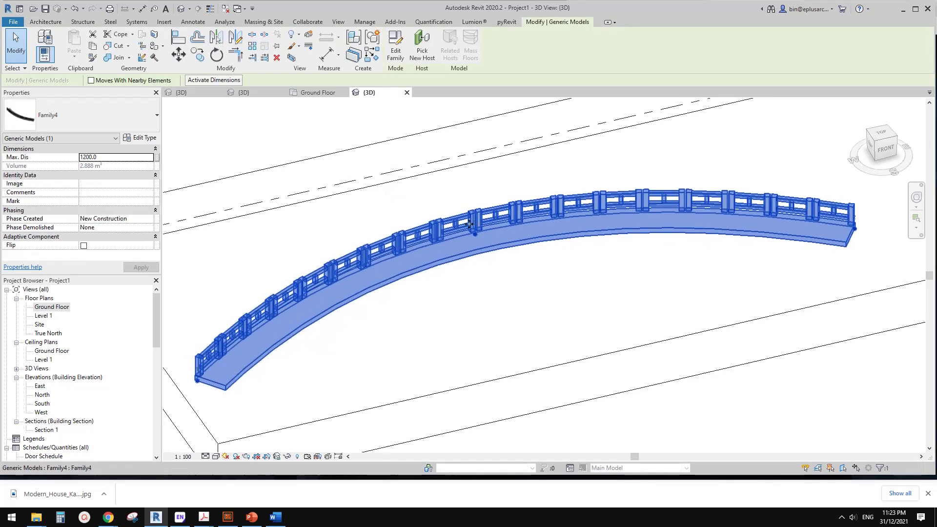
shift+middle_drag(475, 222, 525, 235)
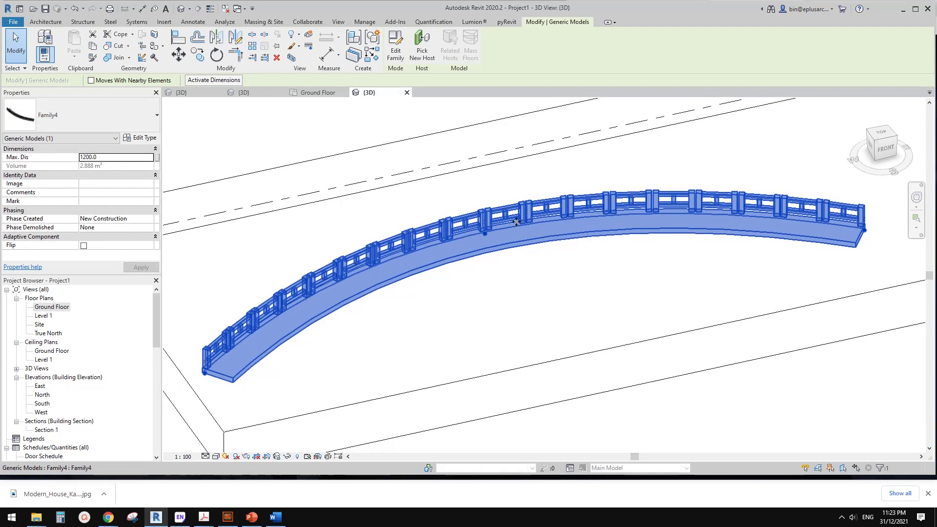
Set the new railing's Max. Dis to 2100 and check the post spacing along the arc
click(121, 157)
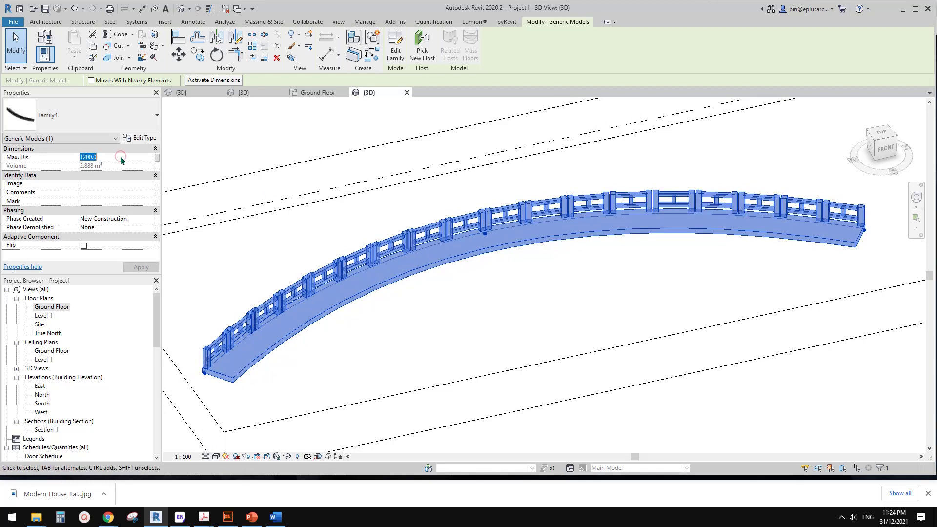
text(21)
shift+middle_drag(415, 227, 404, 230)
click(391, 222)
shift+middle_drag(465, 246, 448, 225)
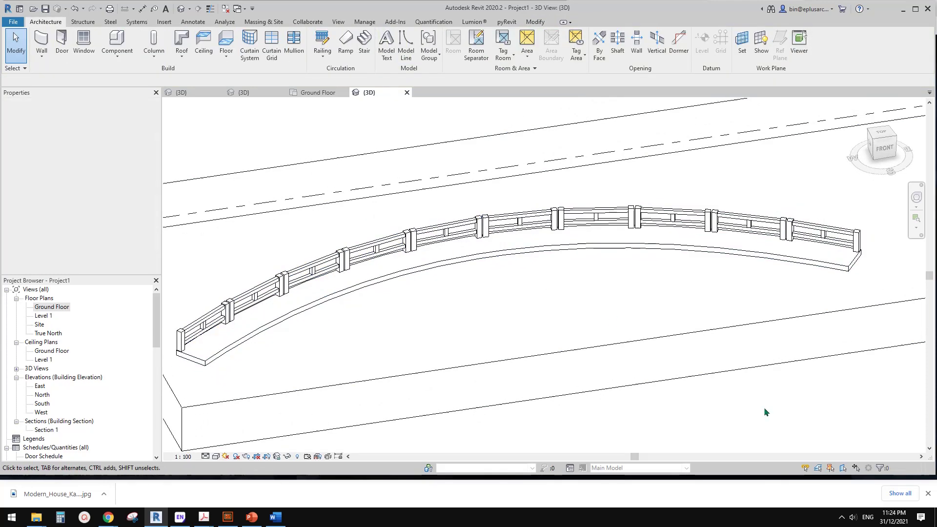
click(893, 518)
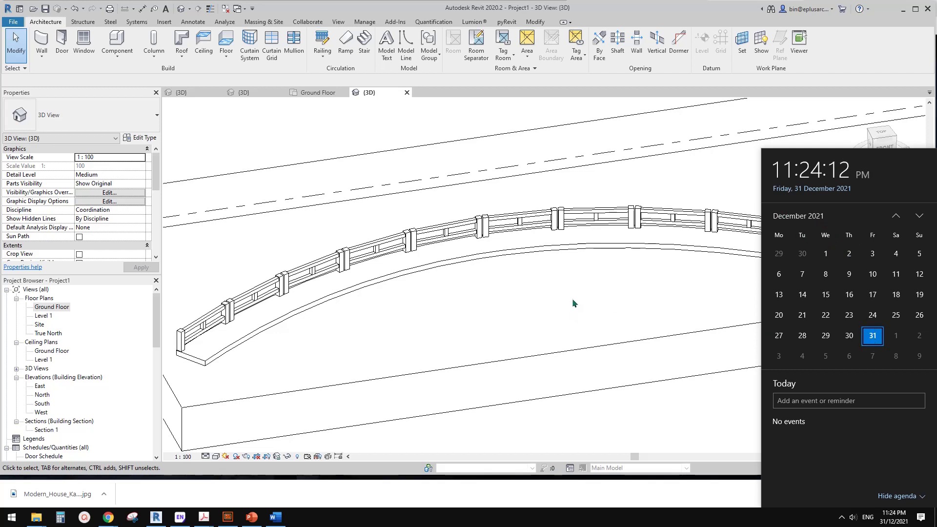
click(537, 282)
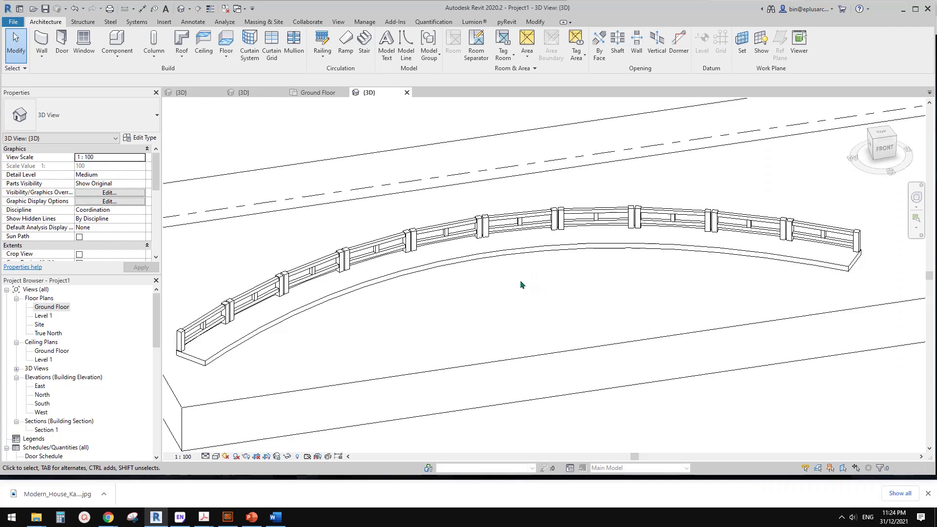